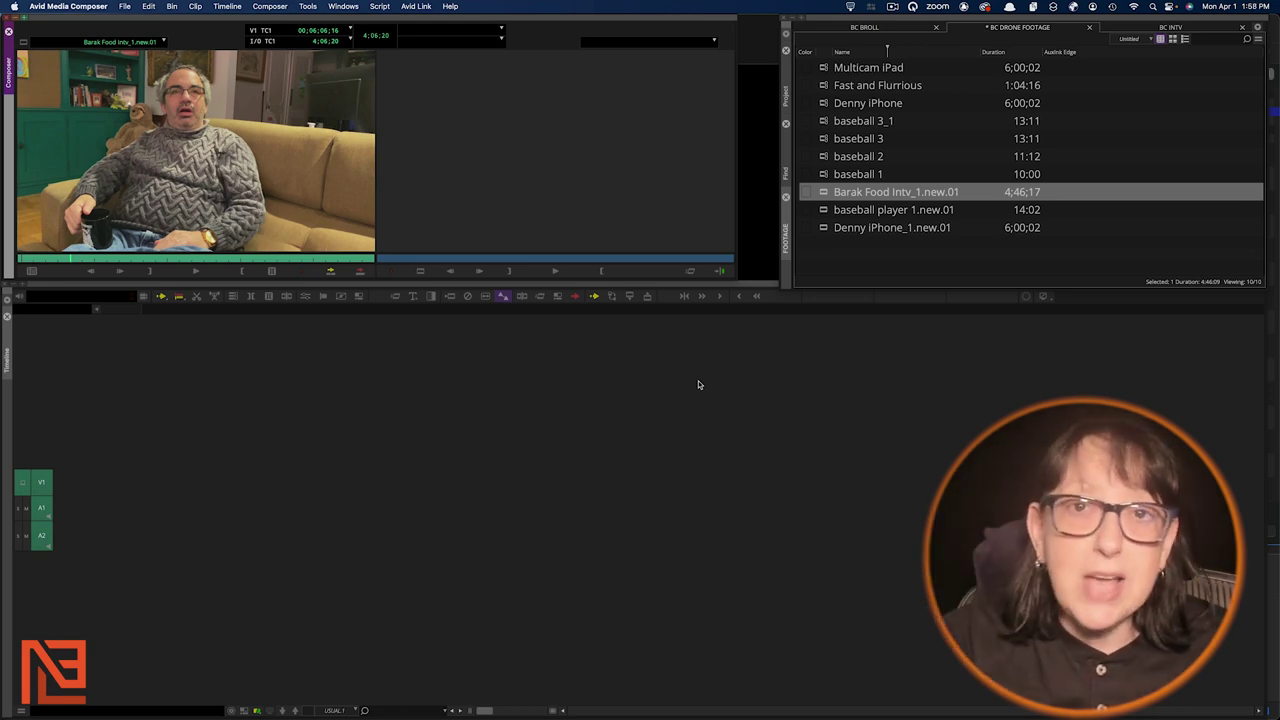
# - Create a script from the food interview clip in the BC DRONE FOOTAGE bin
pyautogui.click(698, 384)
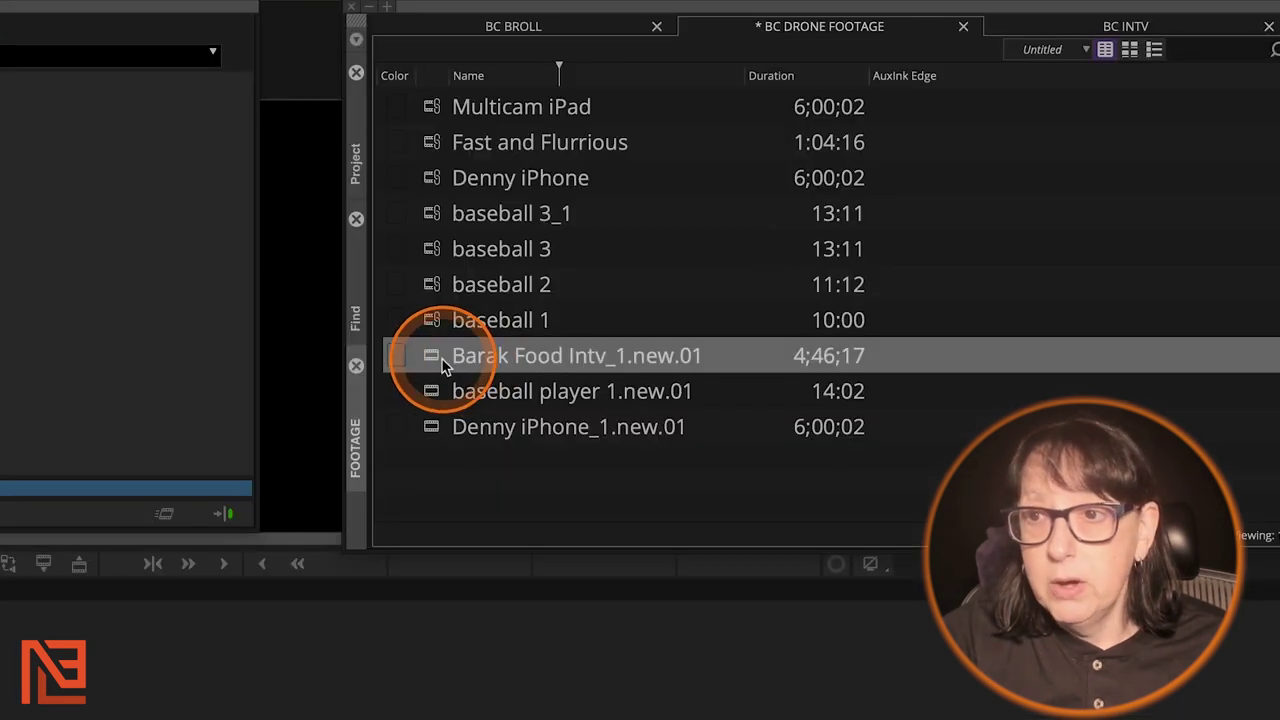
pyautogui.click(823, 192)
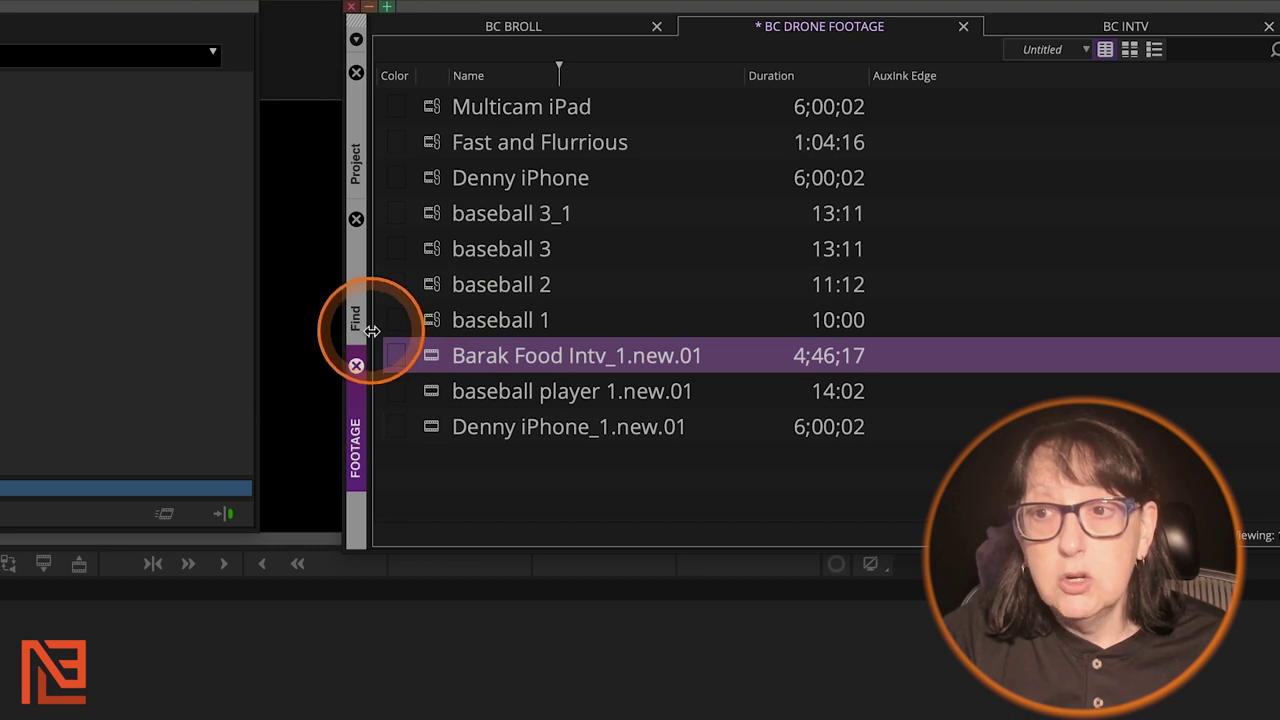
pyautogui.rightClick(425, 358)
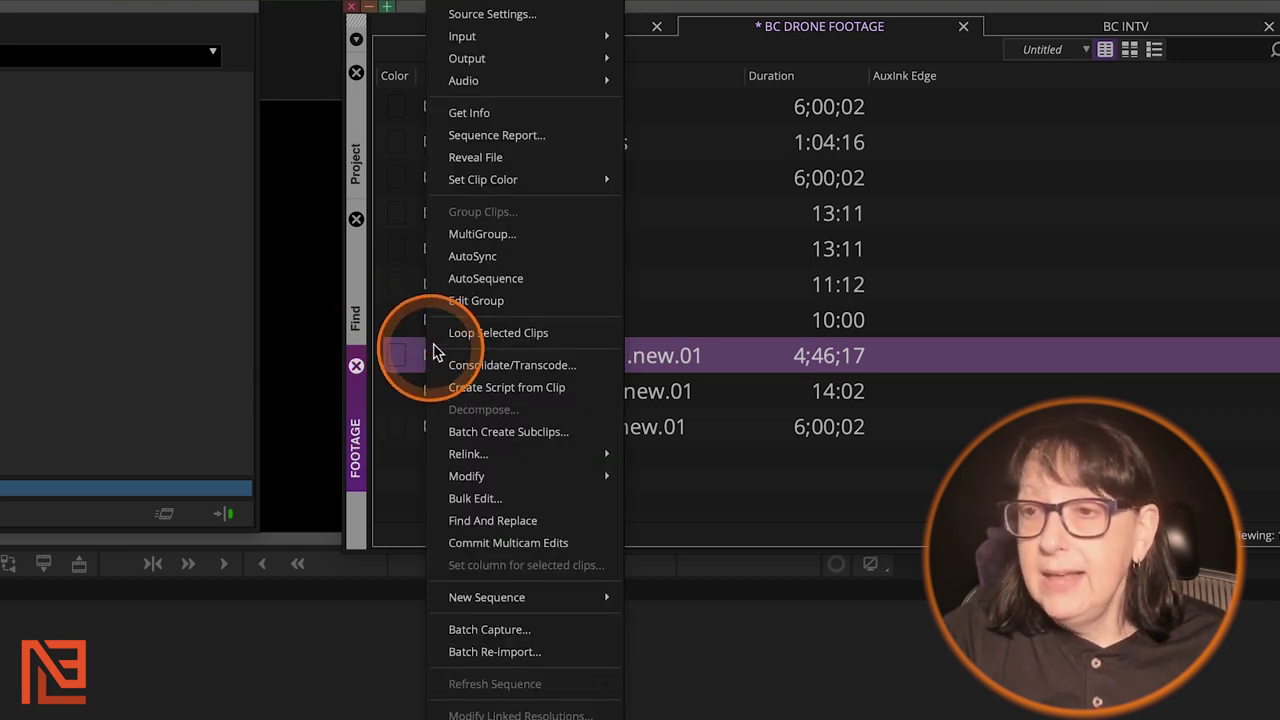
pyautogui.click(553, 390)
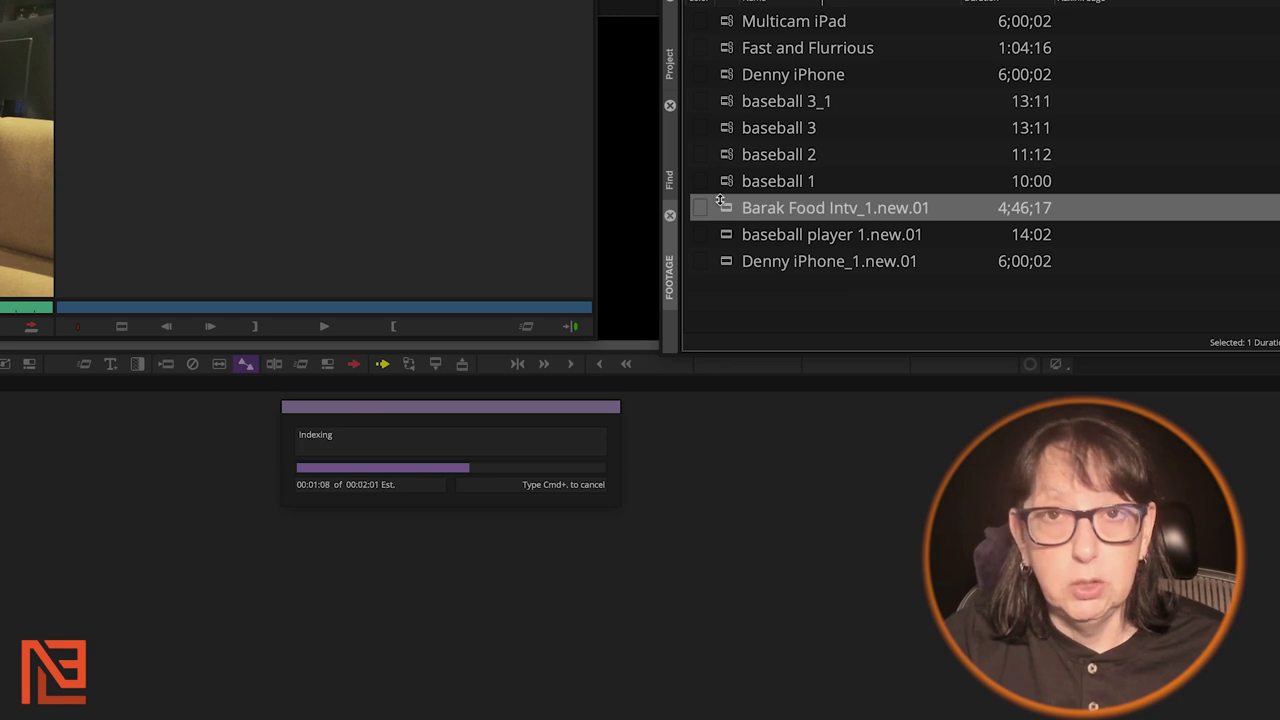
pyautogui.click(737, 167)
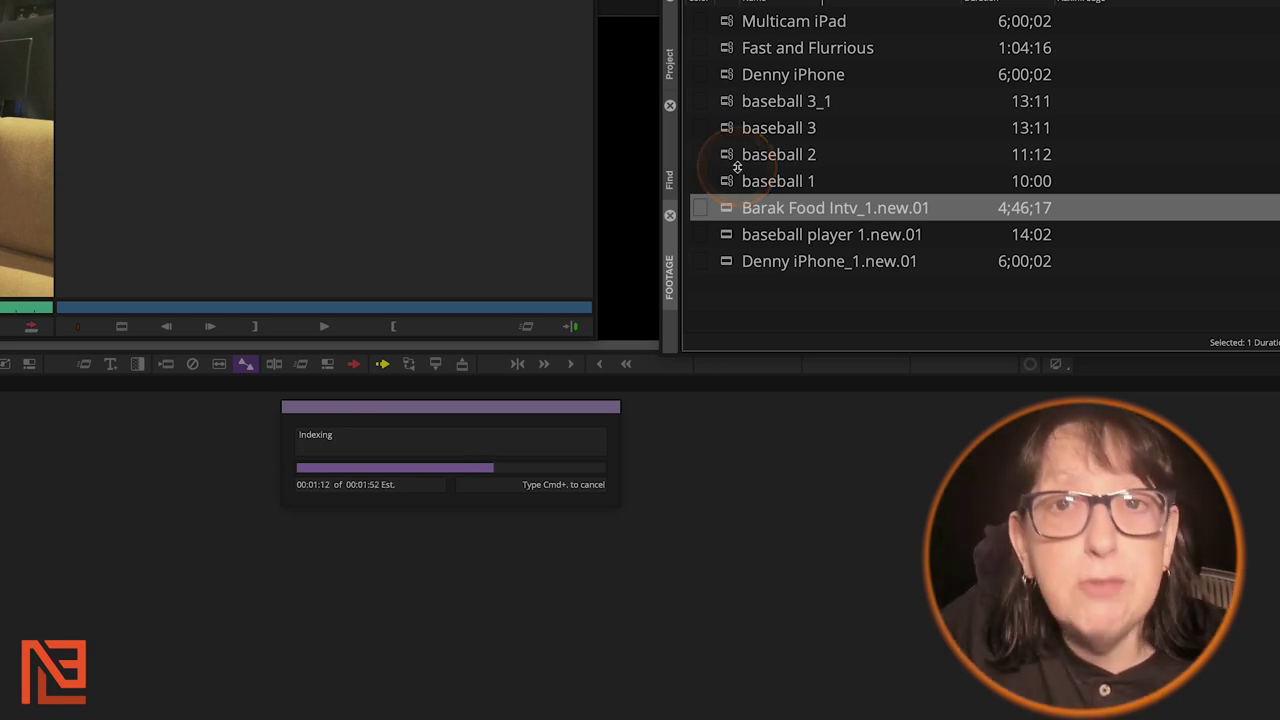
pyautogui.click(689, 152)
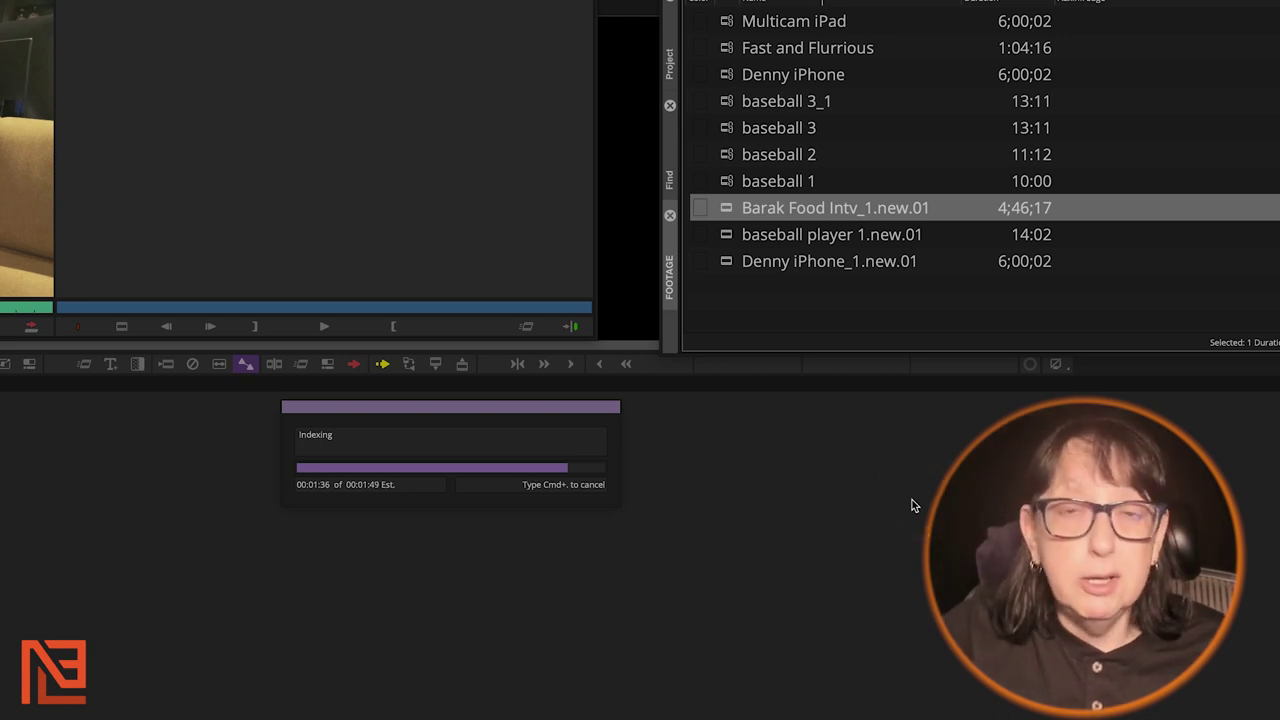
pyautogui.click(817, 507)
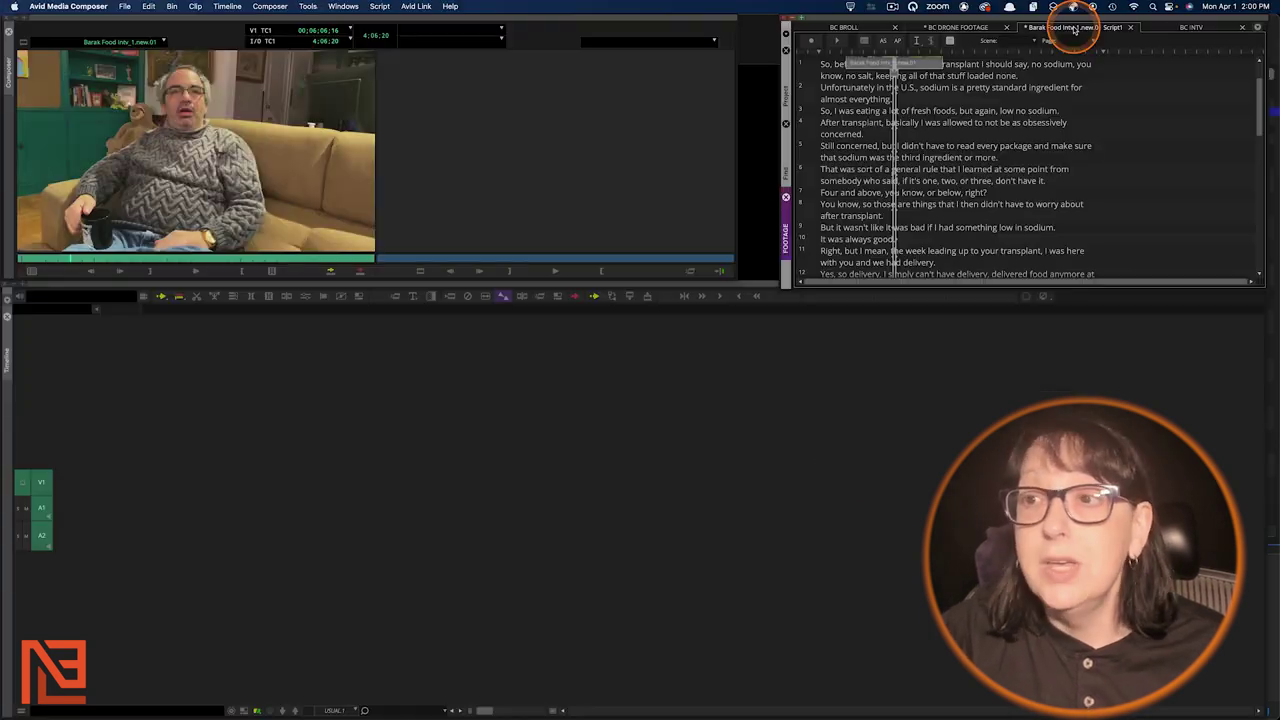
# - Detach the new script into an enlarged floating window and move the clip slate into the blank area beside the text
pyautogui.moveTo(1071, 41); pyautogui.dragTo(313, 95)
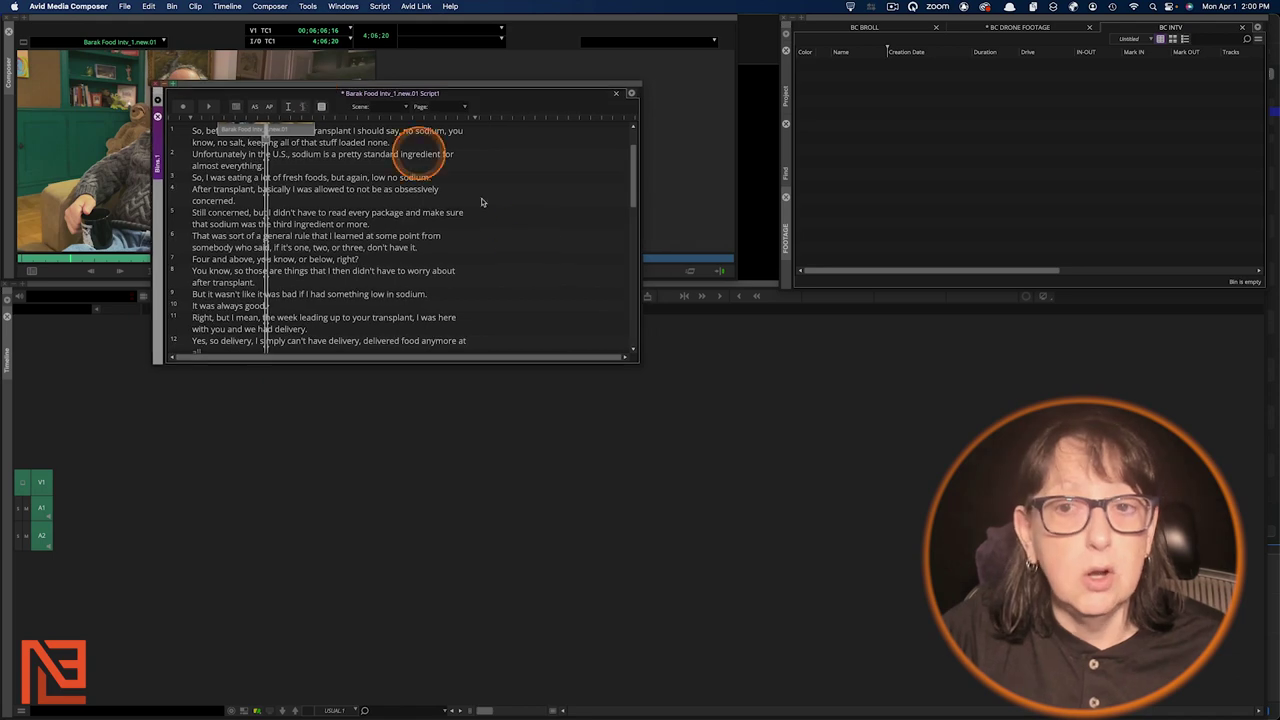
pyautogui.moveTo(634, 360); pyautogui.dragTo(800, 685)
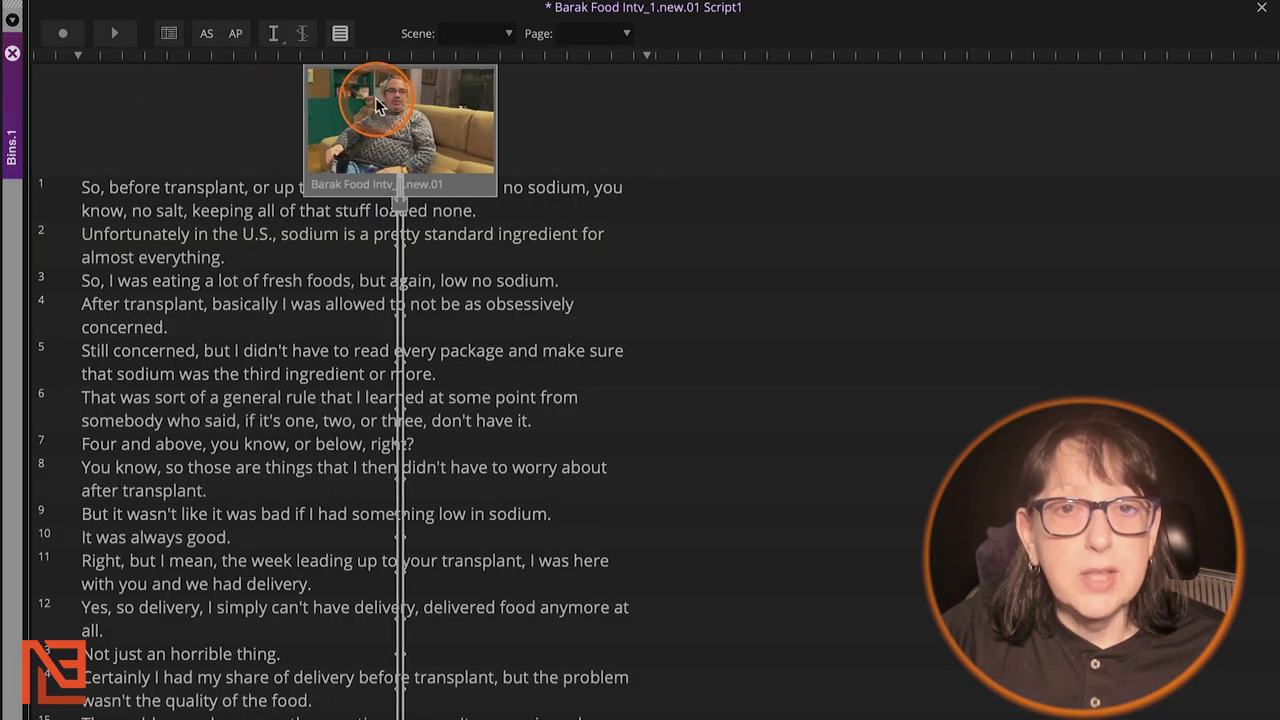
pyautogui.moveTo(375, 97); pyautogui.dragTo(244, 108)
pyautogui.click(273, 33)
pyautogui.click(187, 419)
pyautogui.moveTo(243, 511); pyautogui.dragTo(945, 105)
pyautogui.click(978, 238)
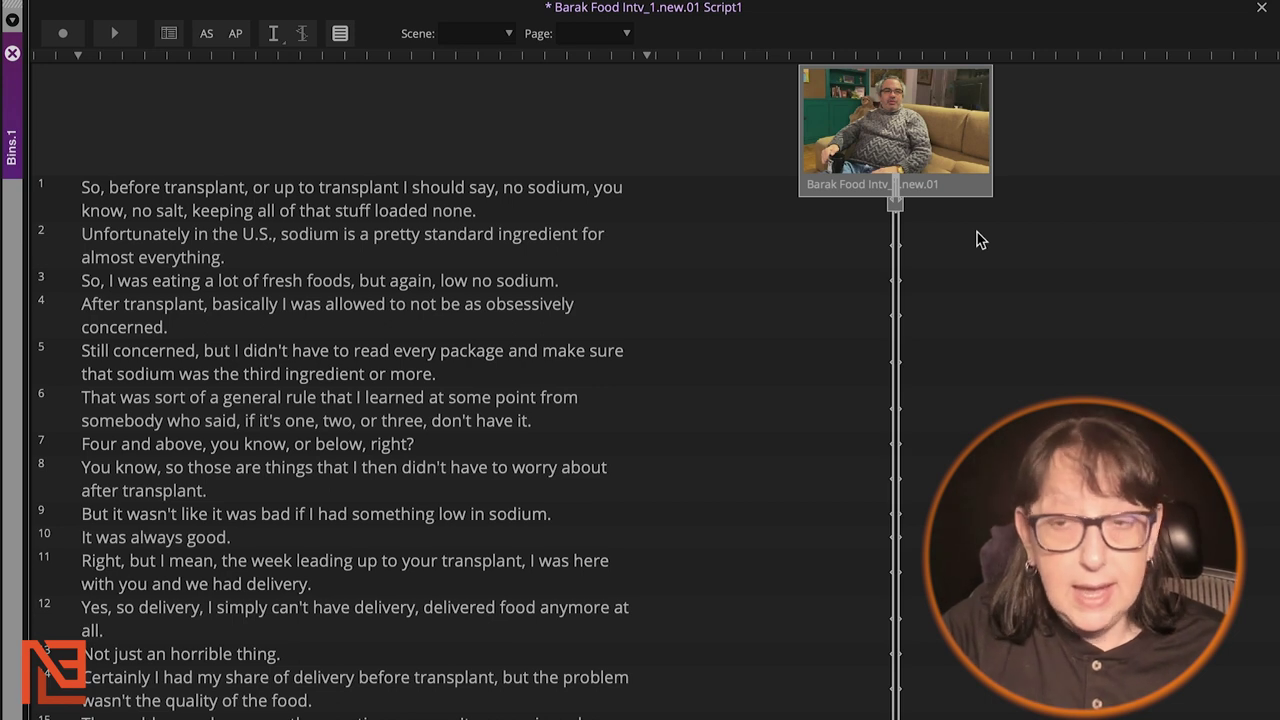
# - Shrink the clip slate's thumbnail and enlarge it again beside the transcript
pyautogui.hotkey('ctrl', 'k')
pyautogui.hotkey('ctrl', 'k')
pyautogui.hotkey('ctrl', 'k')
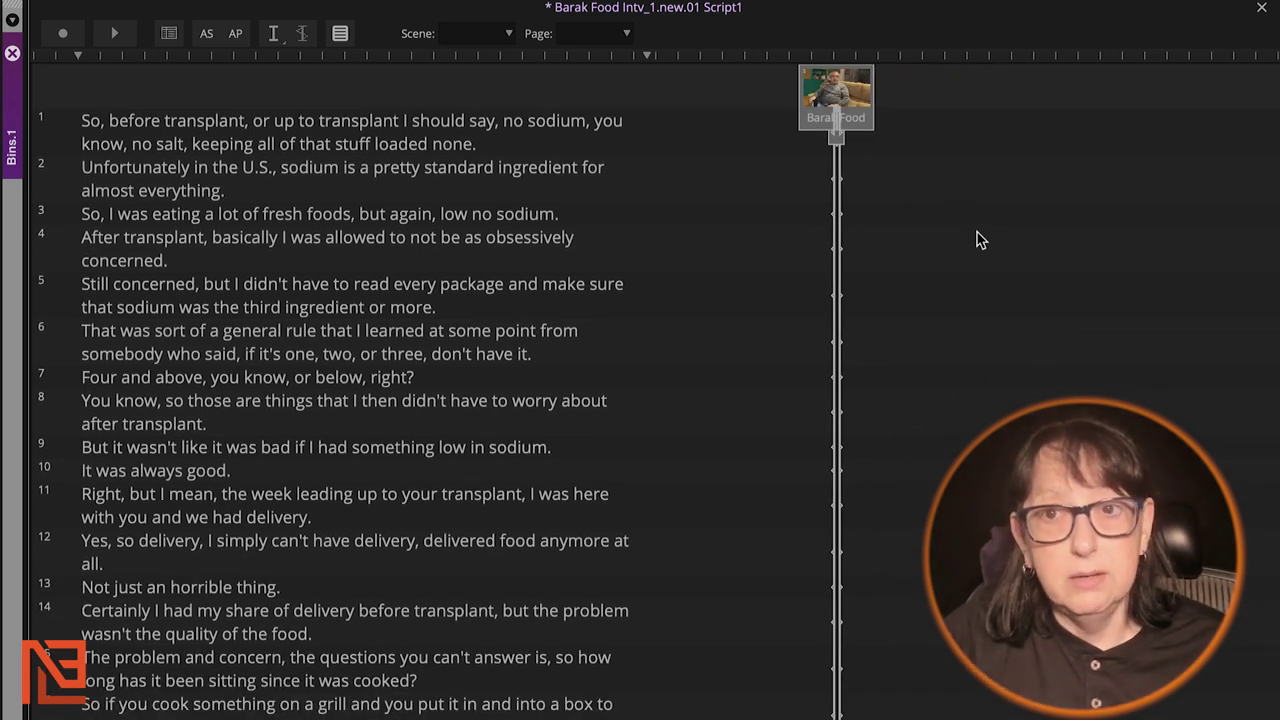
pyautogui.moveTo(810, 100); pyautogui.dragTo(878, 200)
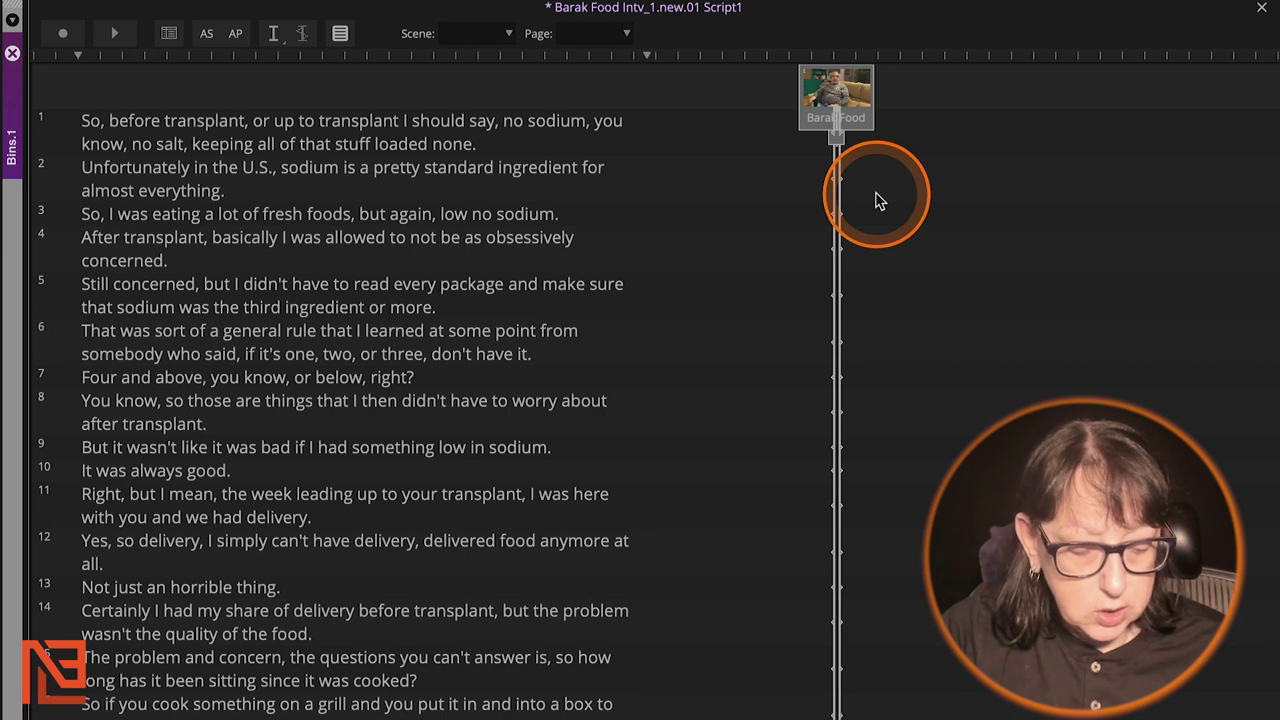
pyautogui.moveTo(876, 200); pyautogui.dragTo(877, 201)
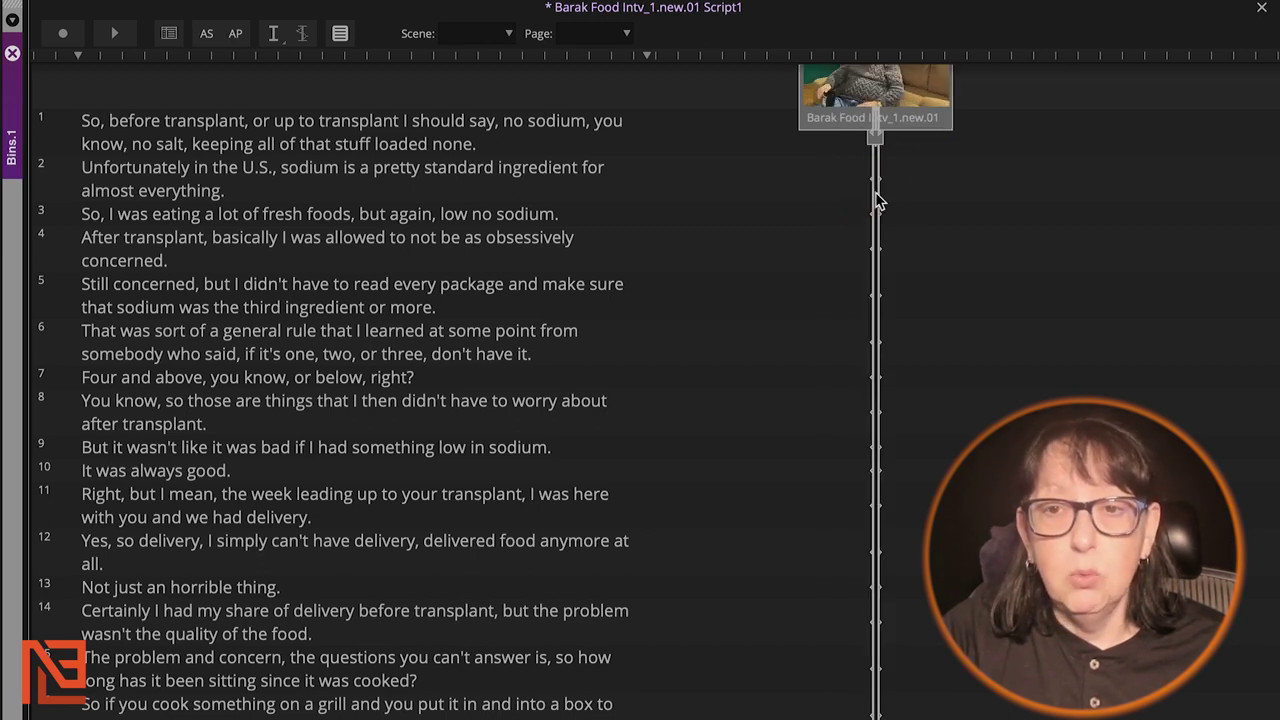
pyautogui.moveTo(895, 86); pyautogui.dragTo(877, 194)
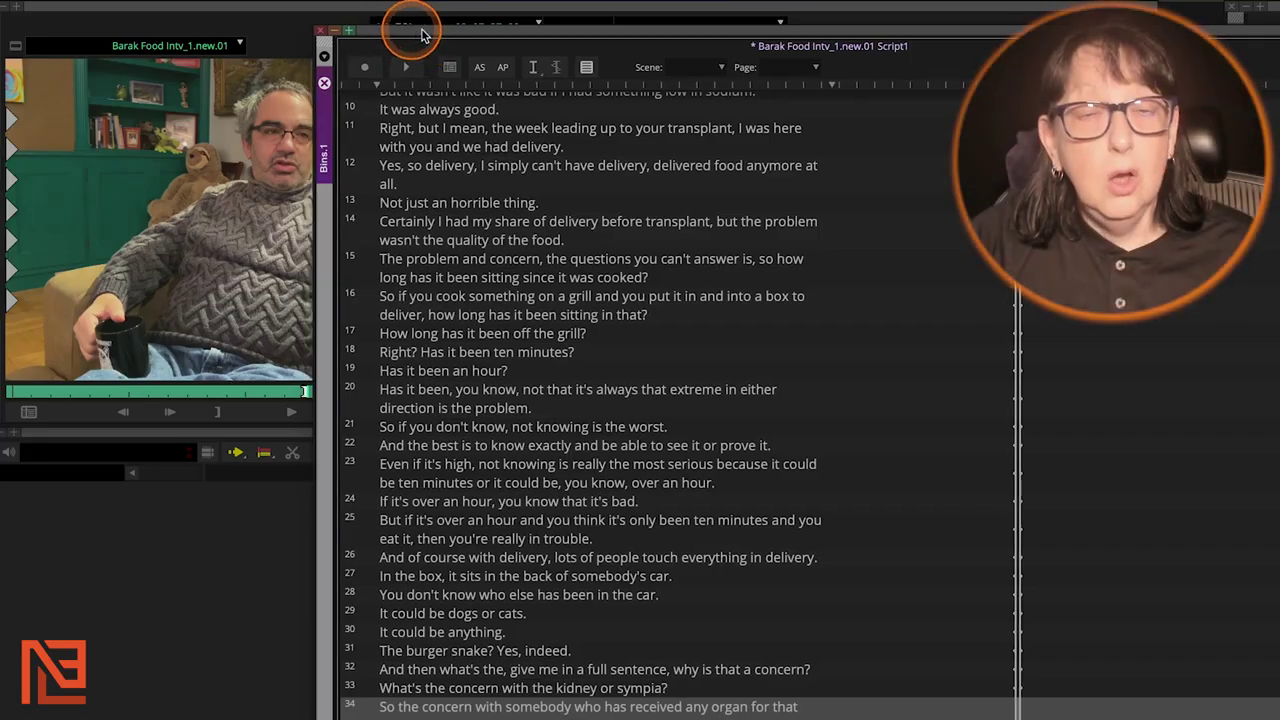
# - Select script line 28, "You don't know who else has been in the car," and play the interview clip in the source monitor
pyautogui.moveTo(421, 35); pyautogui.dragTo(683, 52)
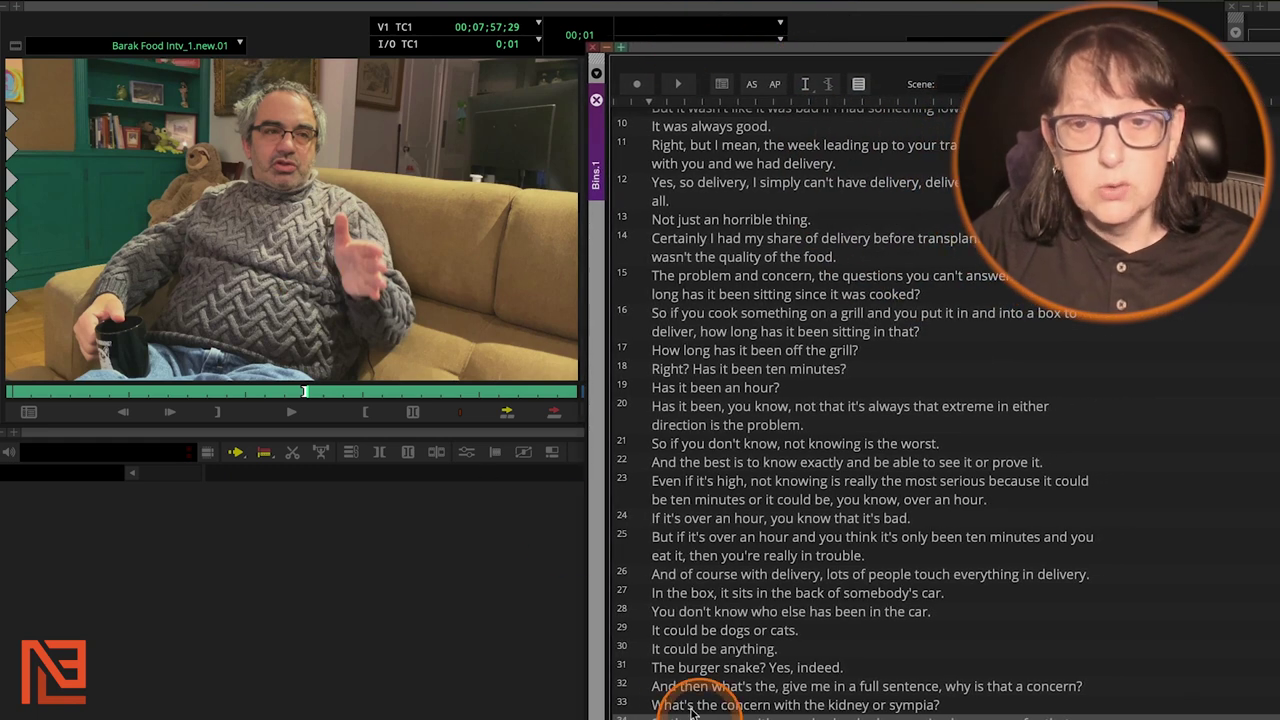
pyautogui.click(660, 610)
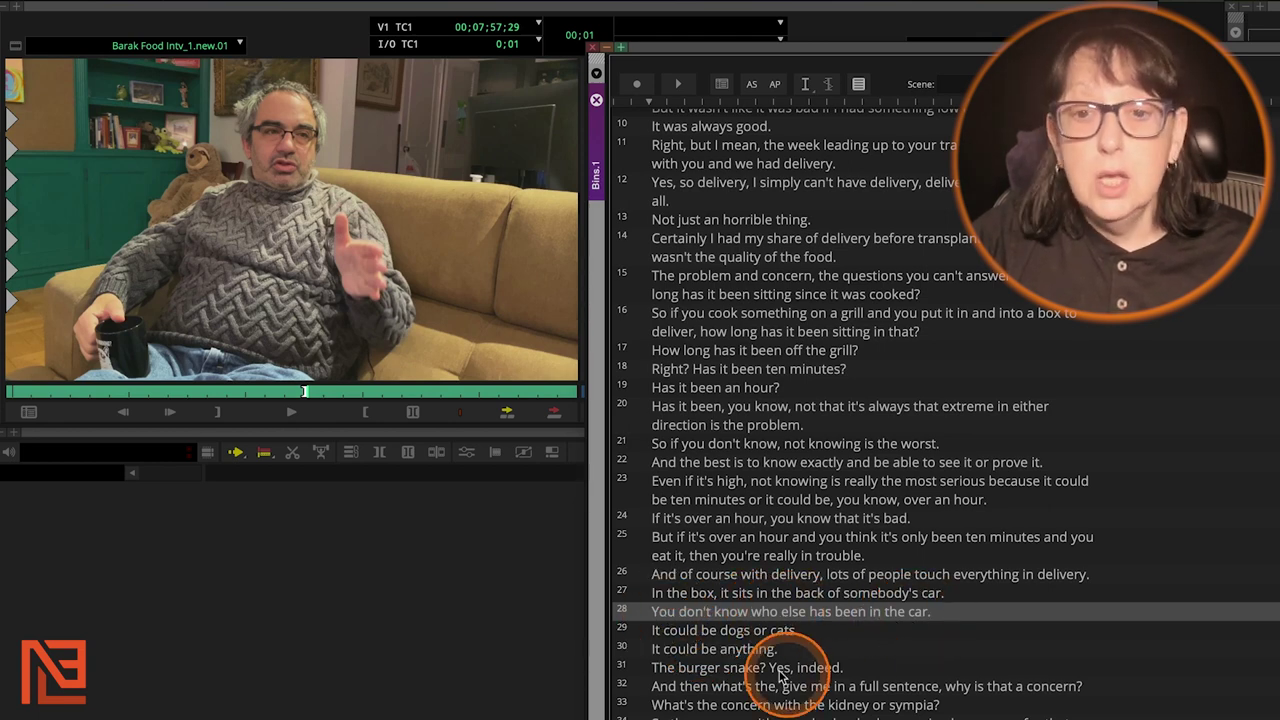
pyautogui.click(664, 613)
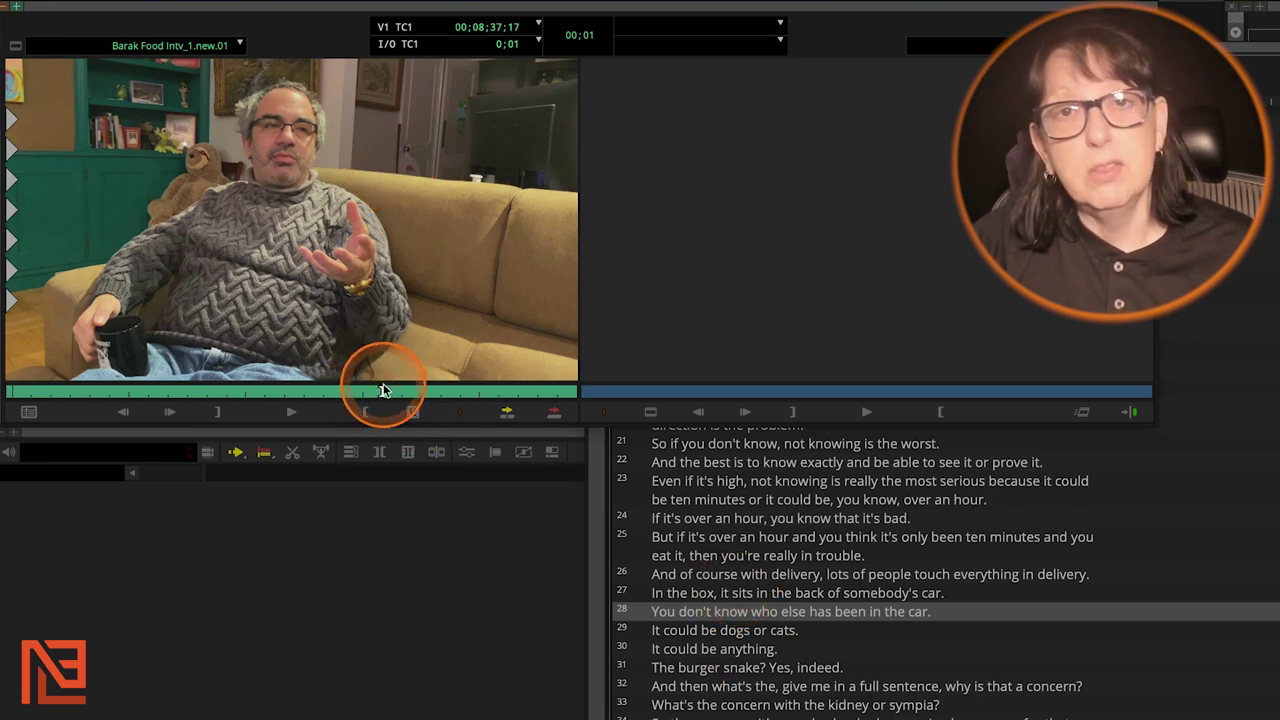
pyautogui.press('space')
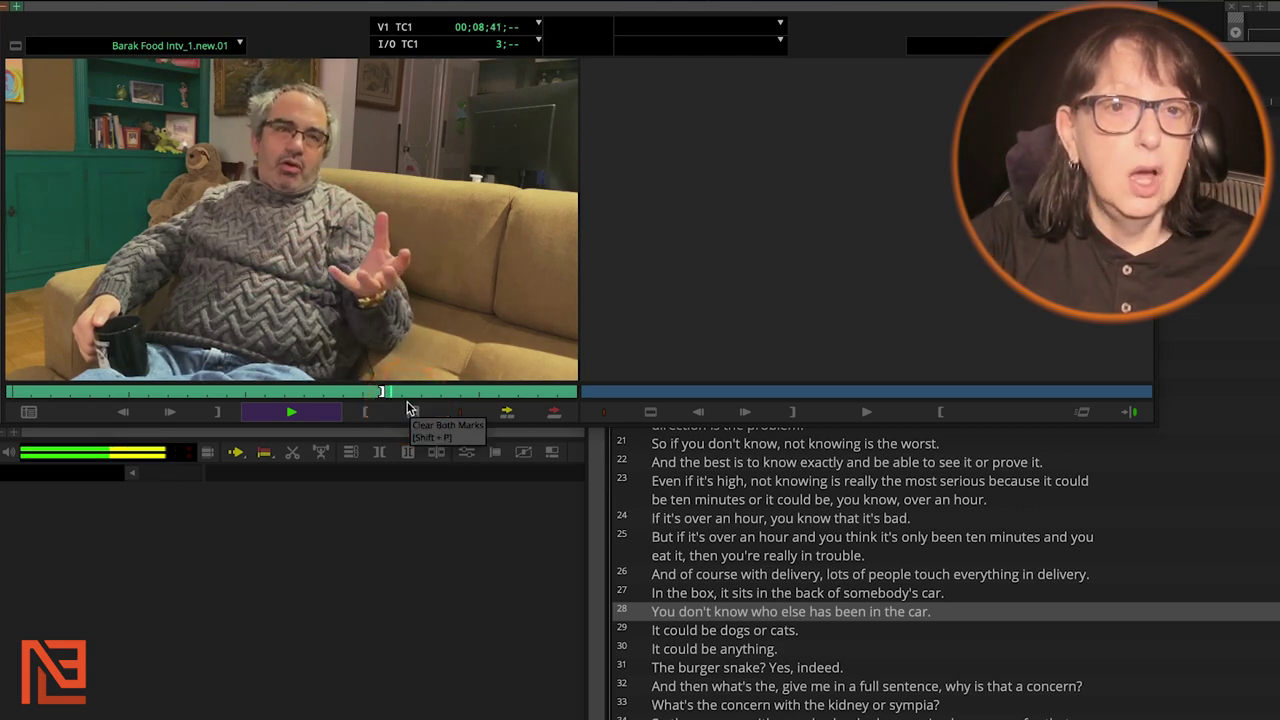
pyautogui.press('space')
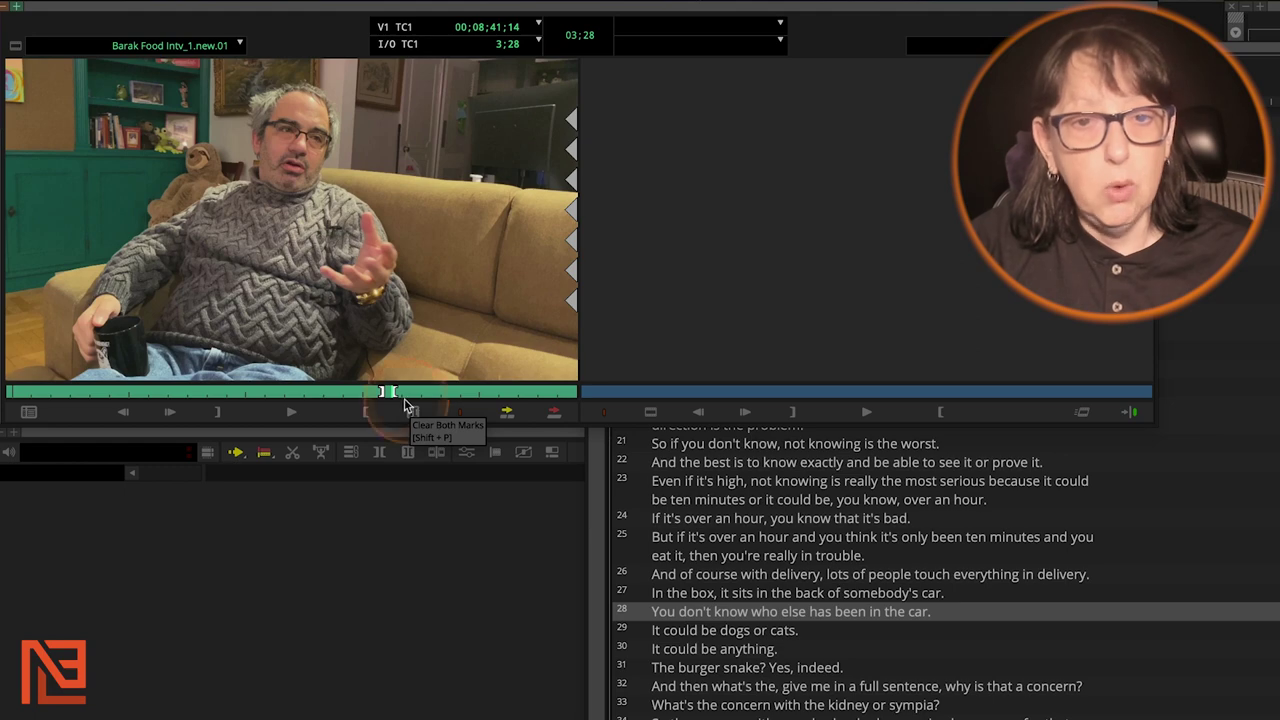
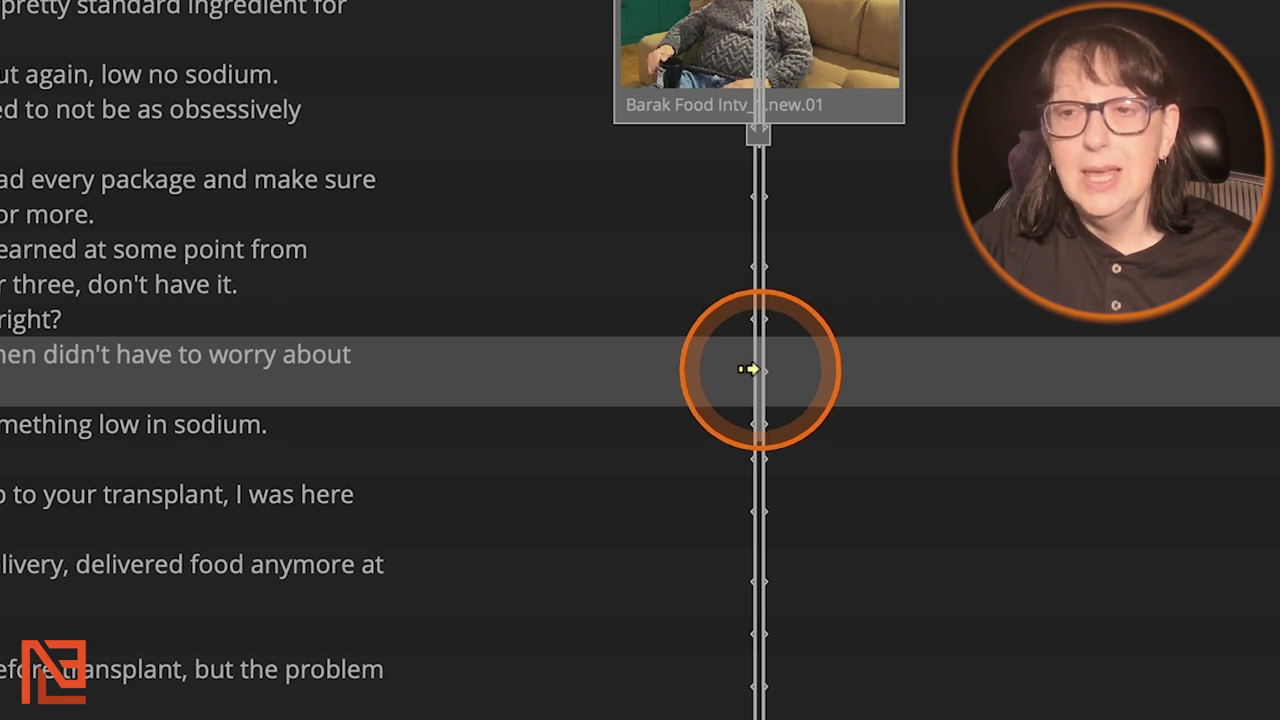
# - Splice script line 8 into a new sequence stored in the BC INTV bin
pyautogui.click(750, 369)
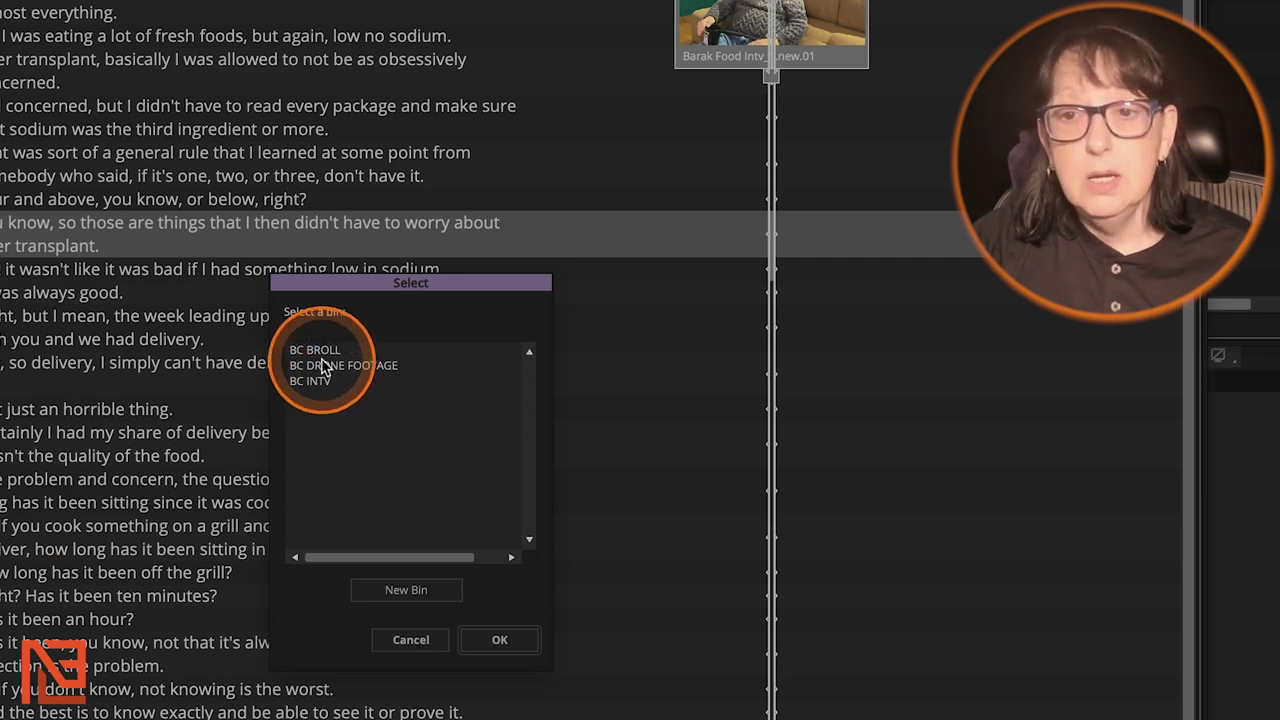
pyautogui.click(327, 385)
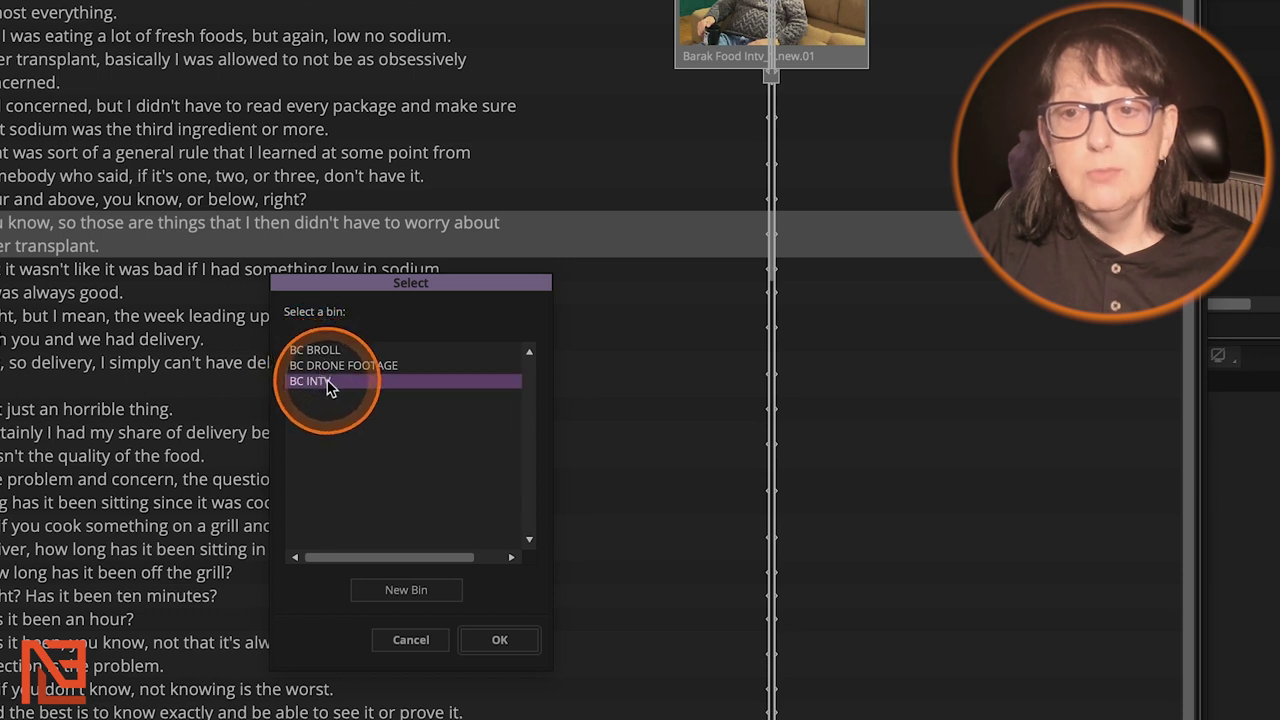
pyautogui.click(505, 640)
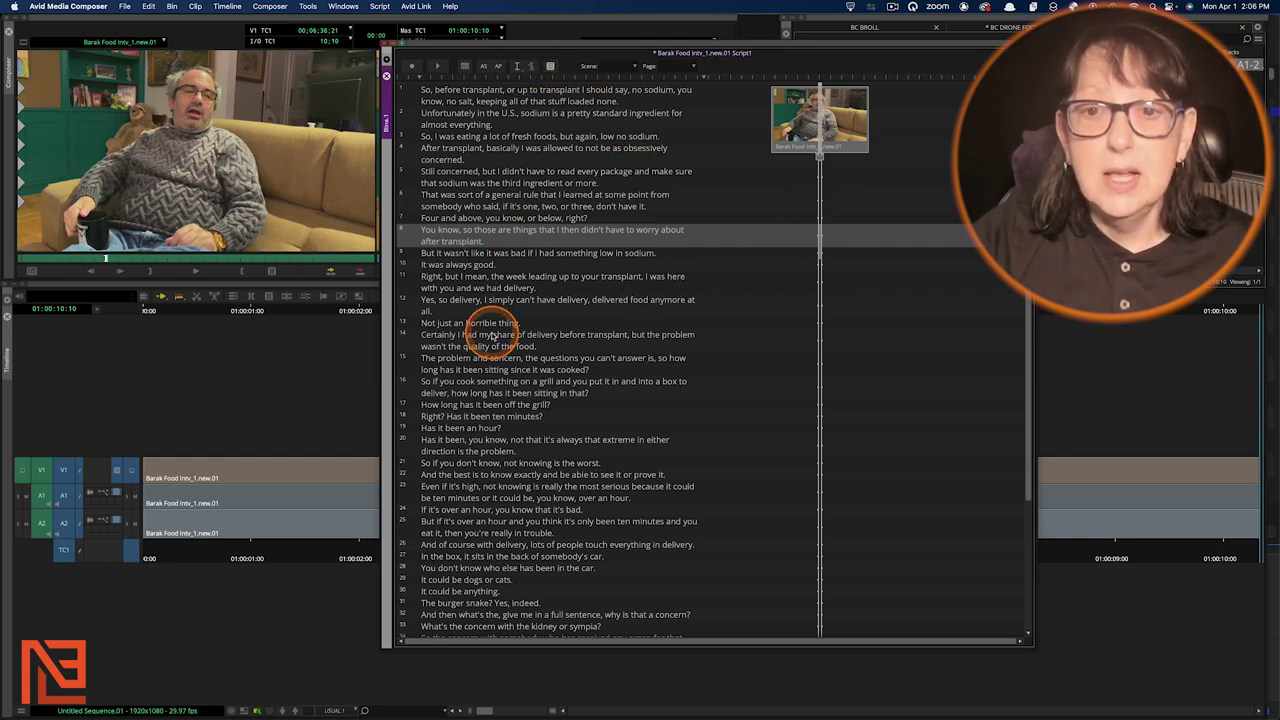
# - Select script lines 15 to 20 and splice them onto the end of the sequence
pyautogui.keyDown('shift'); pyautogui.click(492, 336); pyautogui.keyUp('shift')
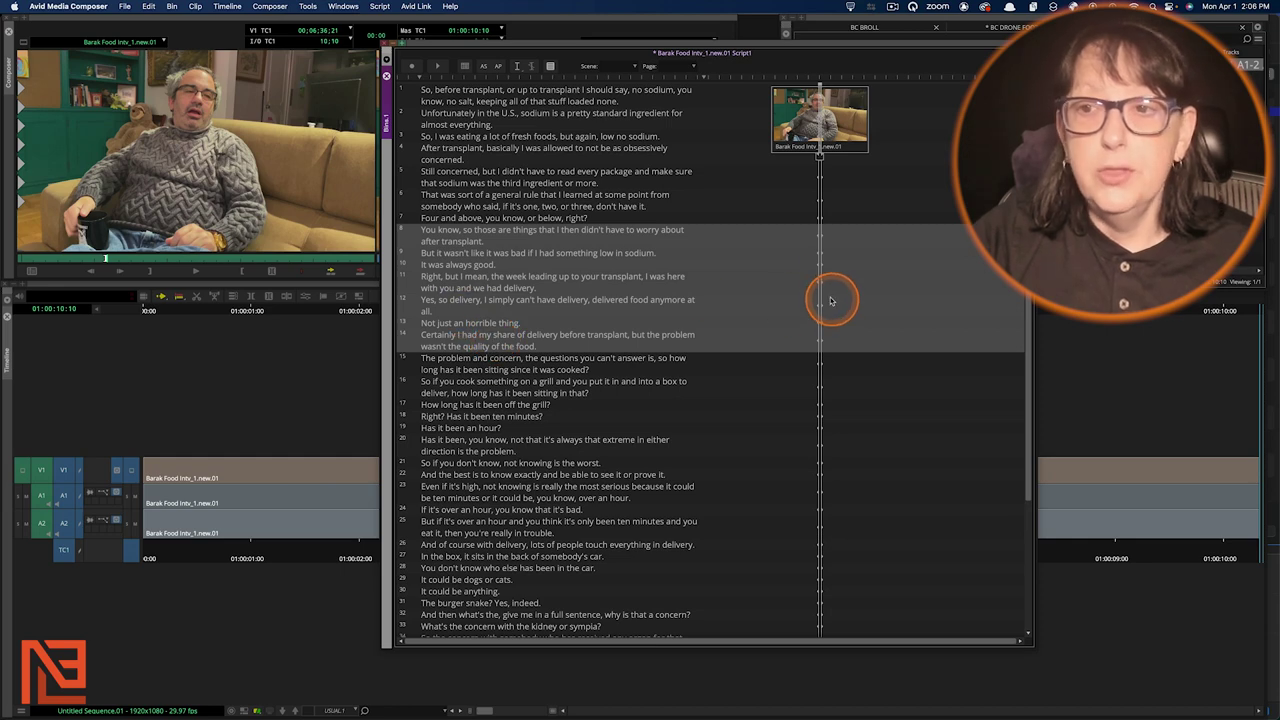
pyautogui.click(503, 385)
pyautogui.moveTo(506, 368); pyautogui.dragTo(474, 452)
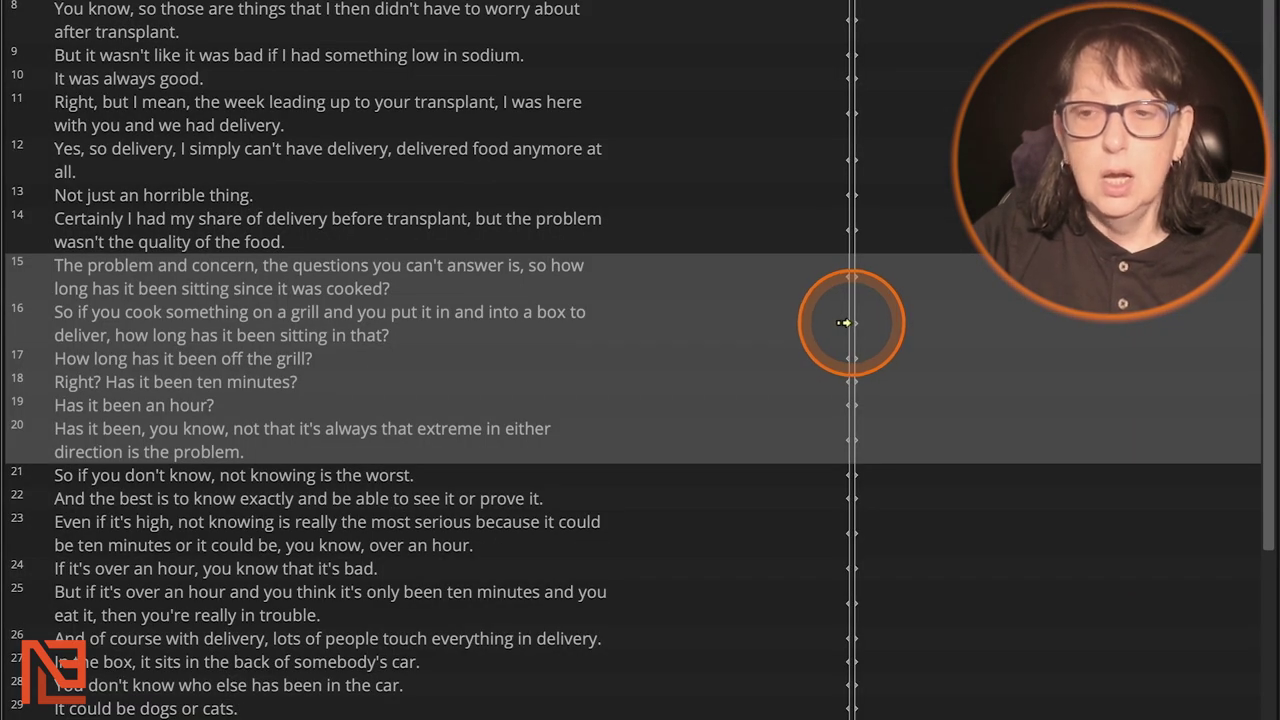
pyautogui.click(845, 323)
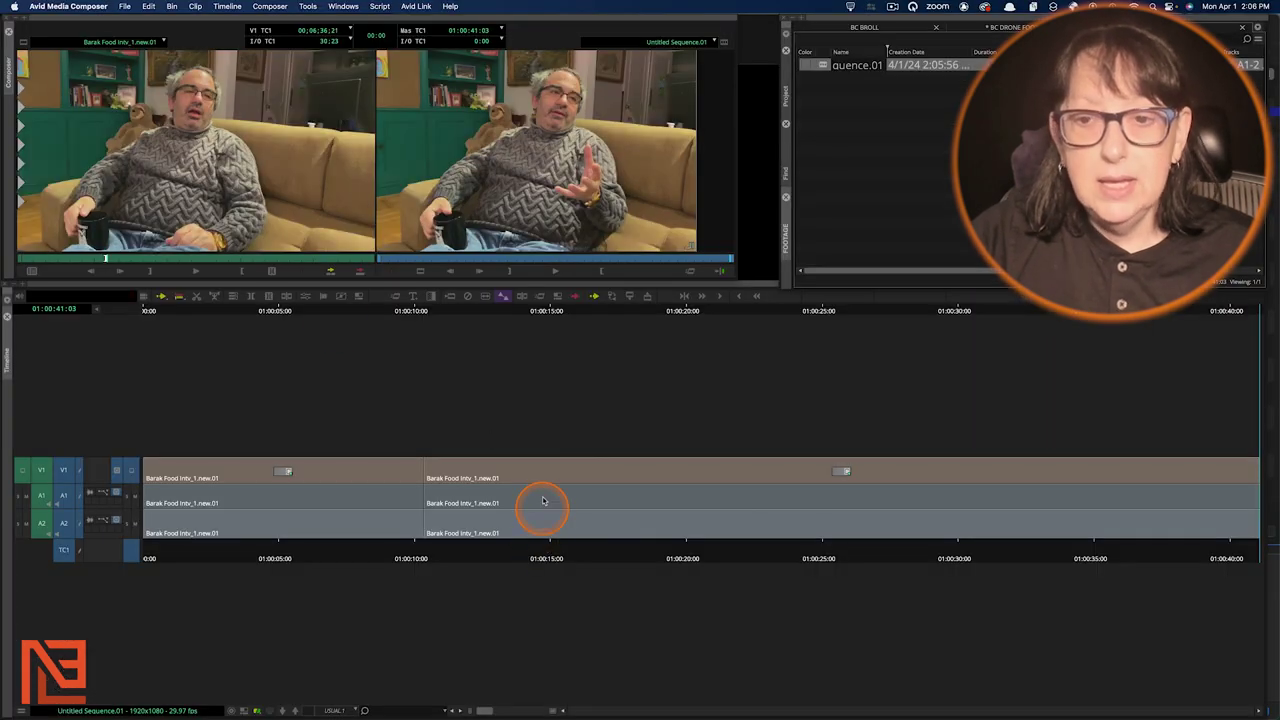
# - Fit the whole sequence in the timeline and park the playhead inside the second clip at 01:00:24:26
pyautogui.click(542, 514)
pyautogui.press('super+slash')
pyautogui.moveTo(347, 503); pyautogui.dragTo(481, 527)
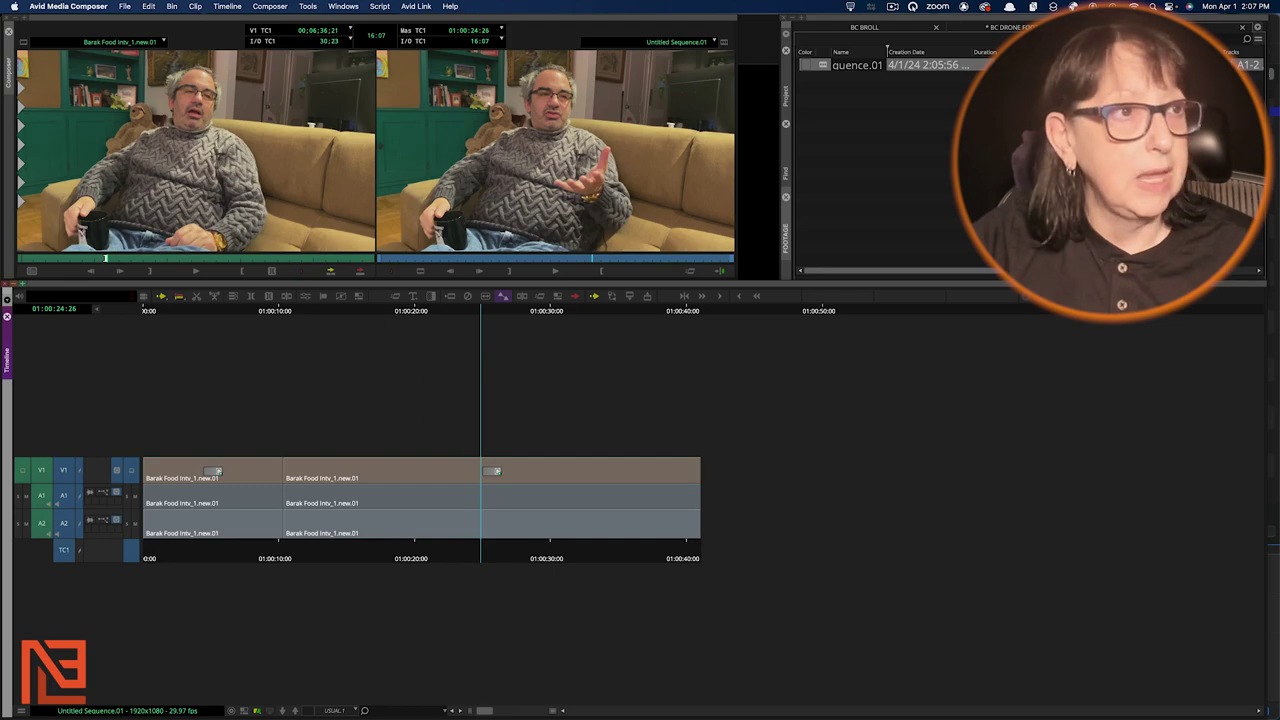
# - Select script lines 23 to 35 and splice that passage into the sequence at the playhead
pyautogui.click(814, 34)
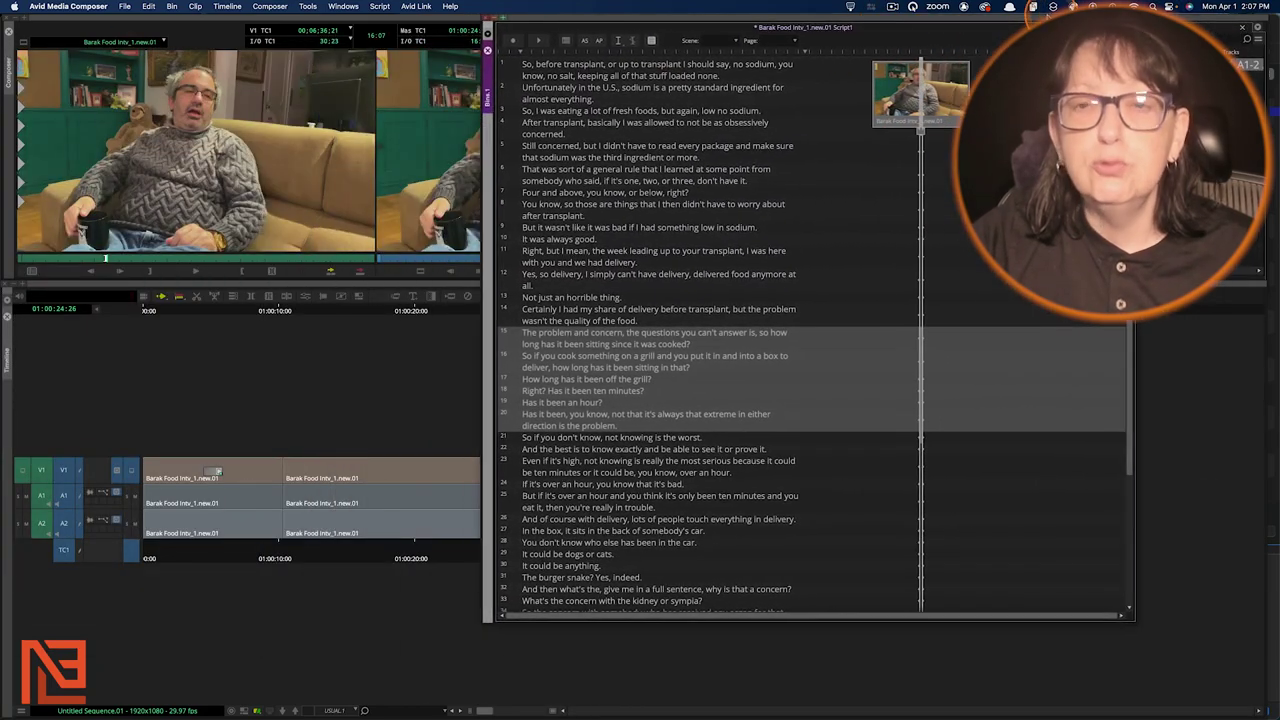
pyautogui.click(565, 380)
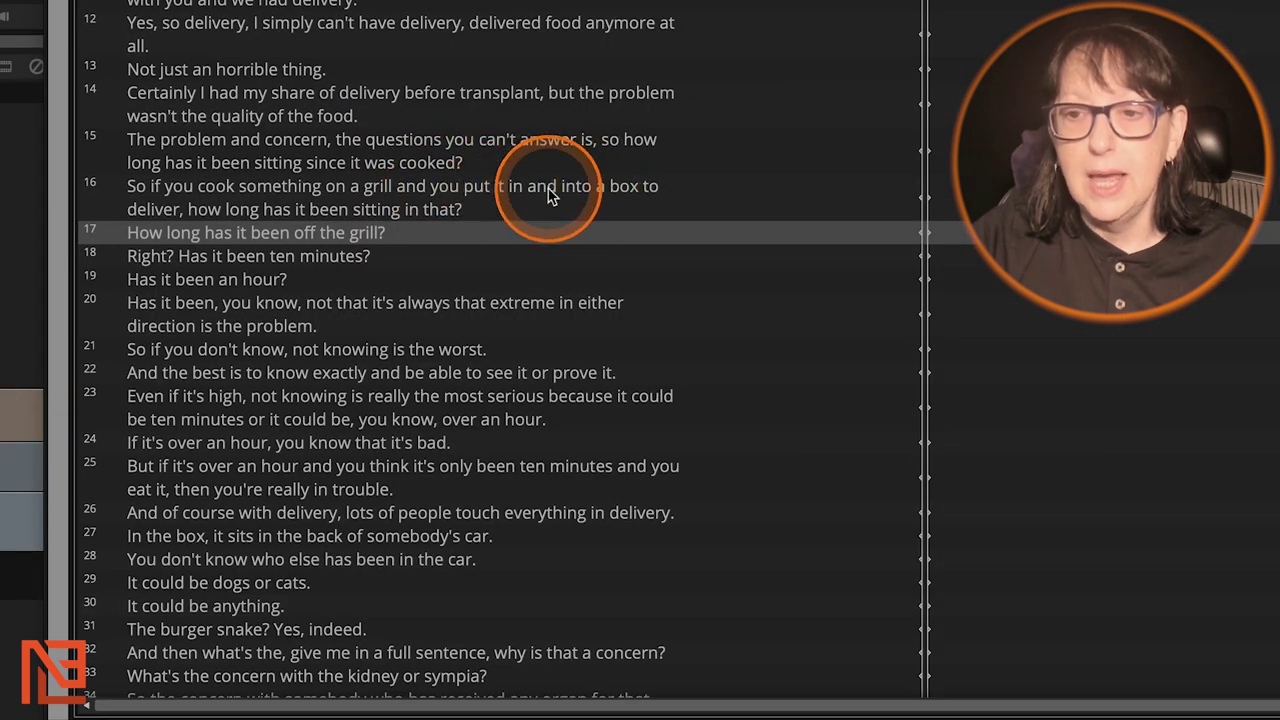
pyautogui.click(497, 200)
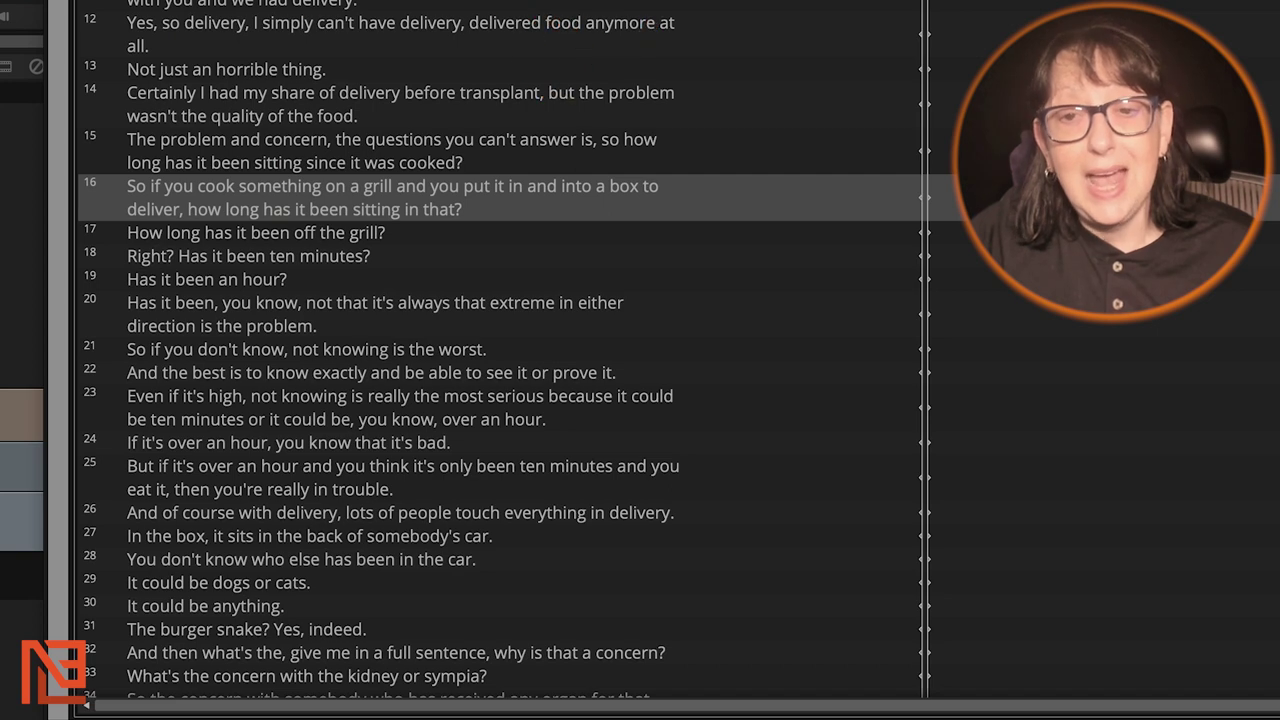
pyautogui.scroll(-5, 415, 10)
pyautogui.click(289, 60)
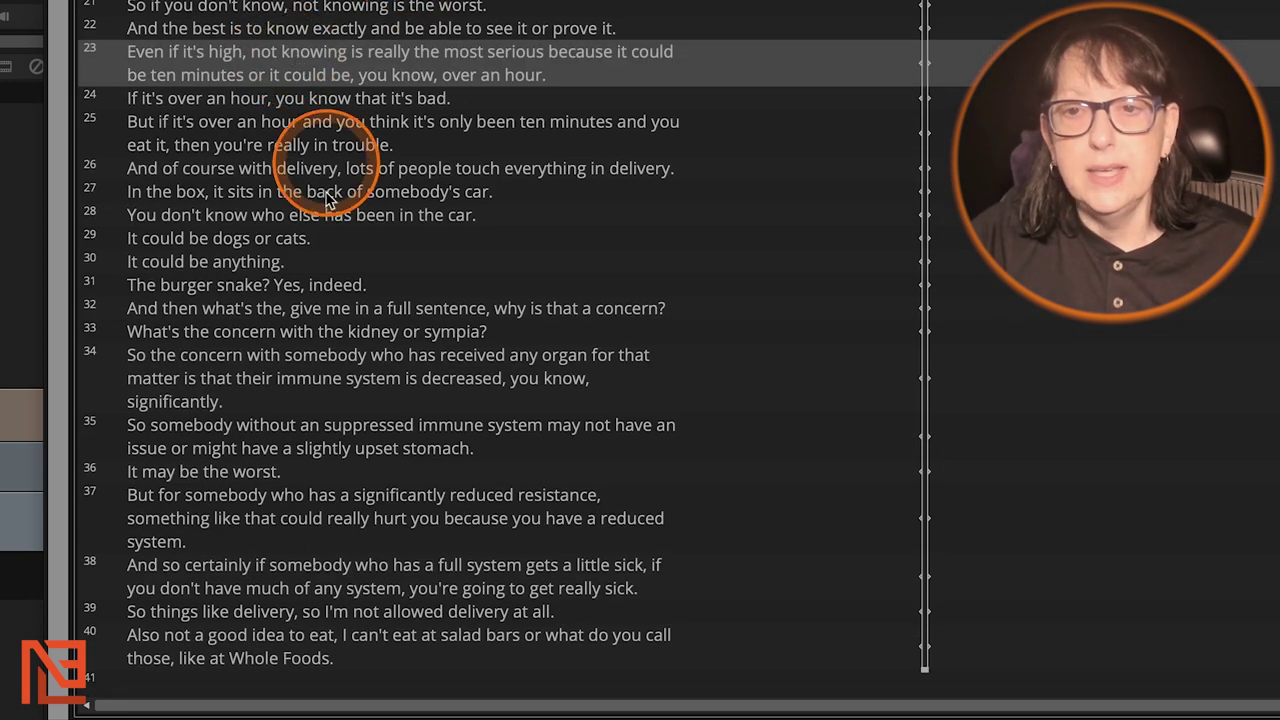
pyautogui.keyDown('shift'); pyautogui.click(252, 436); pyautogui.keyUp('shift')
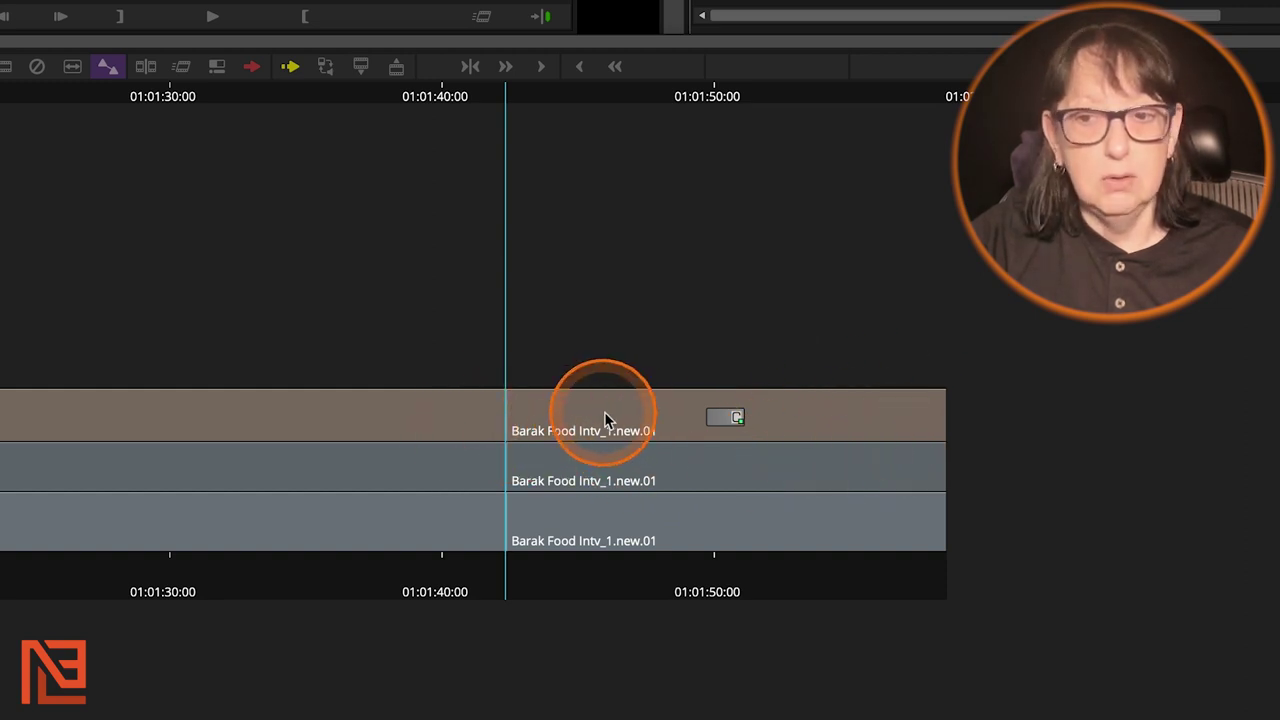
# - Reposition the playhead in the timeline and splice script lines 5 to 16 into the middle of the sequence
pyautogui.click(565, 455)
pyautogui.moveTo(568, 456); pyautogui.dragTo(714, 449)
pyautogui.moveTo(714, 449); pyautogui.dragTo(828, 446)
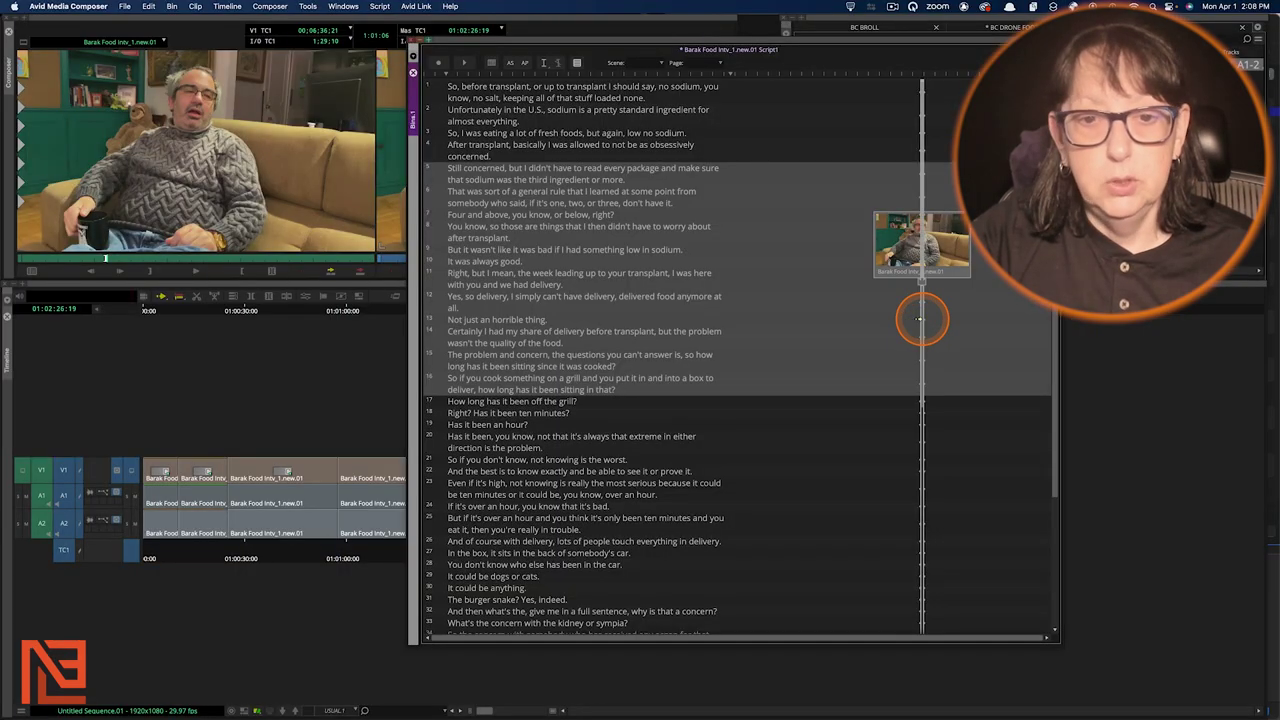
# - Move the script window off the timeline and park the playhead at the end of the sequence
pyautogui.moveTo(771, 44); pyautogui.dragTo(1000, 27)
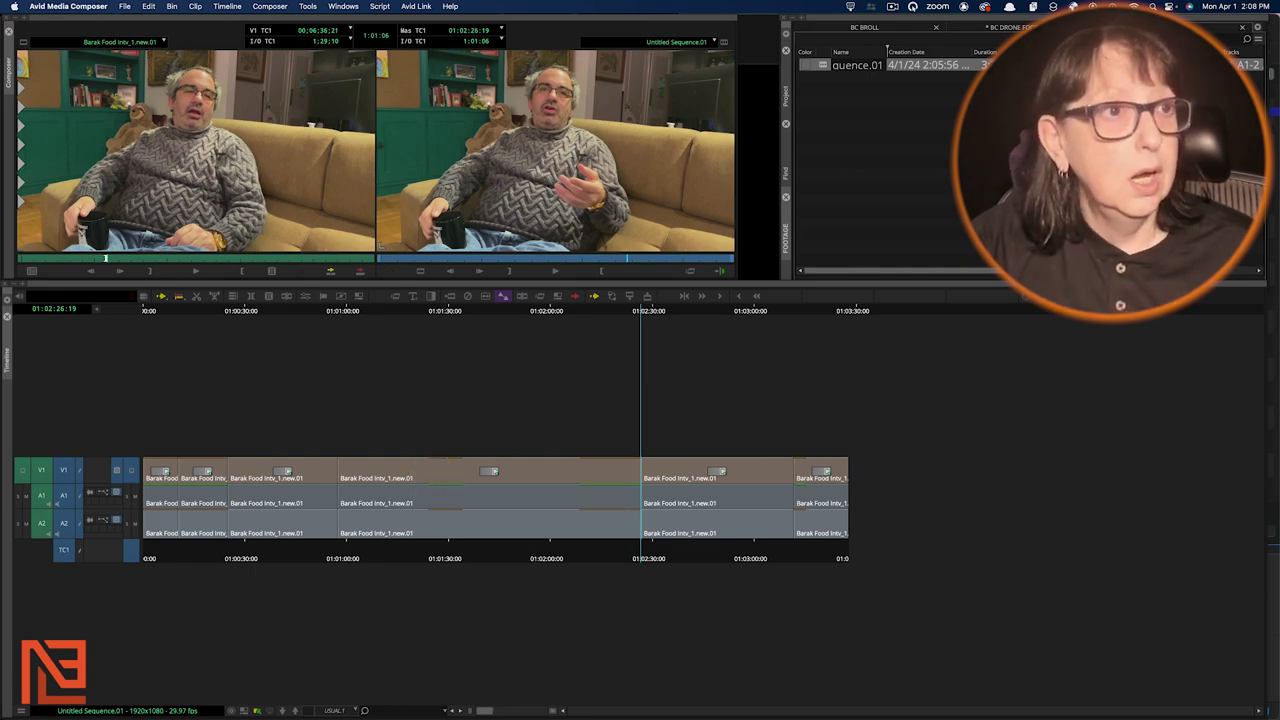
pyautogui.moveTo(682, 500); pyautogui.dragTo(980, 528)
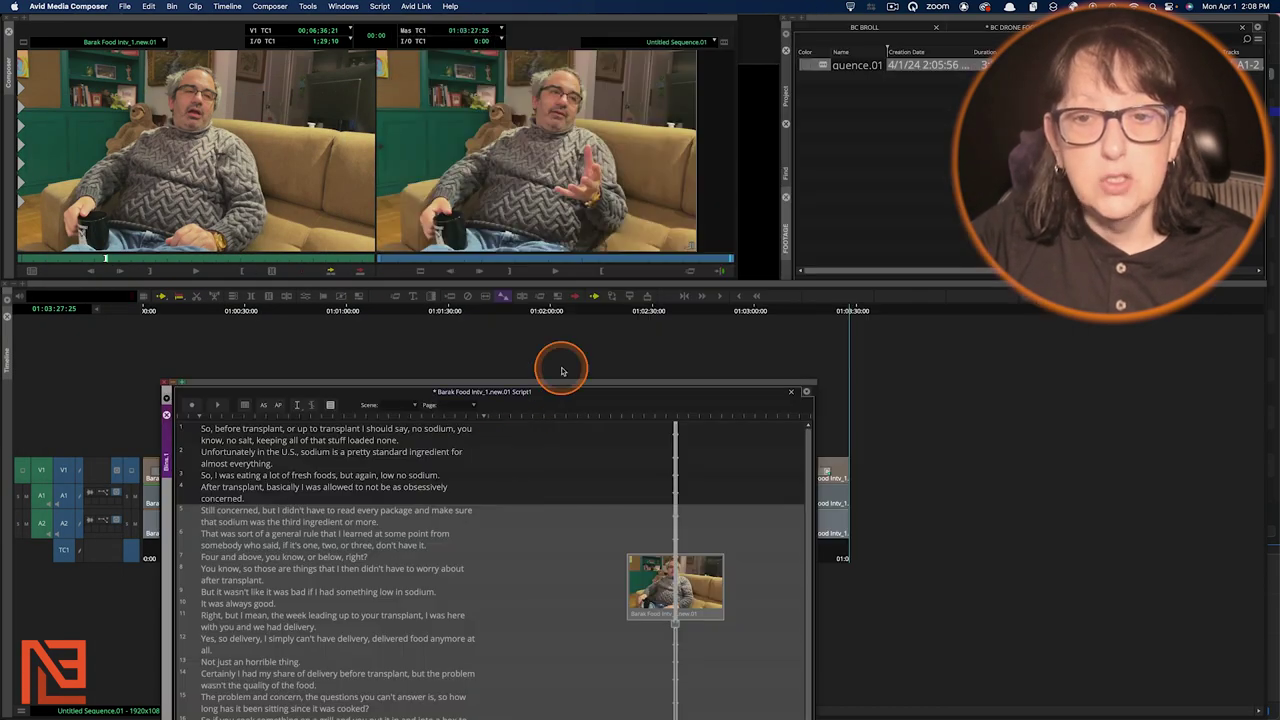
# - Select script line 19, "Has it been an hour?", and splice it onto the end of the sequence
pyautogui.moveTo(573, 385); pyautogui.dragTo(935, 7)
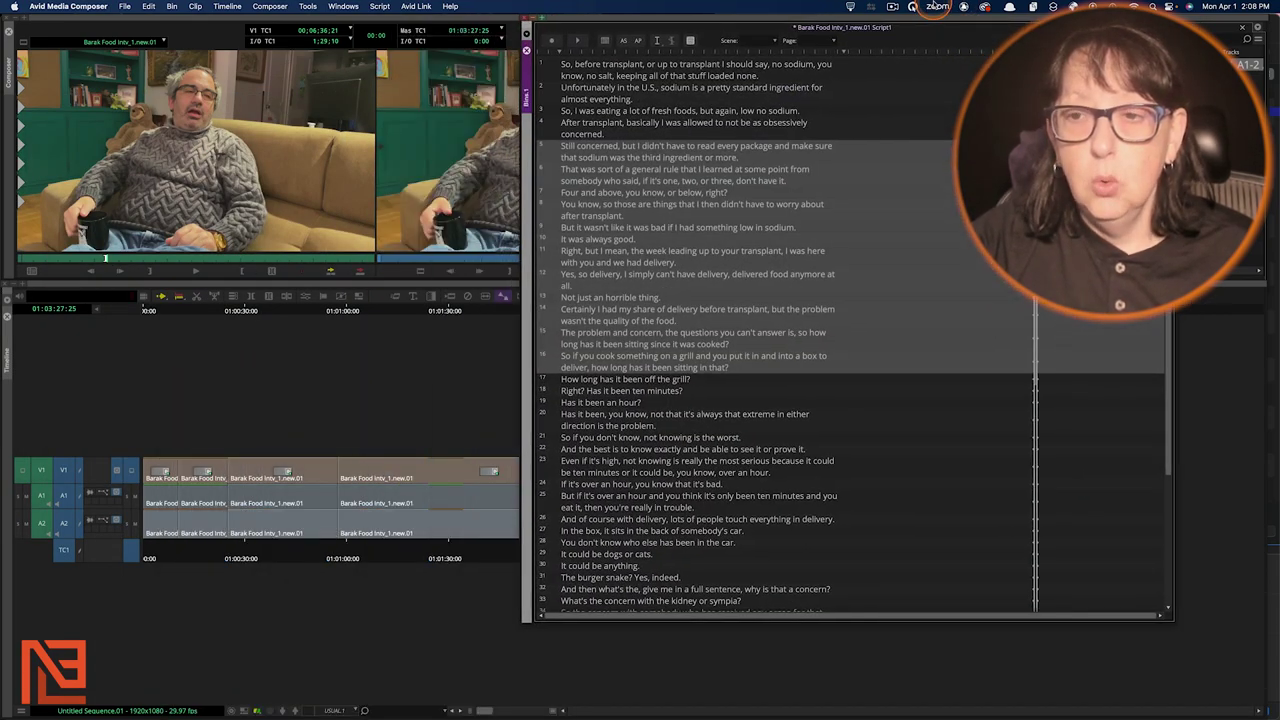
pyautogui.click(615, 379)
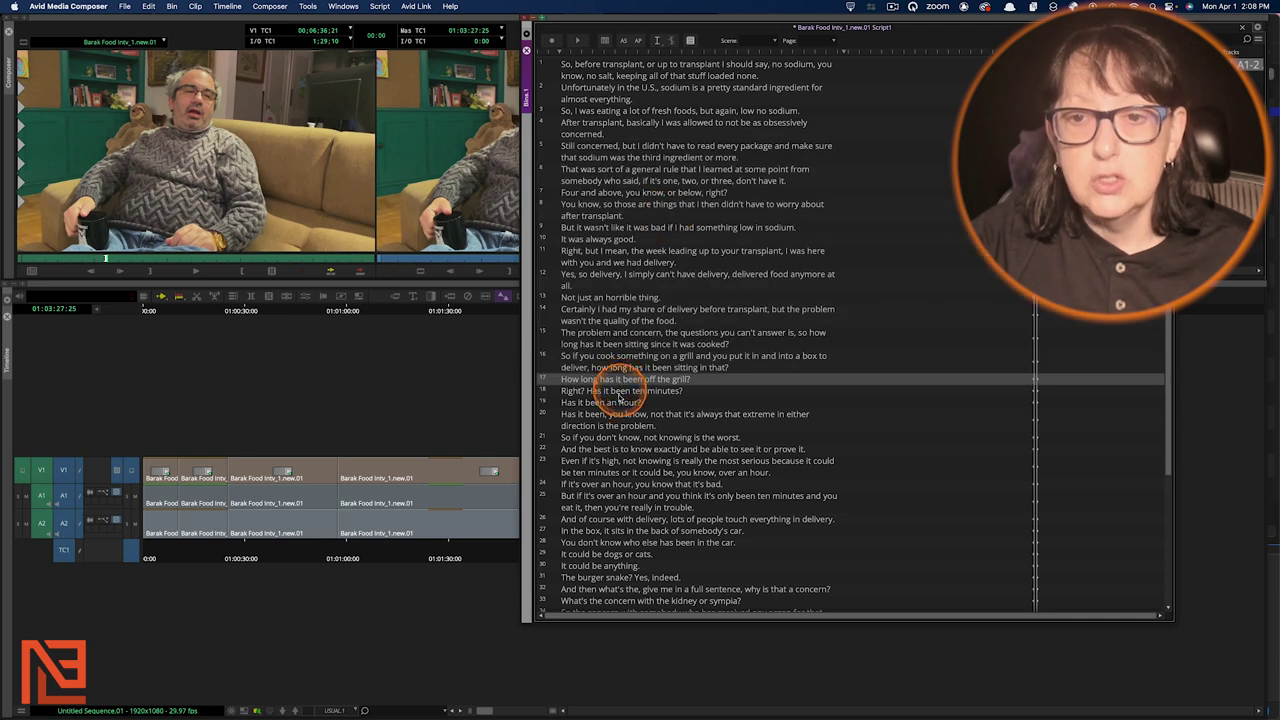
pyautogui.click(565, 401)
pyautogui.click(563, 414)
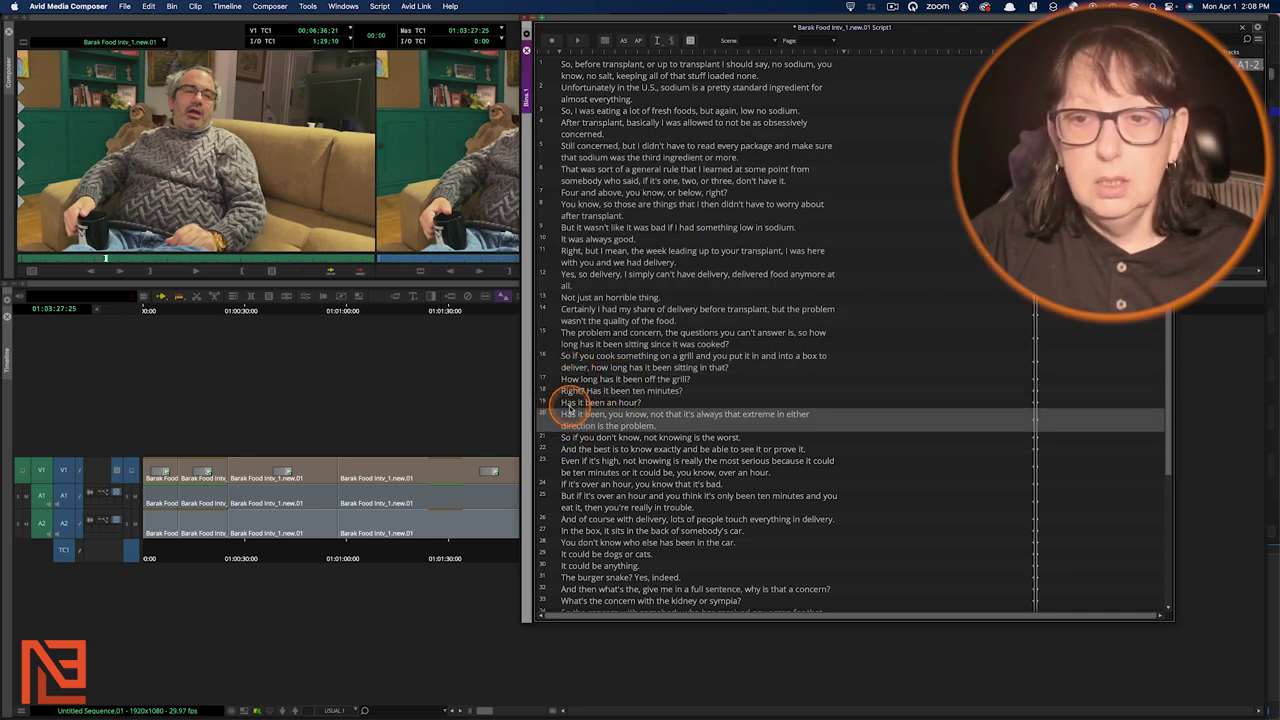
pyautogui.click(569, 402)
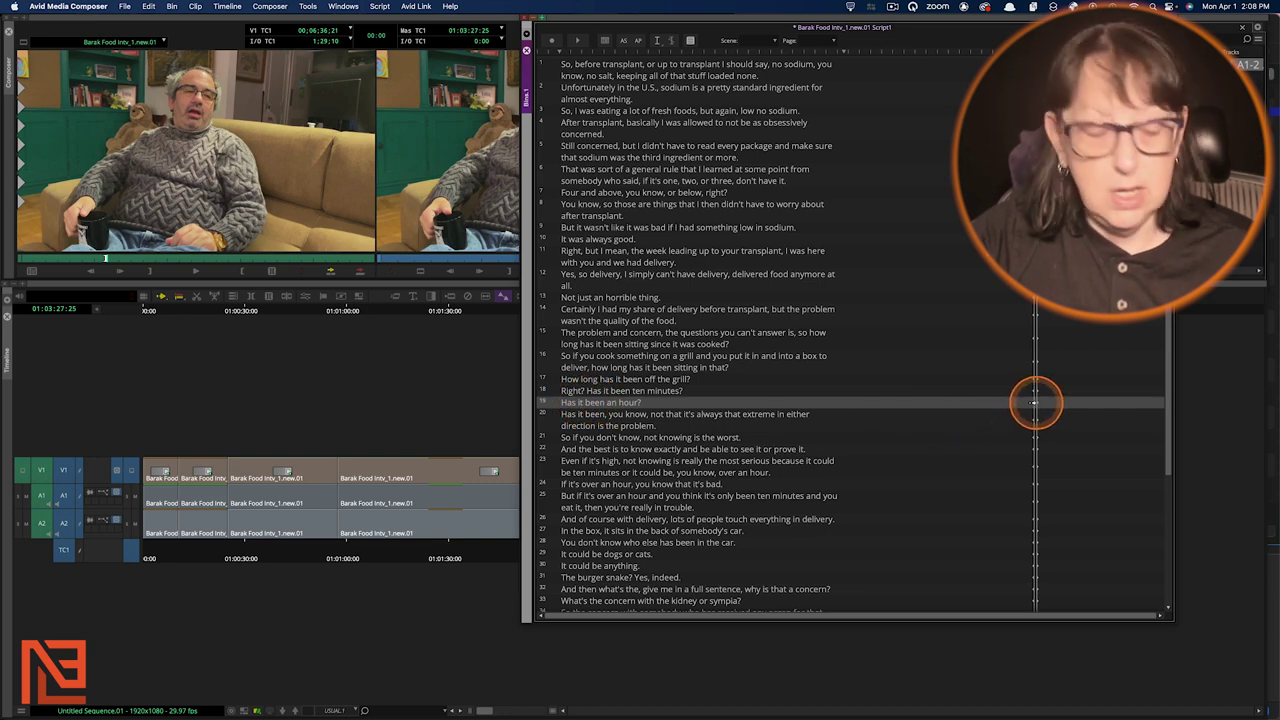
pyautogui.click(1035, 403)
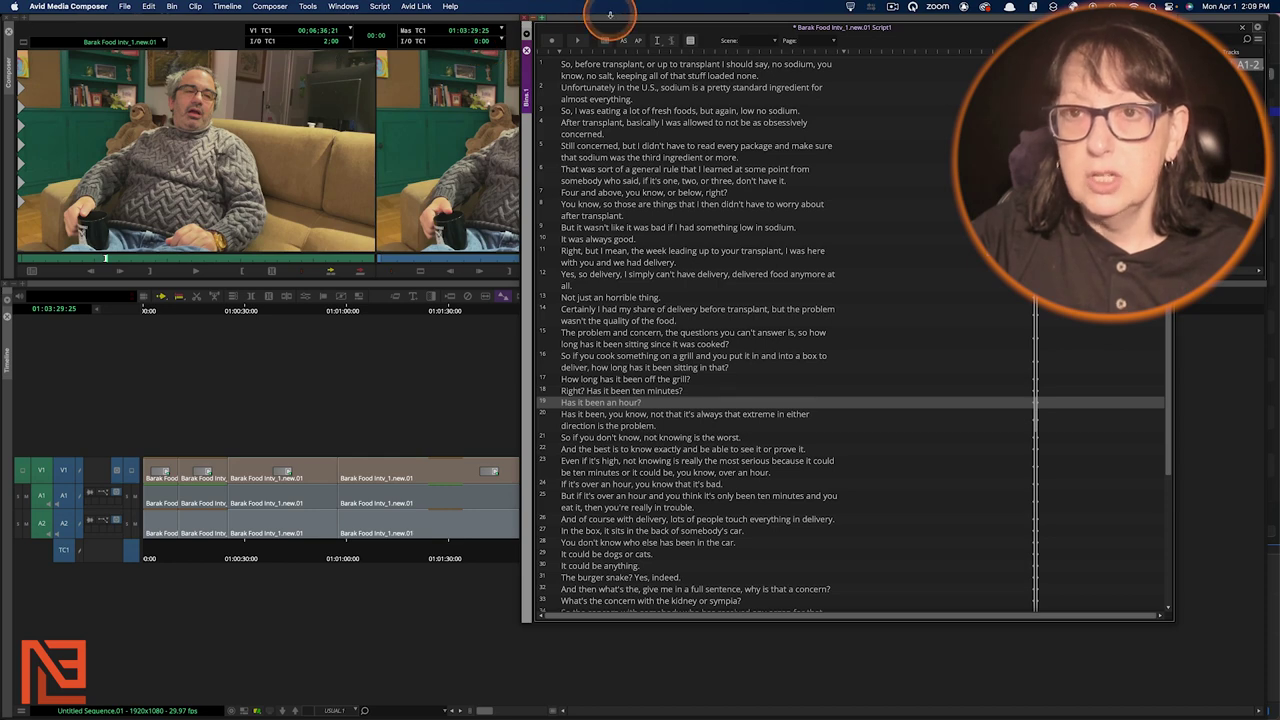
# - Clear the script window from the timeline and examine the short clip added at the end of the sequence
pyautogui.click(613, 22)
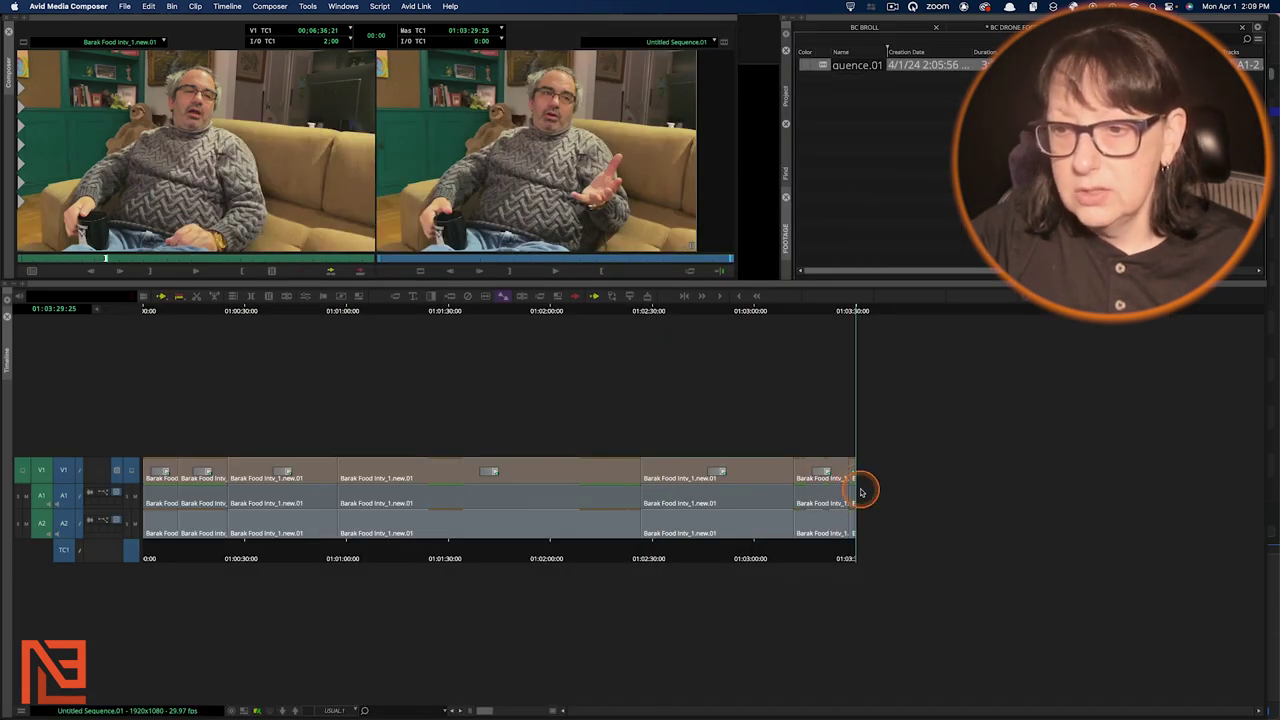
pyautogui.press('h')
pyautogui.moveTo(660, 492); pyautogui.dragTo(688, 503)
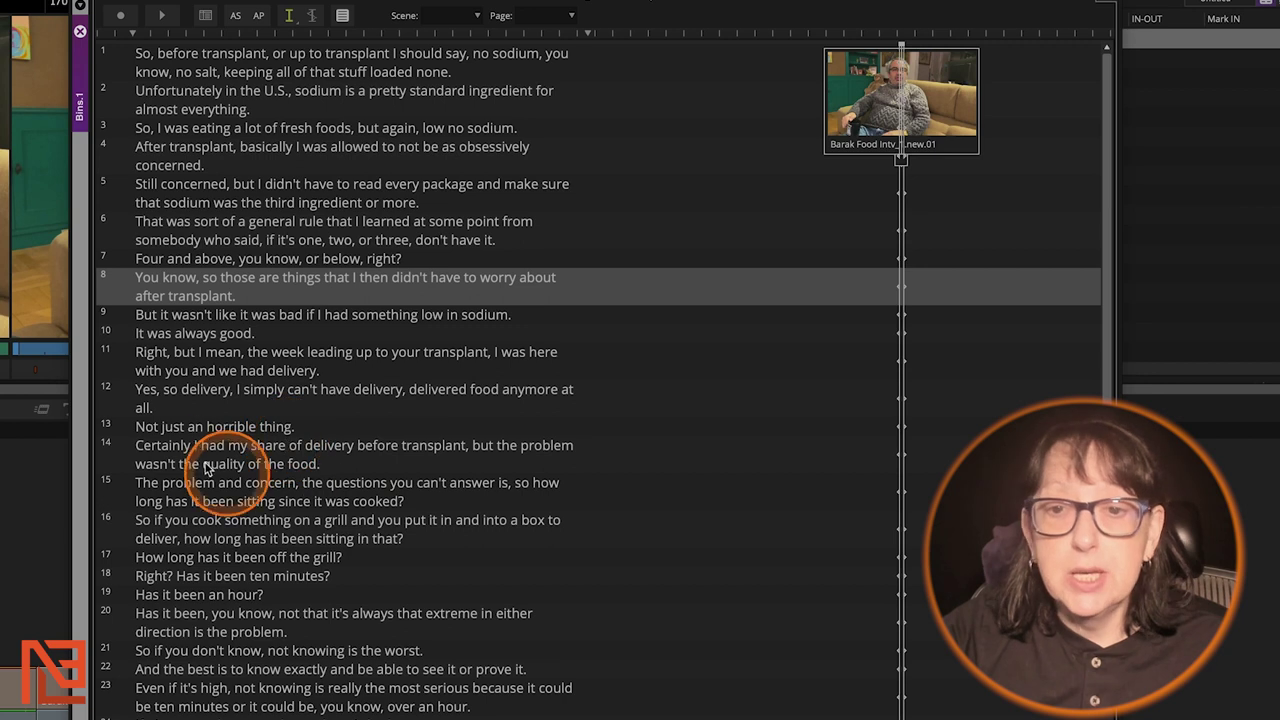
# - Select script lines 8 to 16 with the interview take and mark that part of the take line in yellow-green
pyautogui.keyDown('shift'); pyautogui.click(288, 505); pyautogui.keyUp('shift')
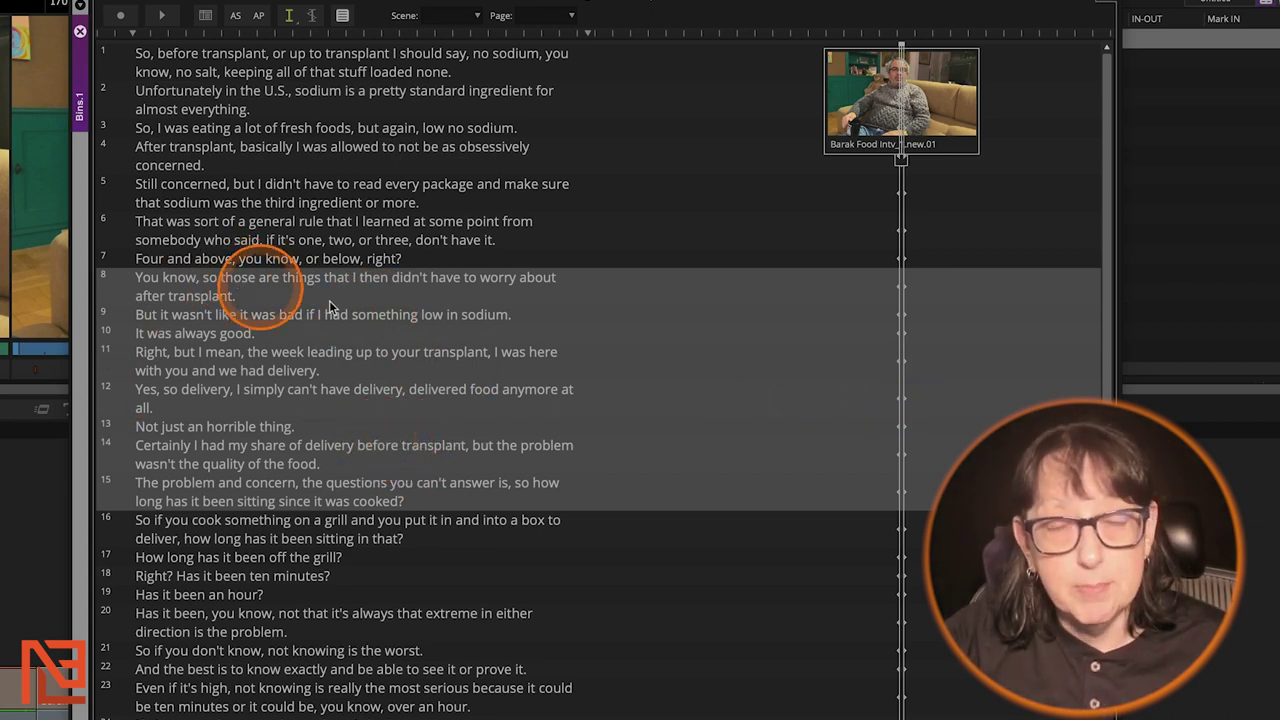
pyautogui.click(936, 422)
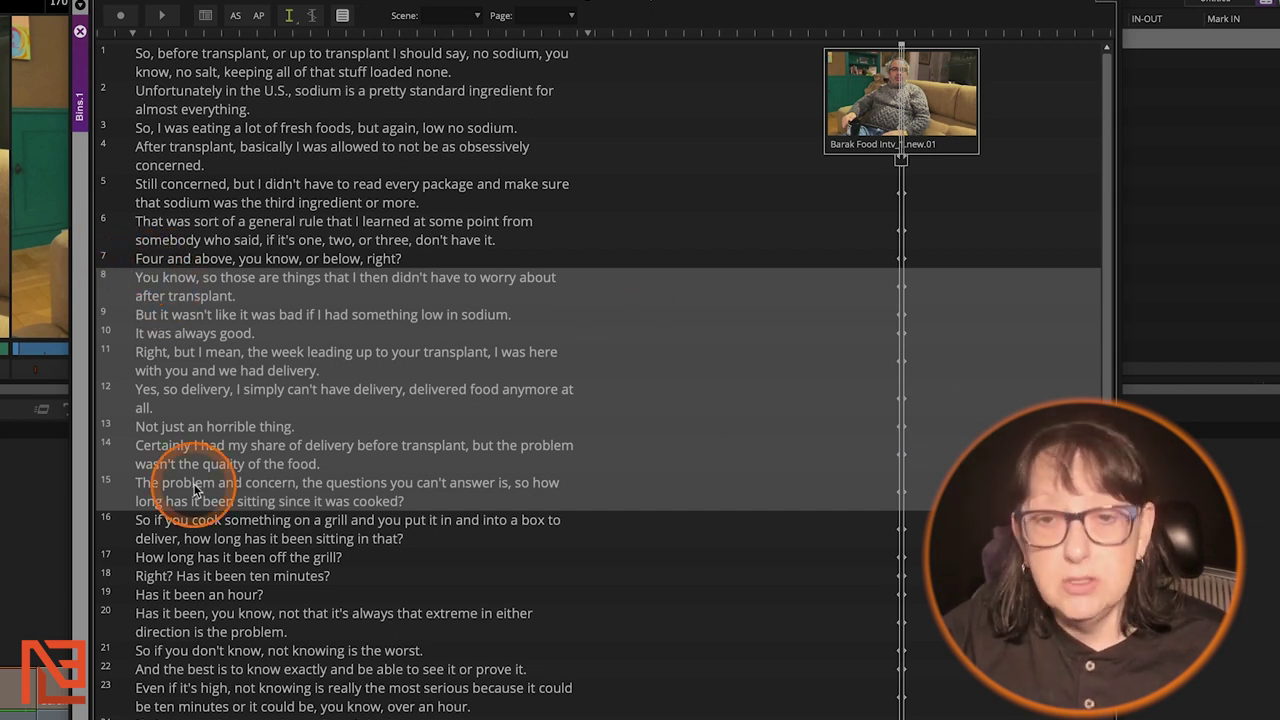
pyautogui.click(296, 282)
pyautogui.keyDown('shift'); pyautogui.click(268, 538); pyautogui.keyUp('shift')
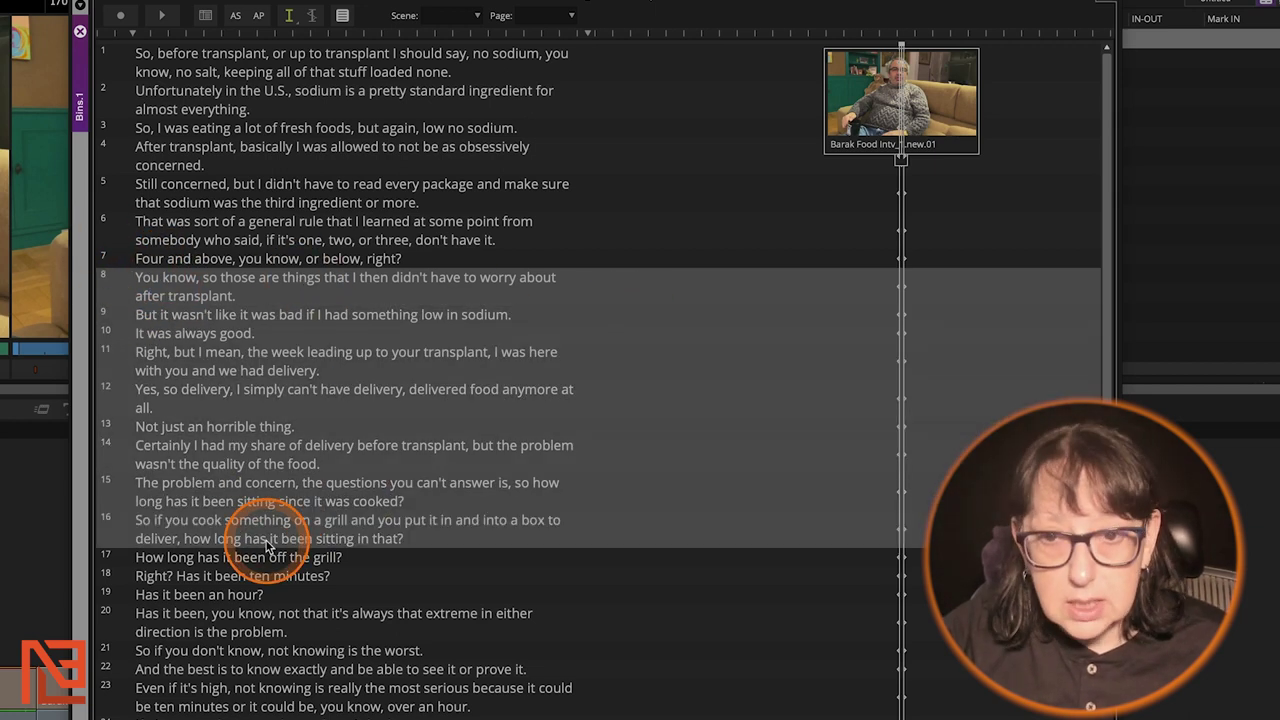
pyautogui.click(902, 166)
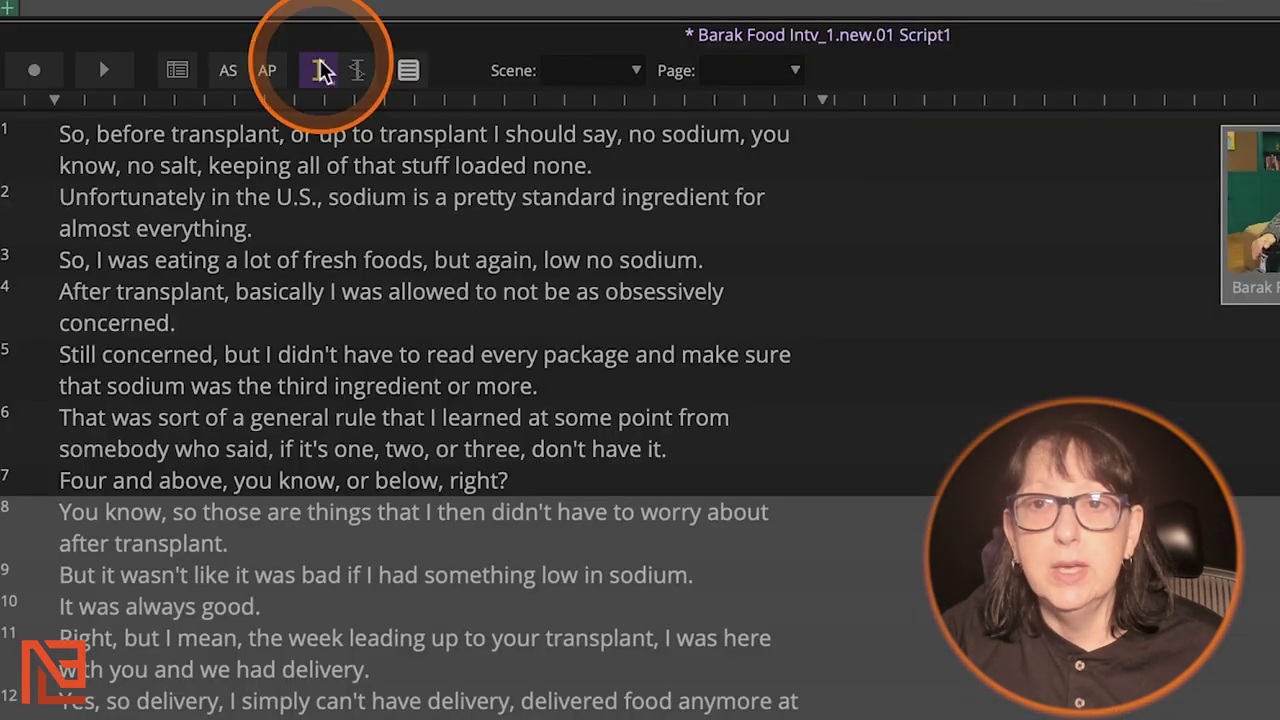
pyautogui.click(289, 15)
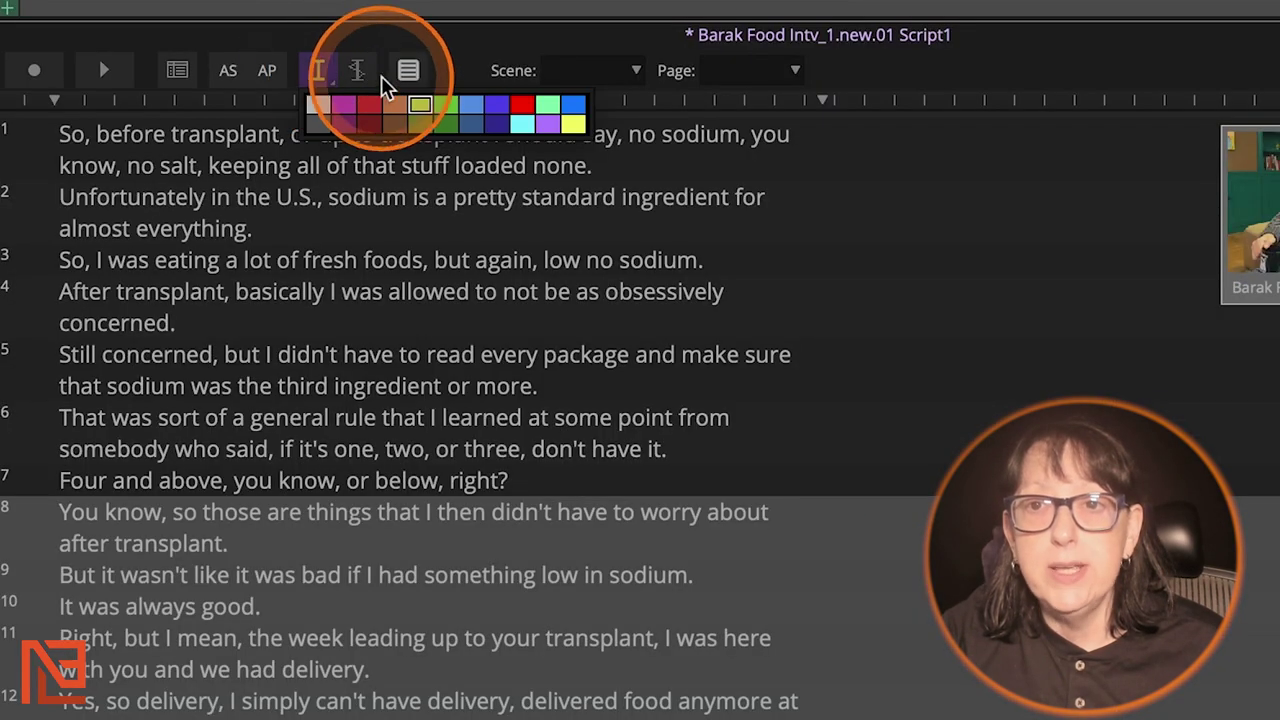
pyautogui.click(422, 113)
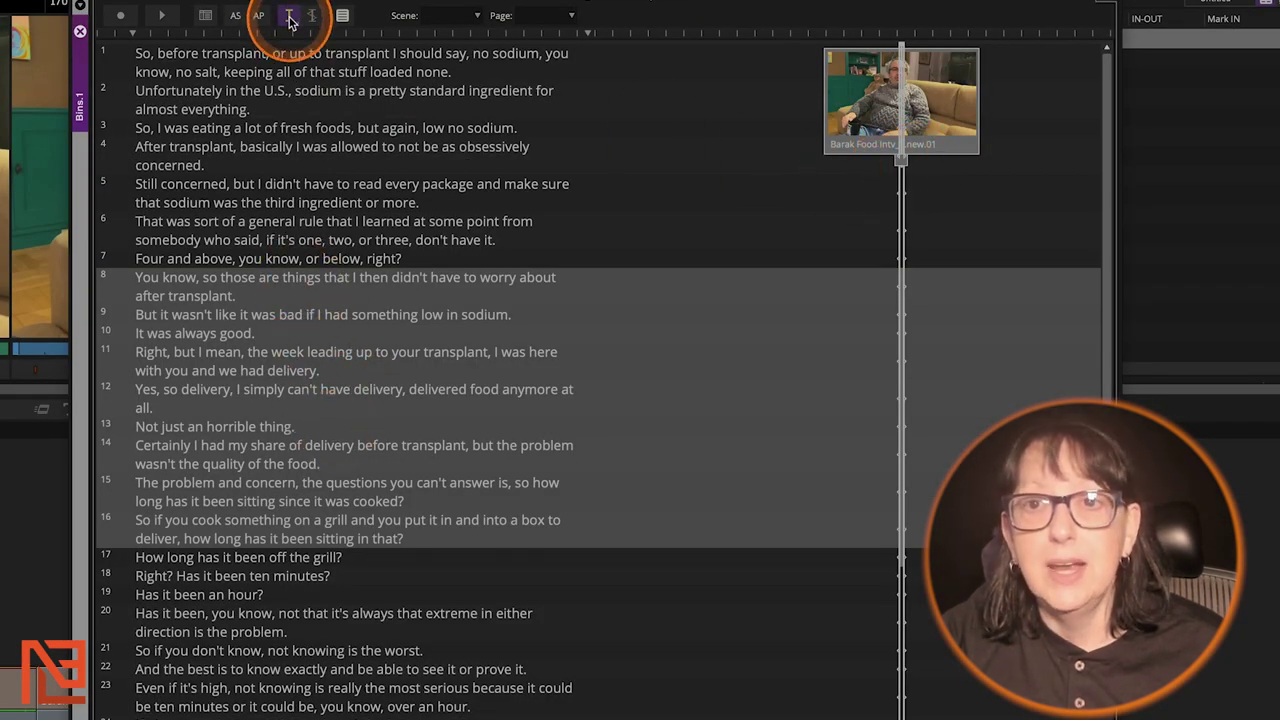
pyautogui.click(258, 15)
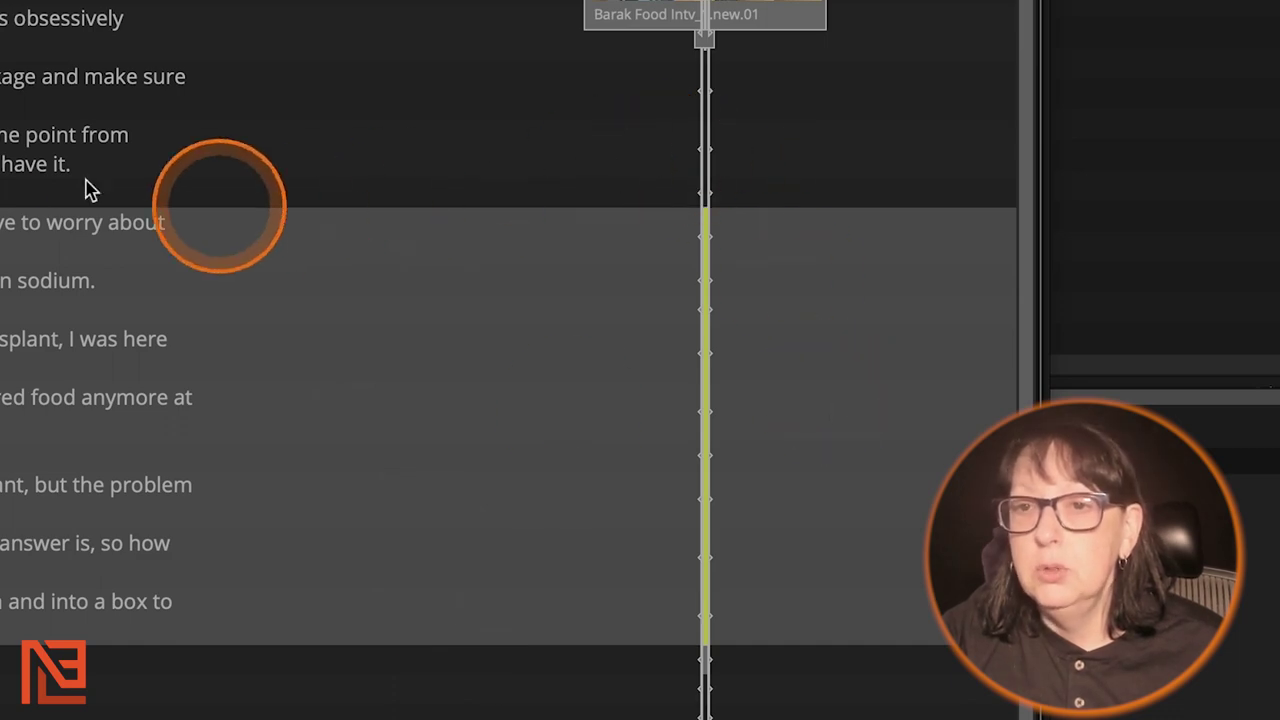
pyautogui.click(246, 211)
pyautogui.scroll(-5, 491, 526)
pyautogui.scroll(5, 491, 526)
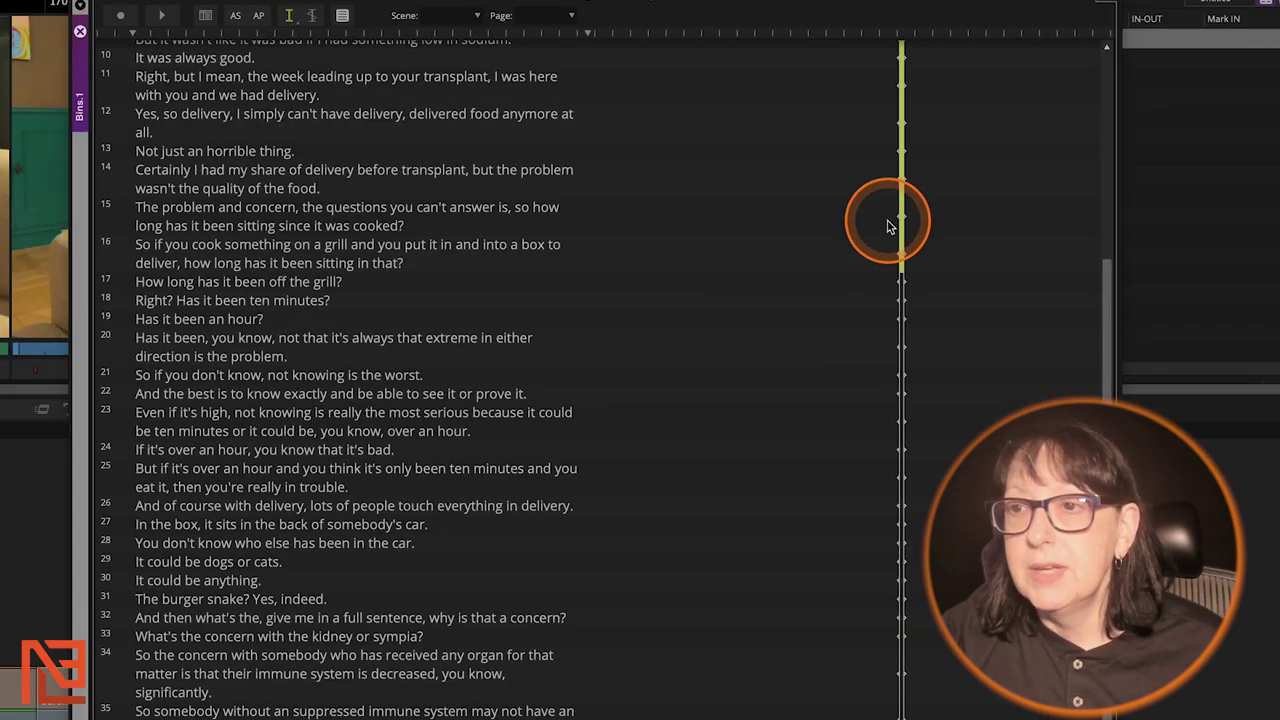
pyautogui.scroll(5, 889, 220)
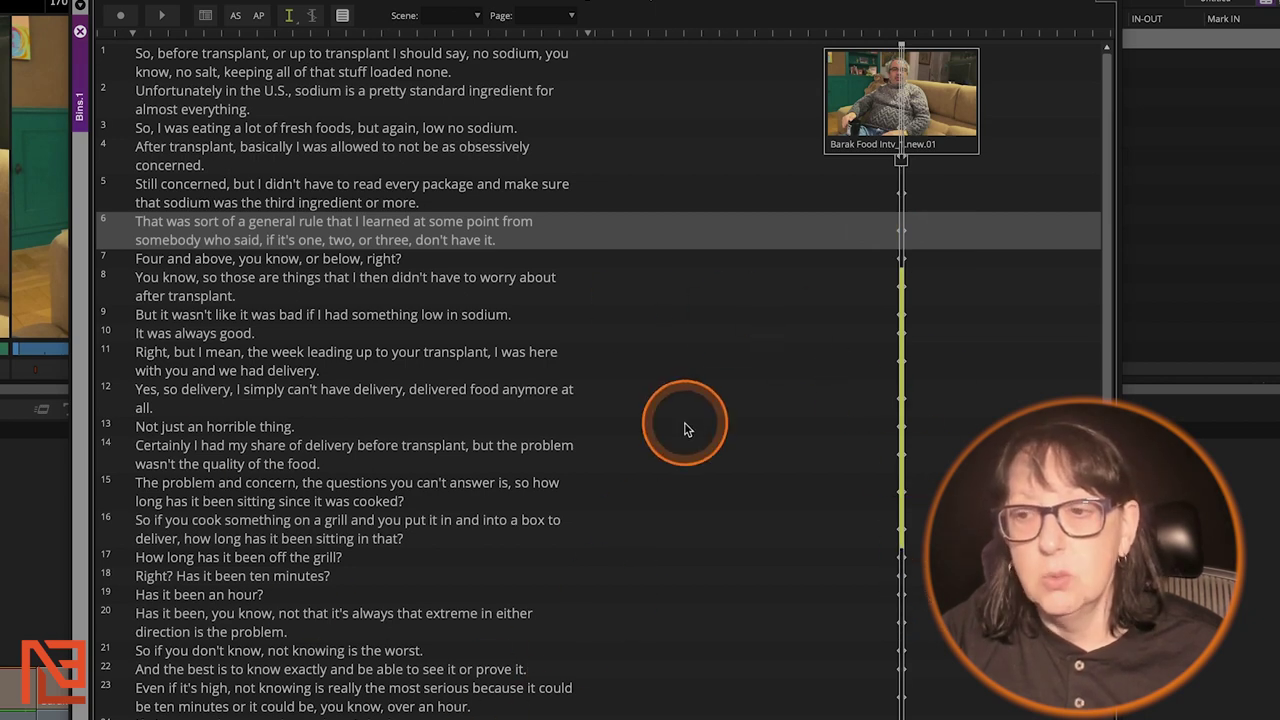
# - Set the script marking colour to red and apply it to the take line along script lines 35 to 40
pyautogui.scroll(-5, 686, 422)
pyautogui.click(278, 711)
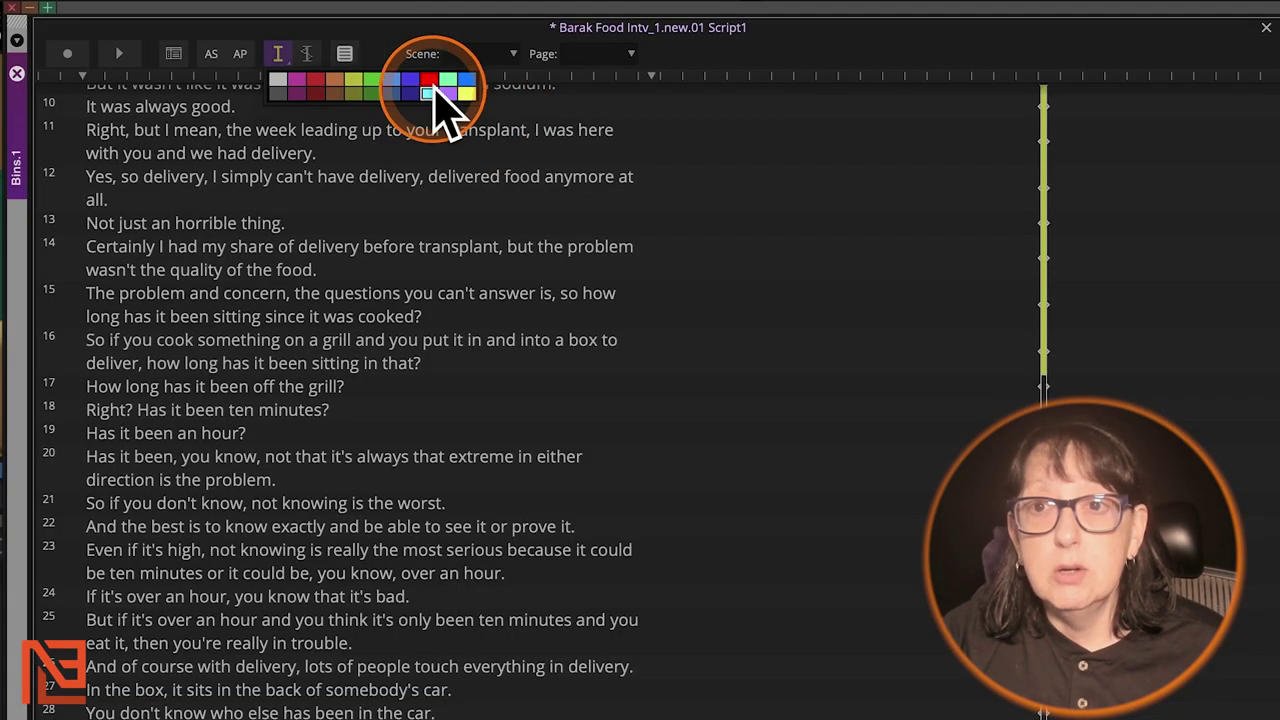
pyautogui.scroll(3, 1205, 372)
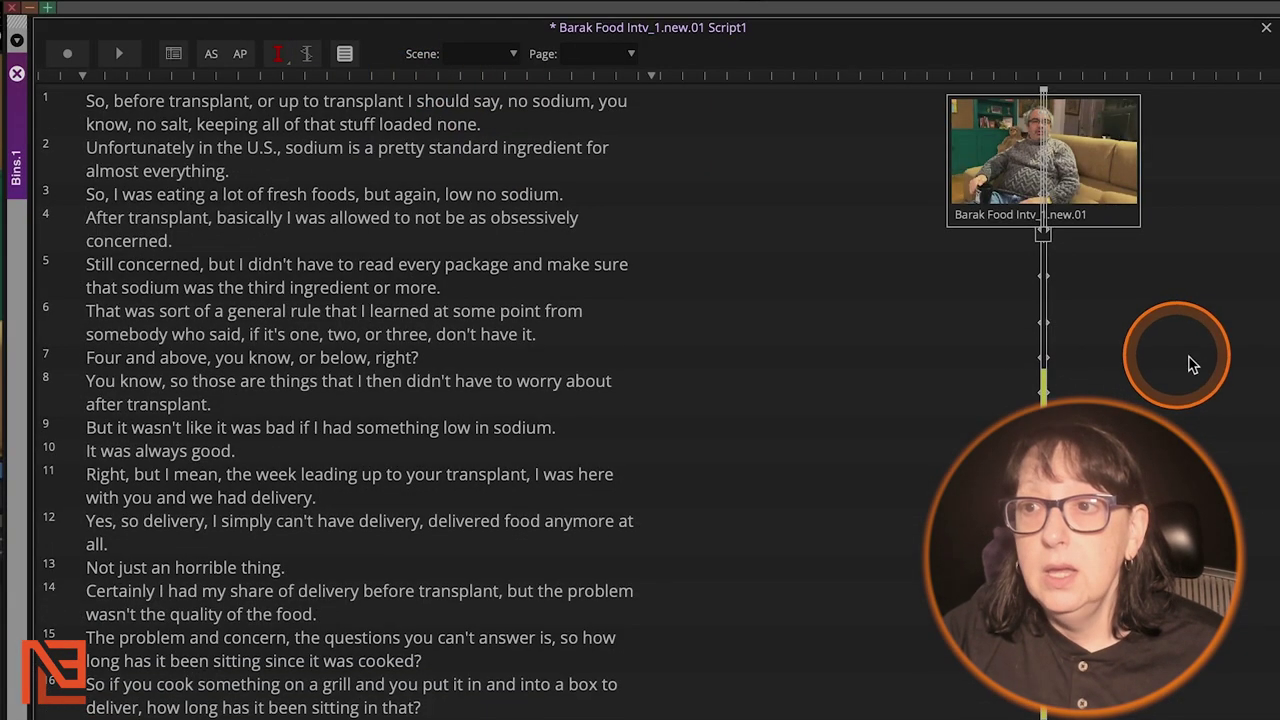
pyautogui.click(1043, 236)
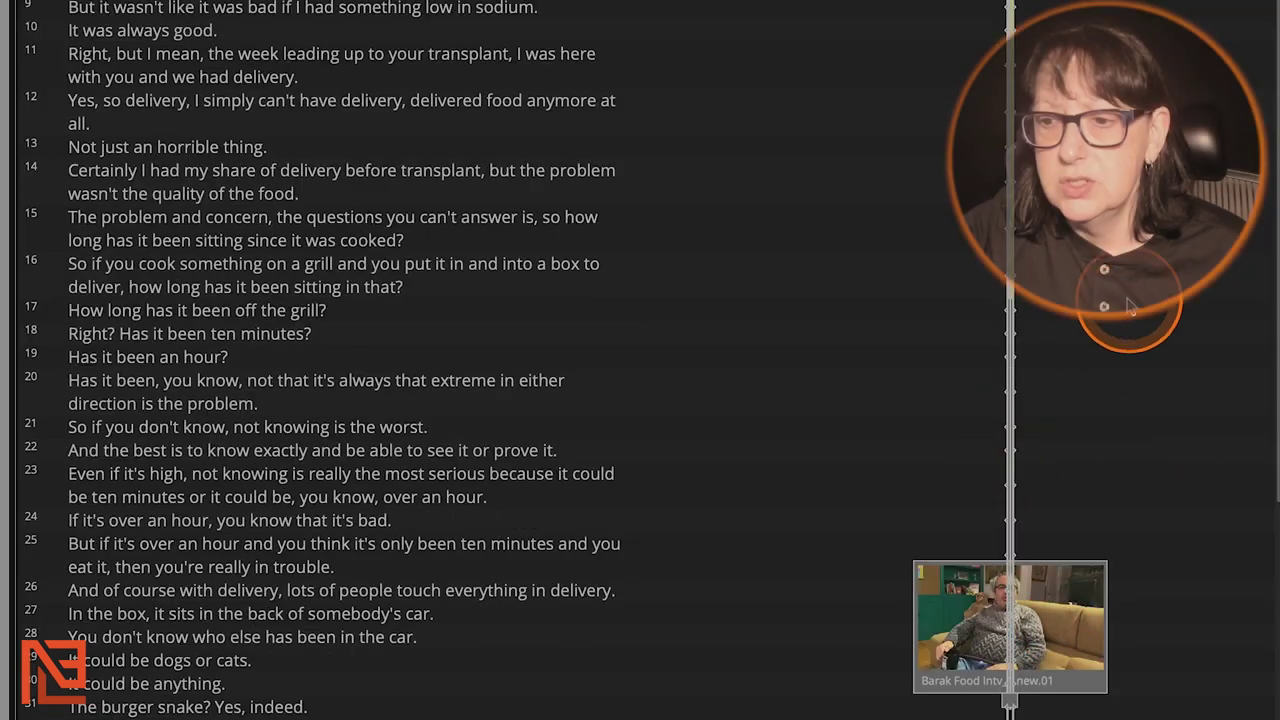
pyautogui.scroll(-5, 1130, 305)
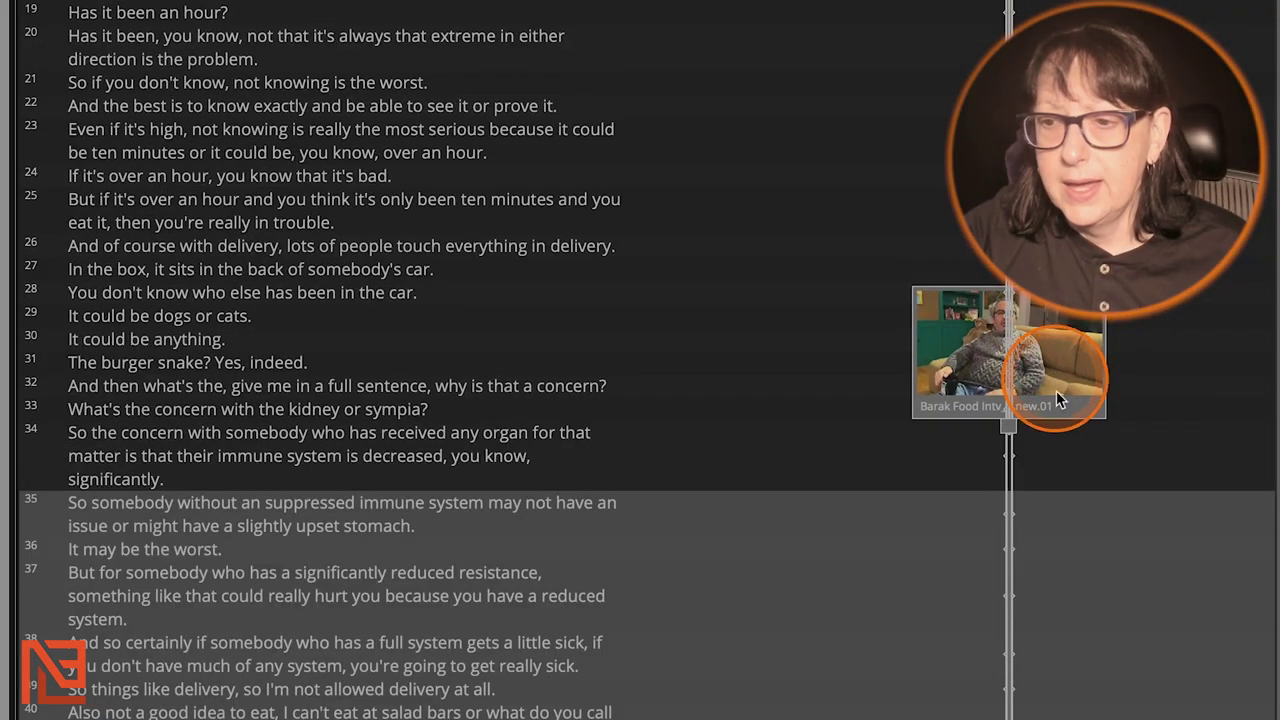
pyautogui.click(1108, 538)
pyautogui.moveTo(1007, 465); pyautogui.dragTo(320, 645)
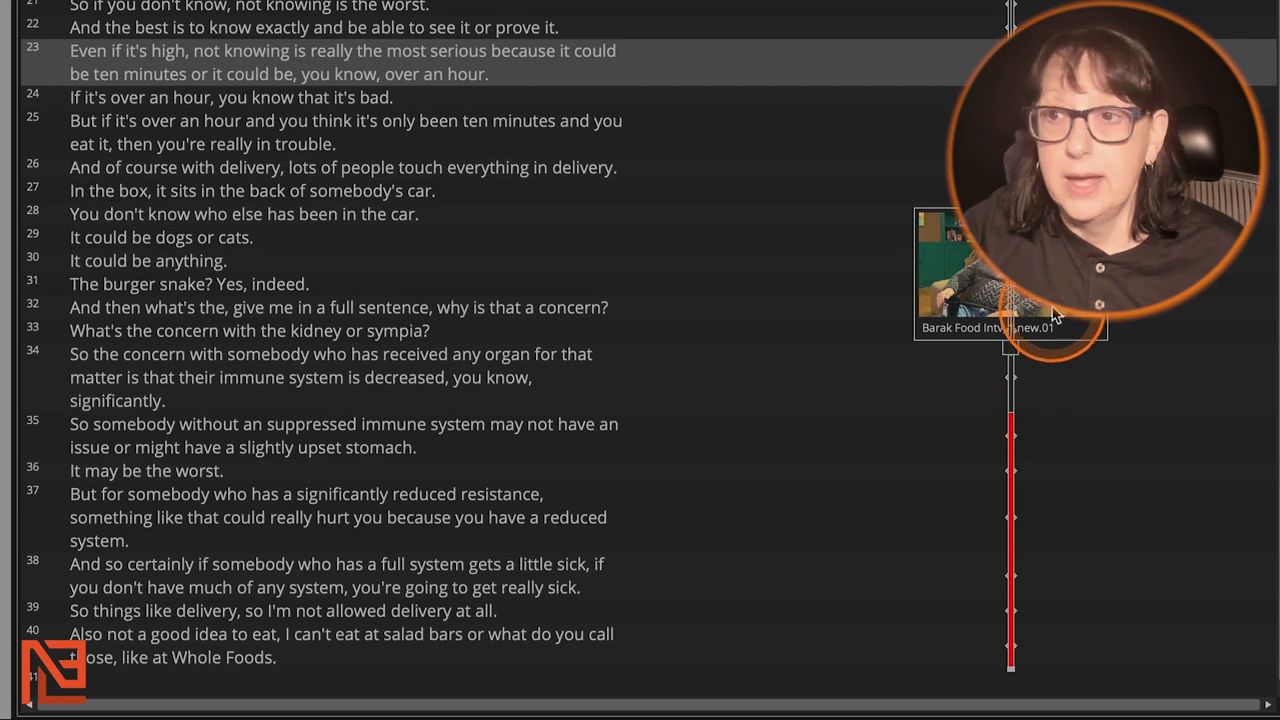
# - Review the coloured passages from the end of the script back to its start and select the interview take
pyautogui.scroll(5, 1019, 217)
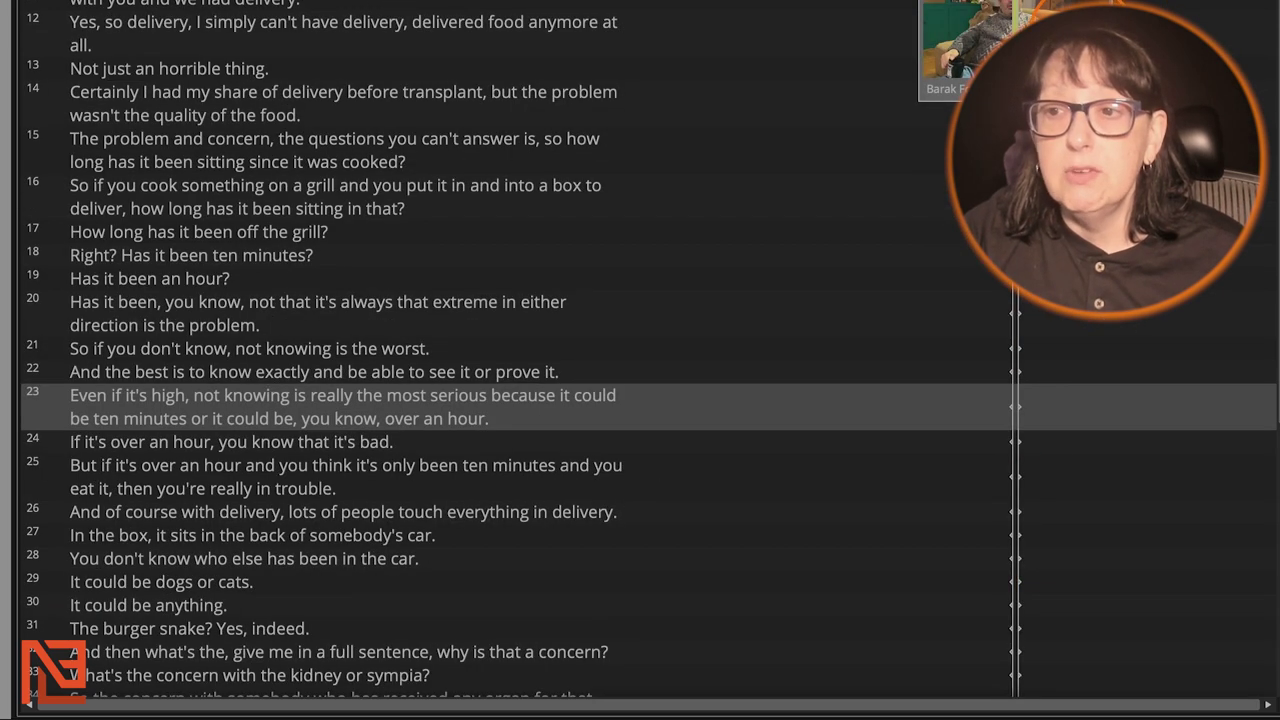
pyautogui.scroll(5, 649, 349)
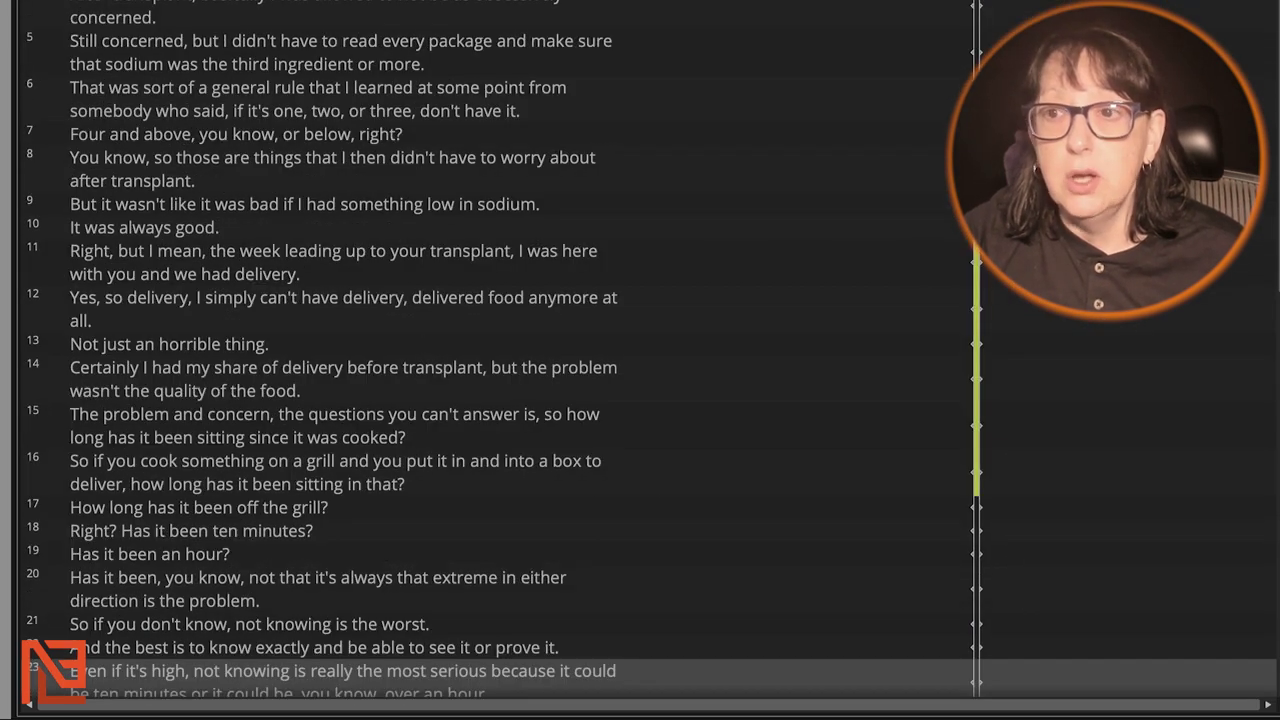
pyautogui.scroll(-5, 640, 350)
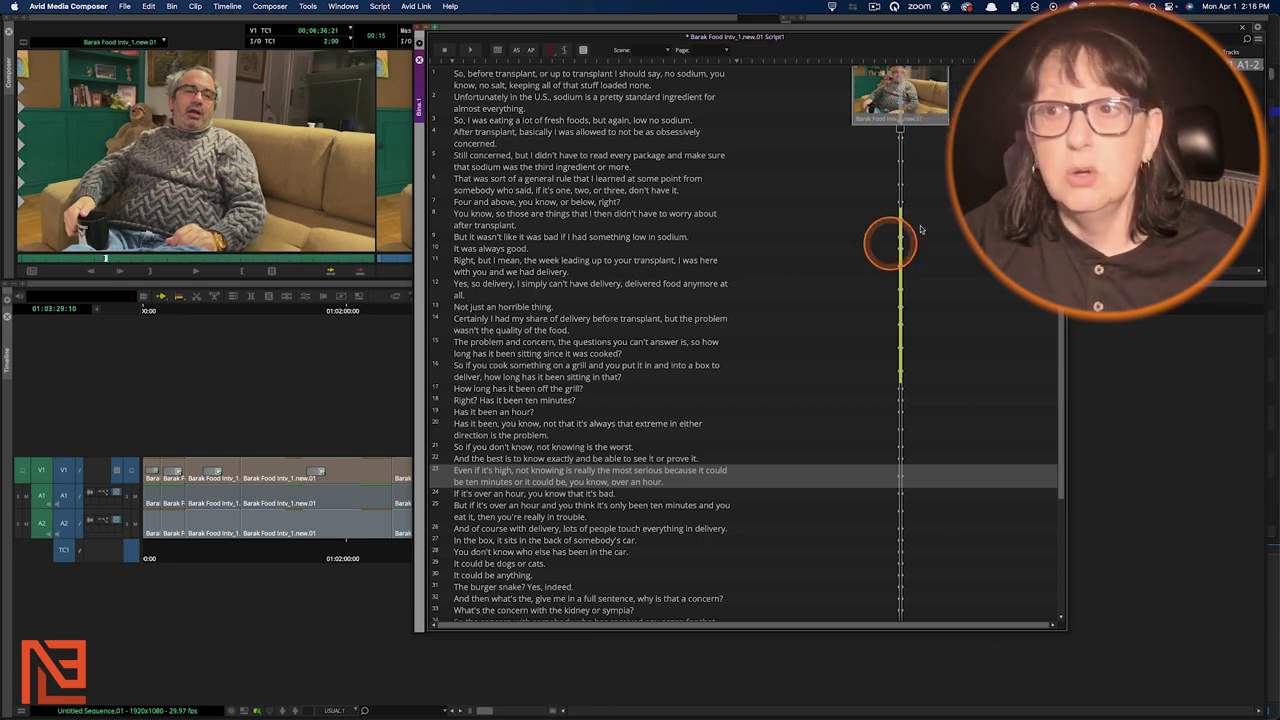
pyautogui.click(924, 121)
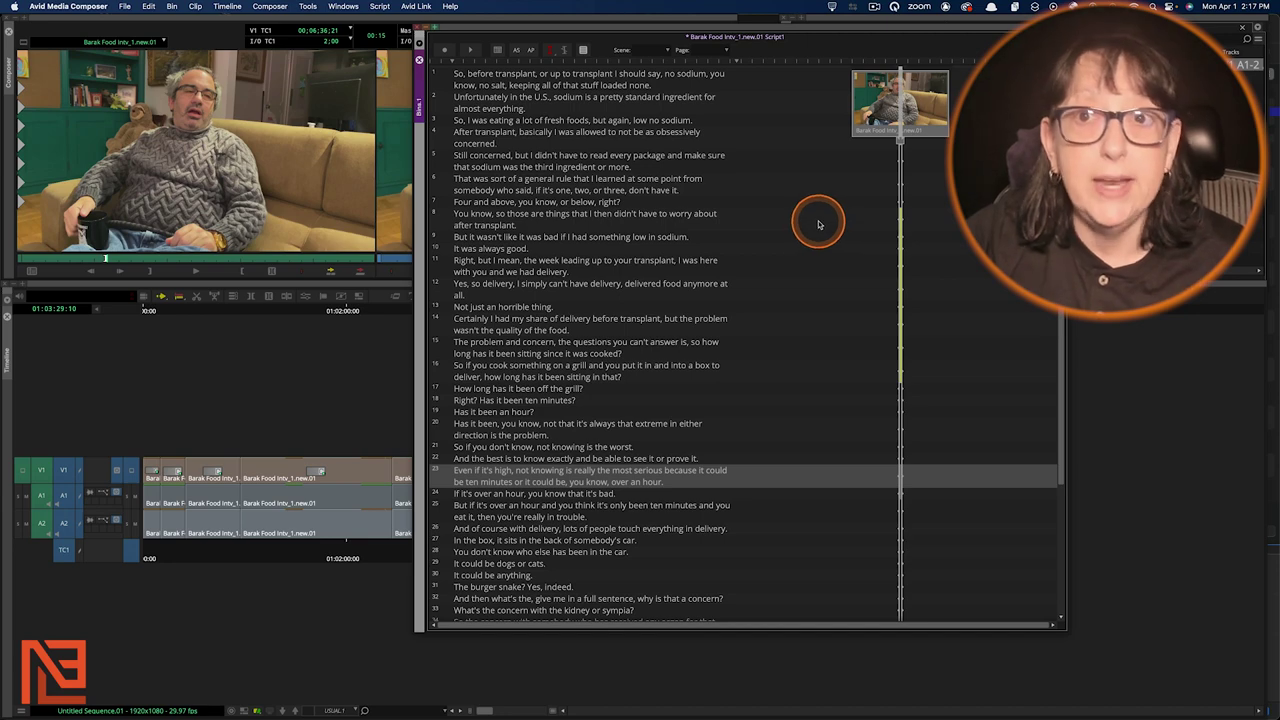
# - In script line 15, replace the word "questions" with "suggestions", leave text editing and save the script
pyautogui.click(511, 344)
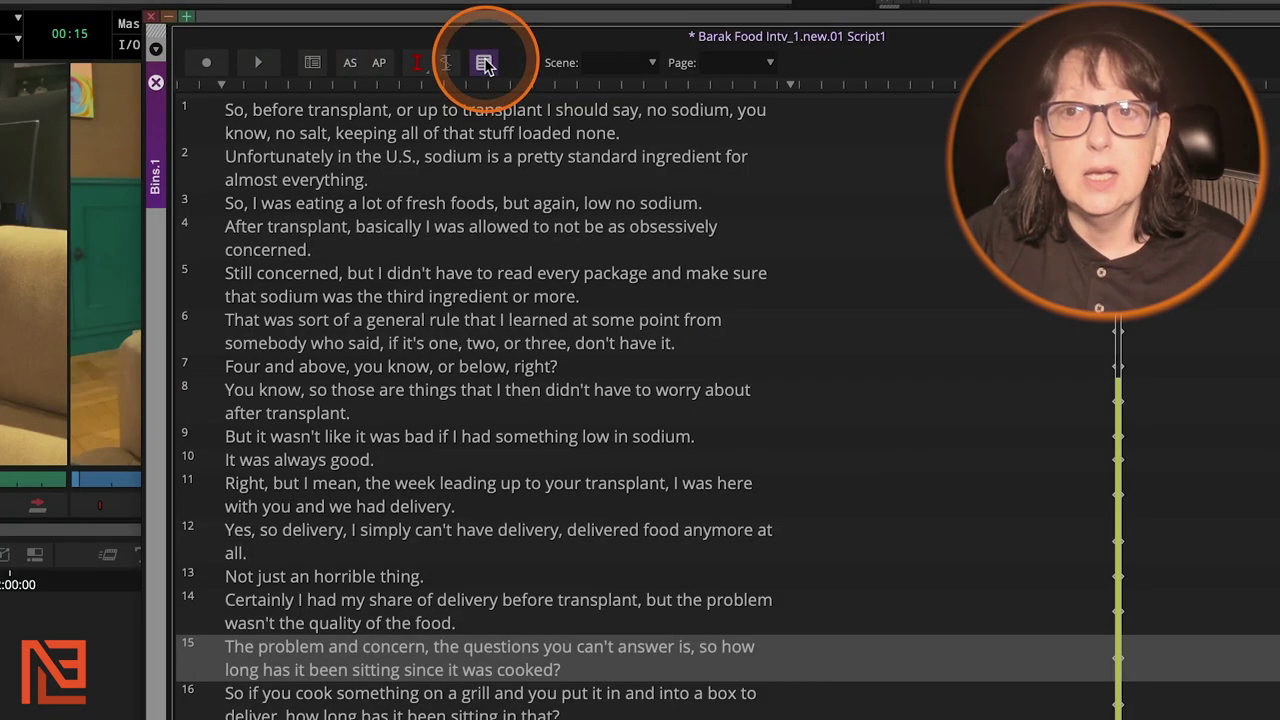
pyautogui.click(583, 49)
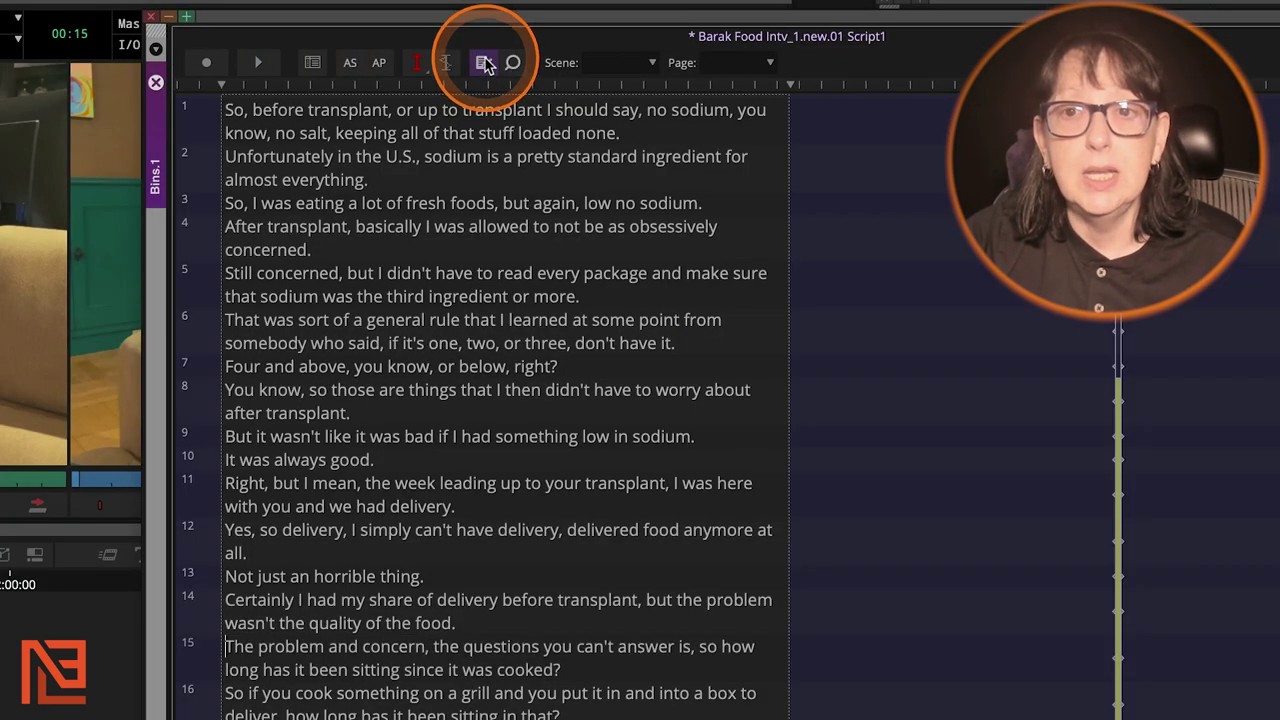
pyautogui.click(226, 648)
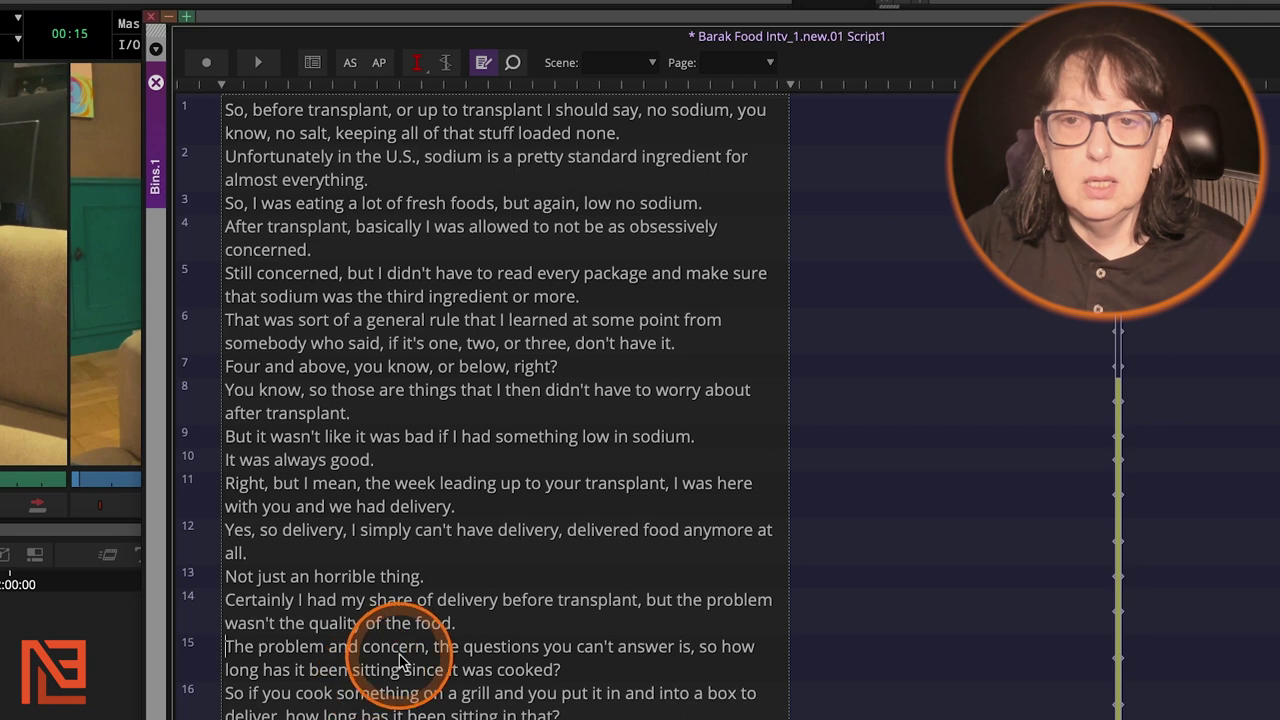
pyautogui.doubleClick(508, 648)
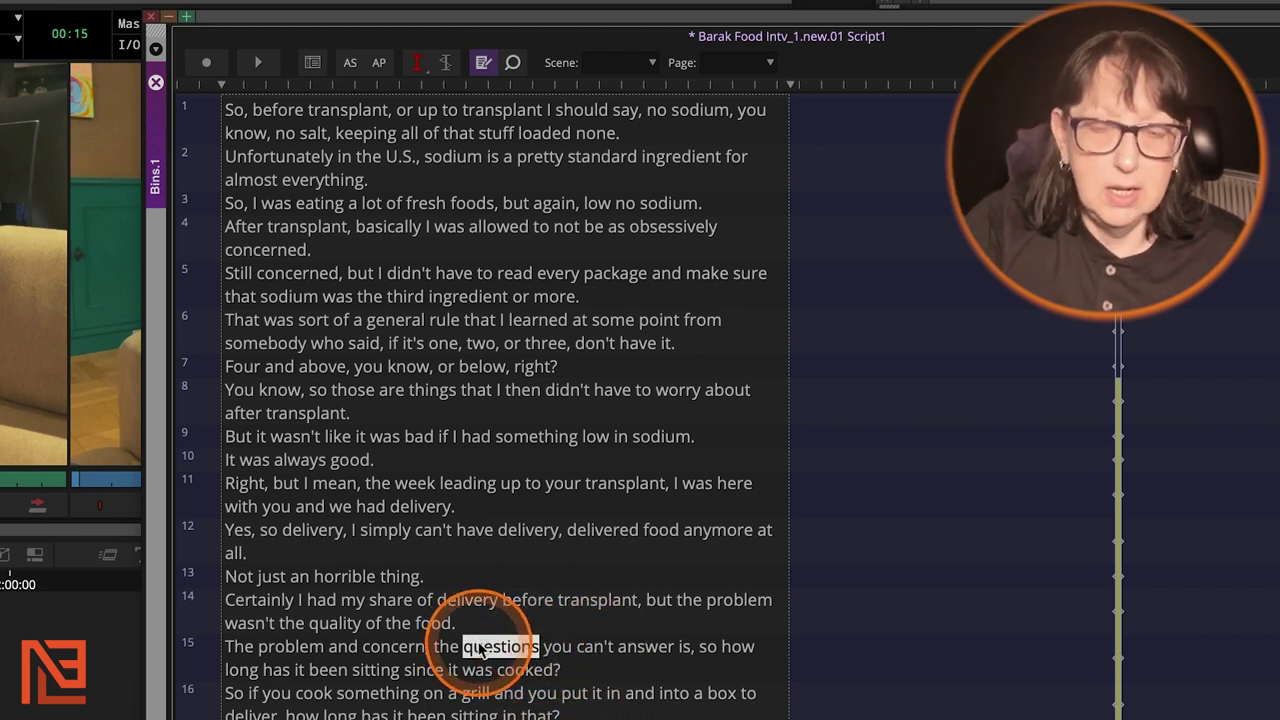
pyautogui.write('suggestion')
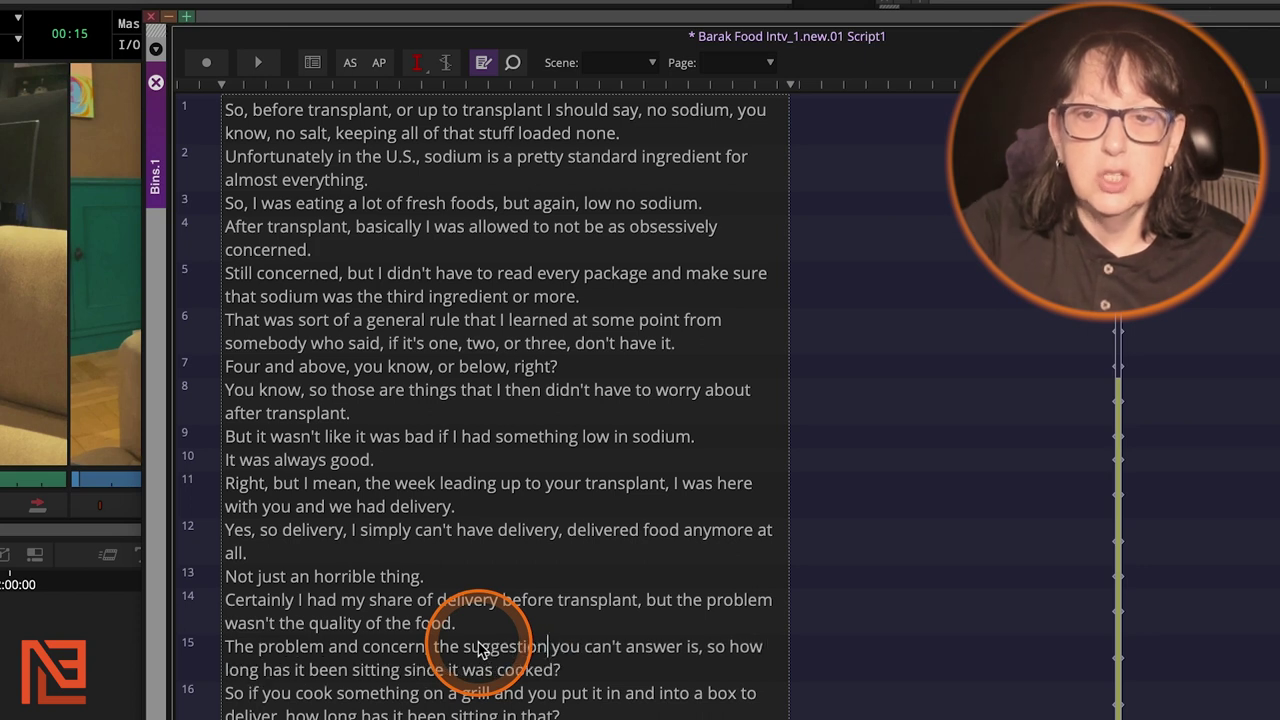
pyautogui.write('s')
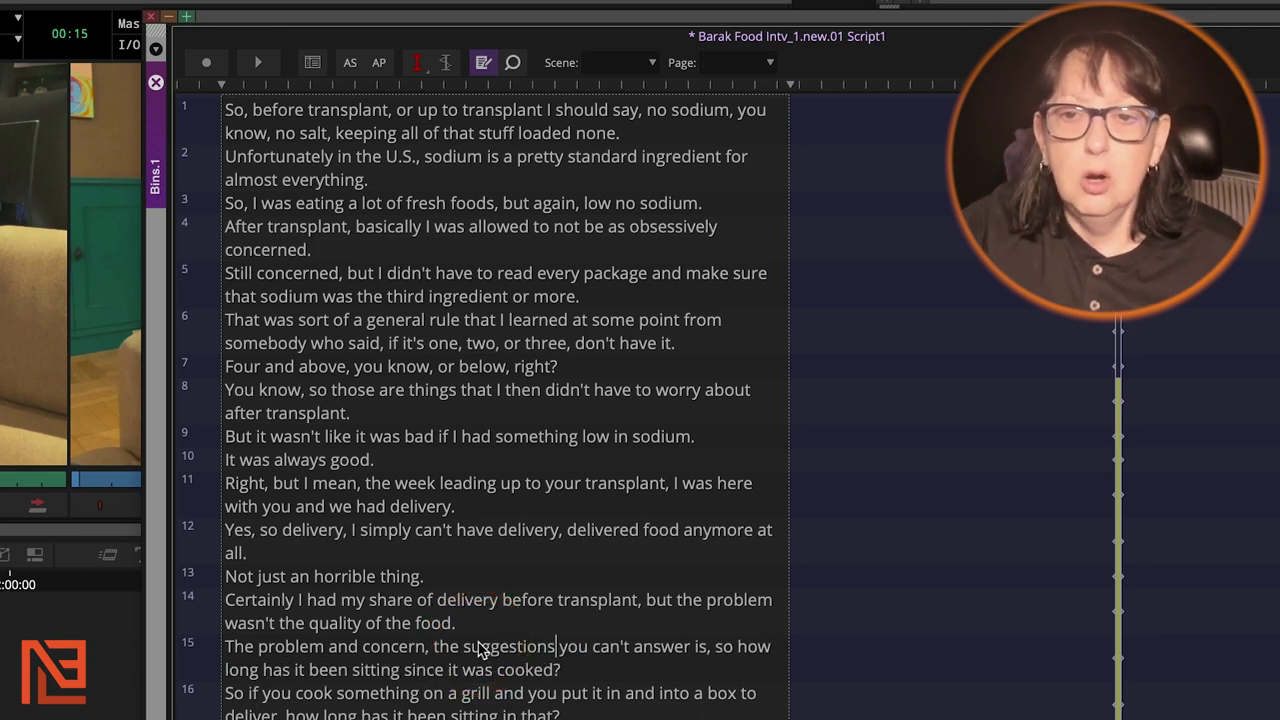
pyautogui.click(484, 61)
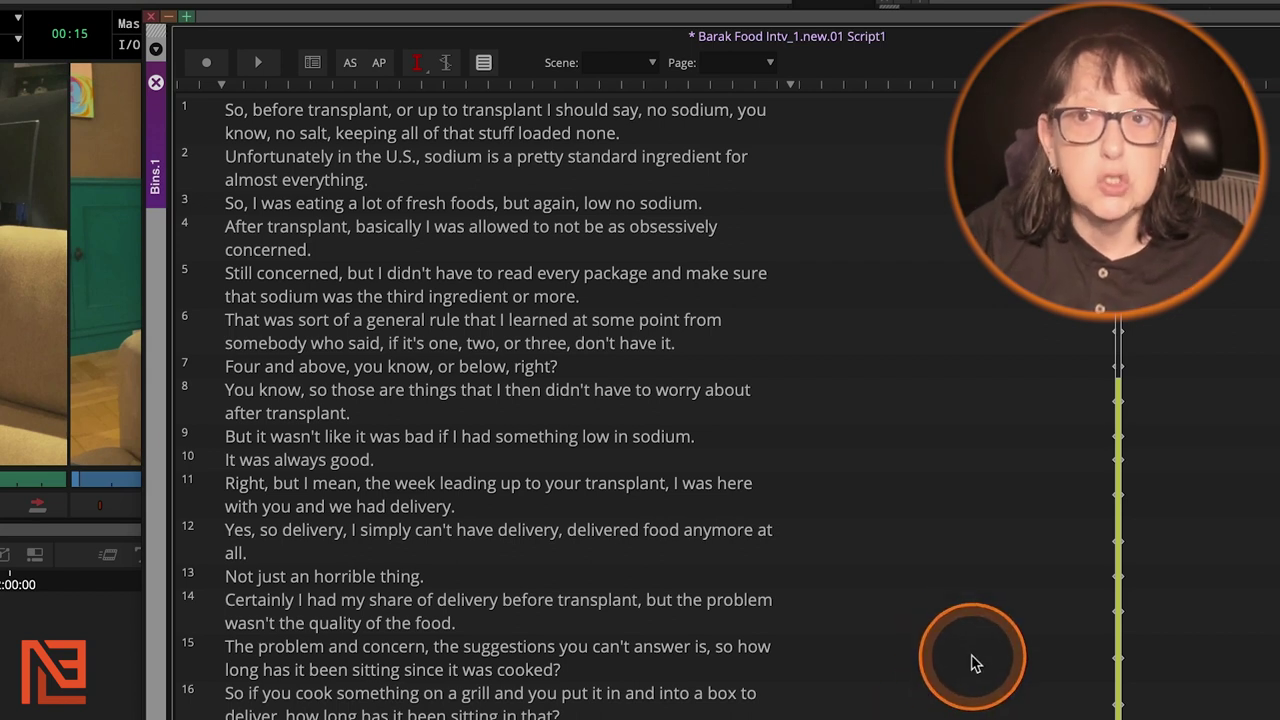
pyautogui.hotkey('ctrl', 's')
pyautogui.scroll(-5, 892, 690)
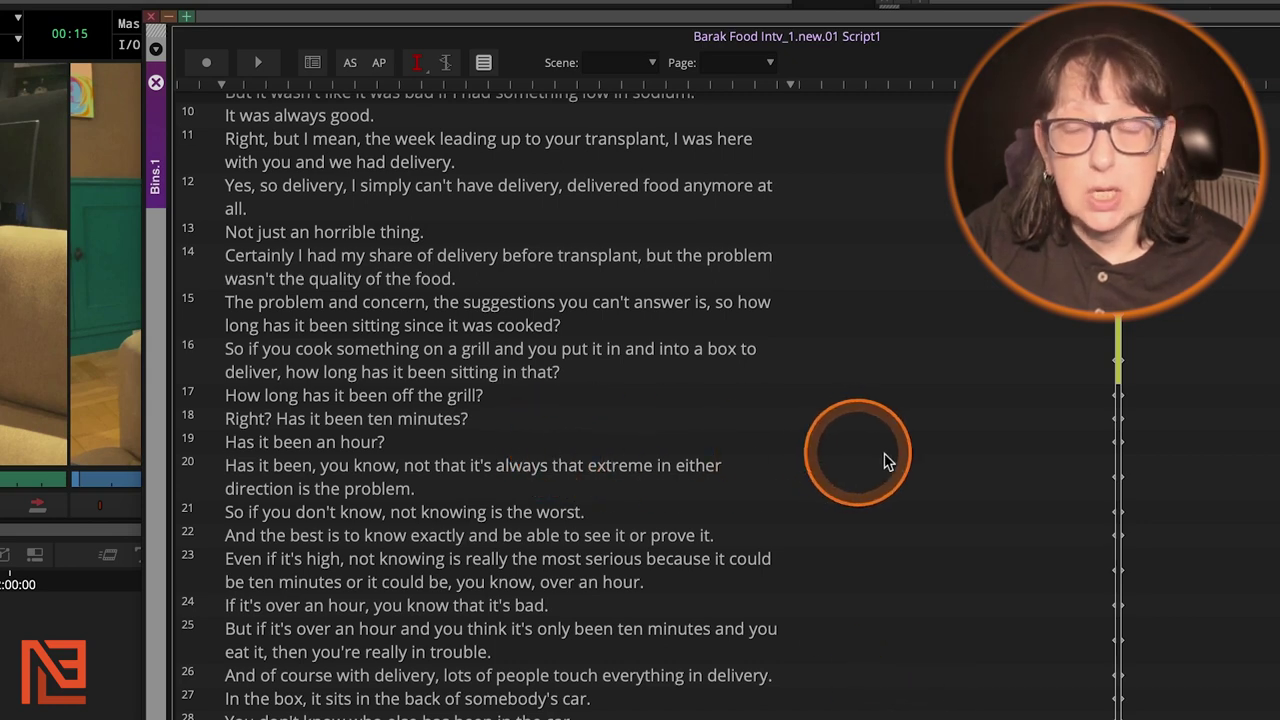
pyautogui.scroll(5, 1215, 697)
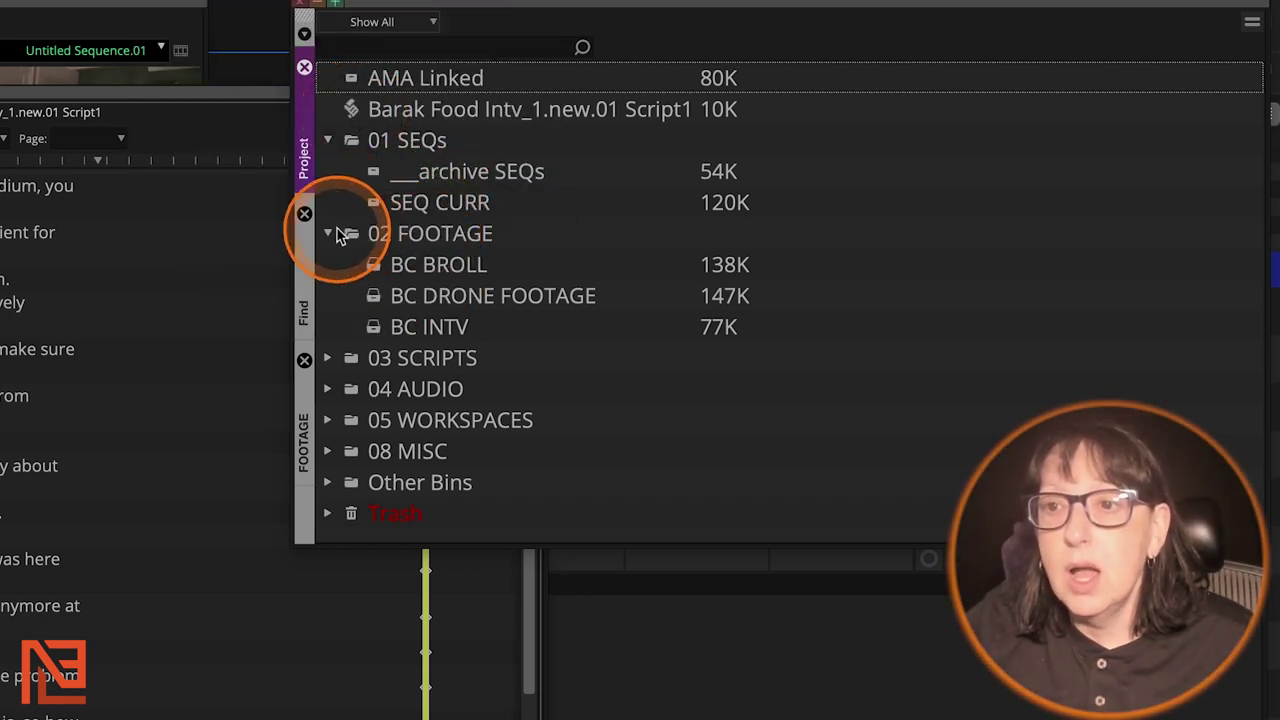
# - Collapse the 02 FOOTAGE and 01 SEQs folders and create a new project folder named SCRIPTS
pyautogui.click(328, 233)
pyautogui.click(329, 140)
pyautogui.rightClick(390, 422)
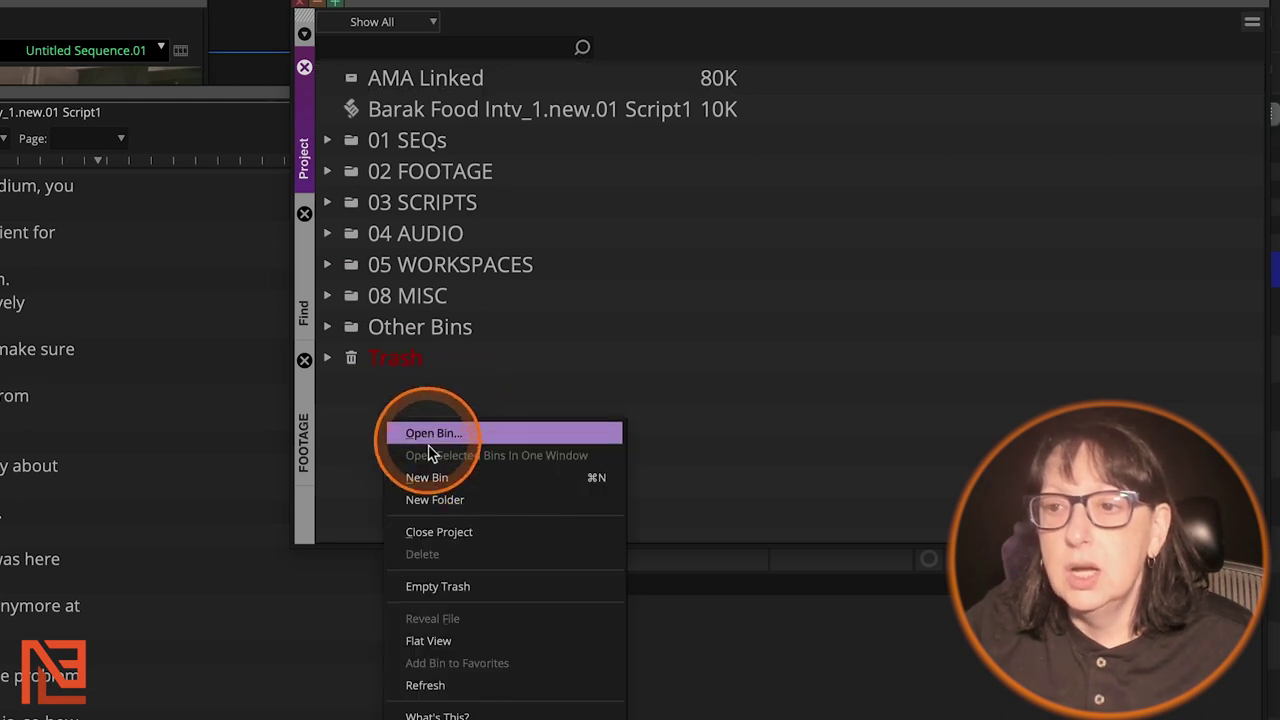
pyautogui.click(412, 499)
pyautogui.write('SCRIPTS')
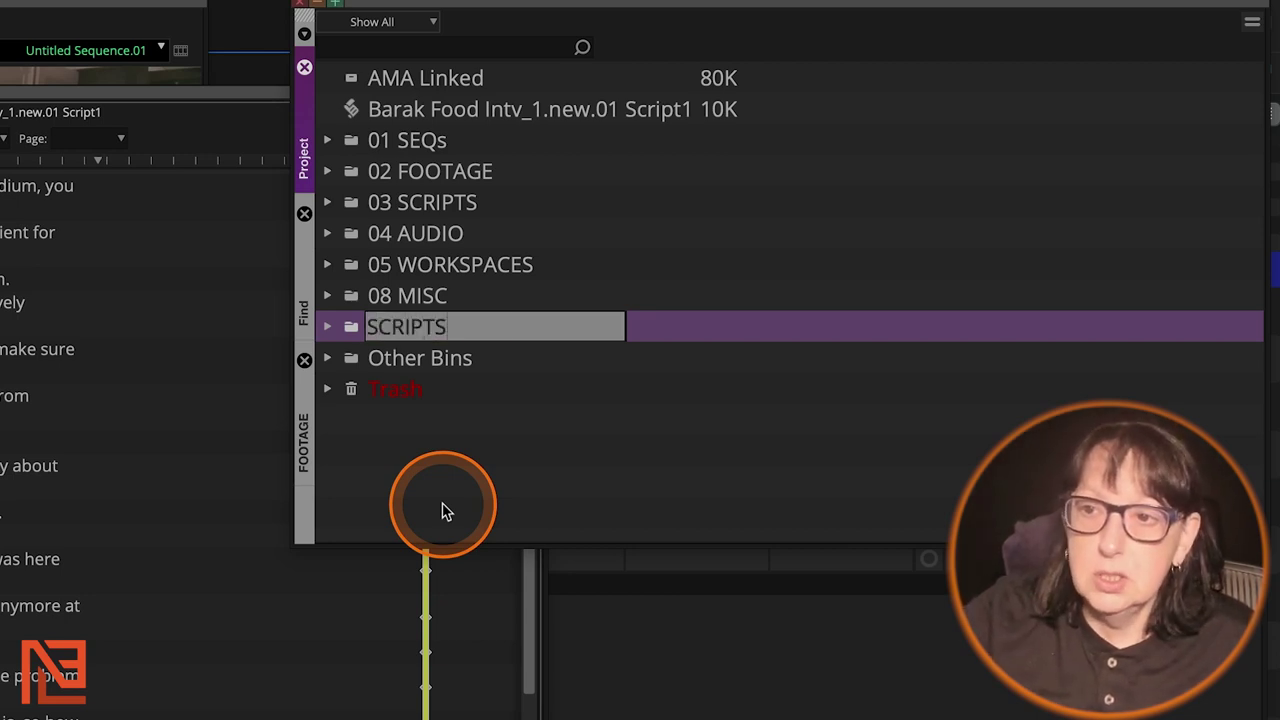
pyautogui.click(445, 511)
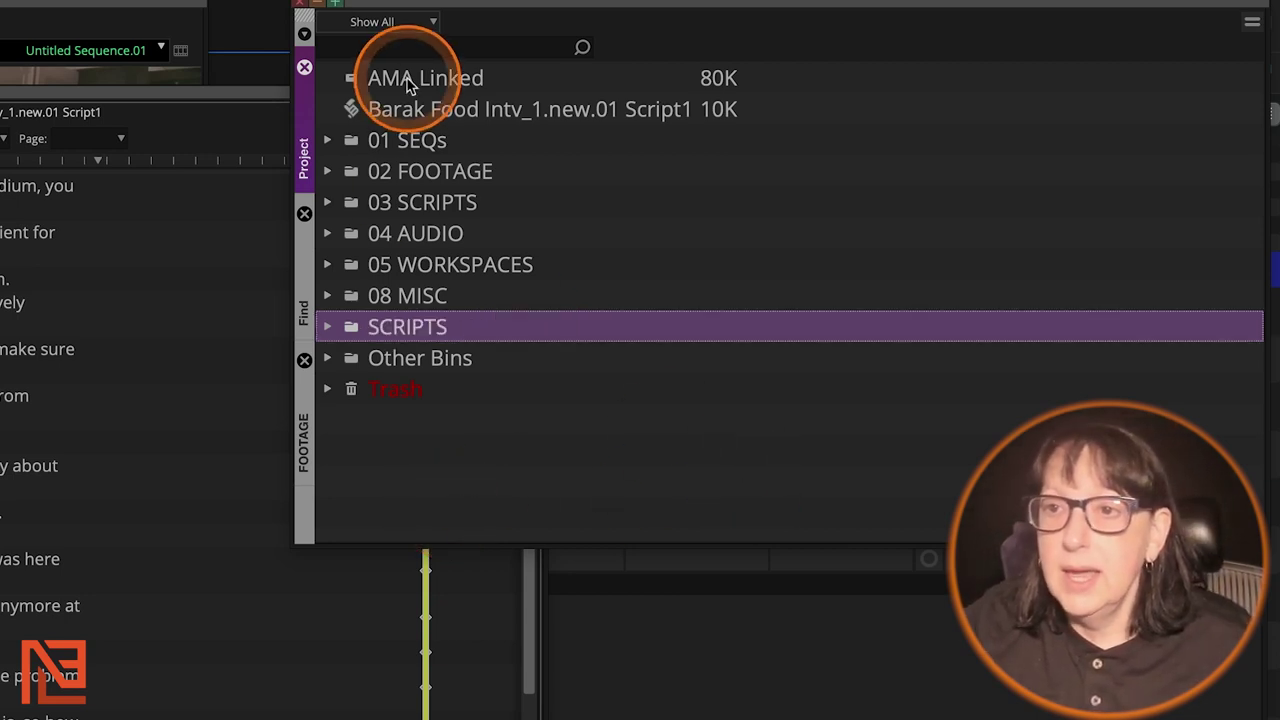
# - Move the Barak Food Intv_1.new.01 Script1 script into the new SCRIPTS folder and show the folder's contents
pyautogui.click(352, 110)
pyautogui.moveTo(352, 112); pyautogui.dragTo(396, 326)
pyautogui.click(330, 297)
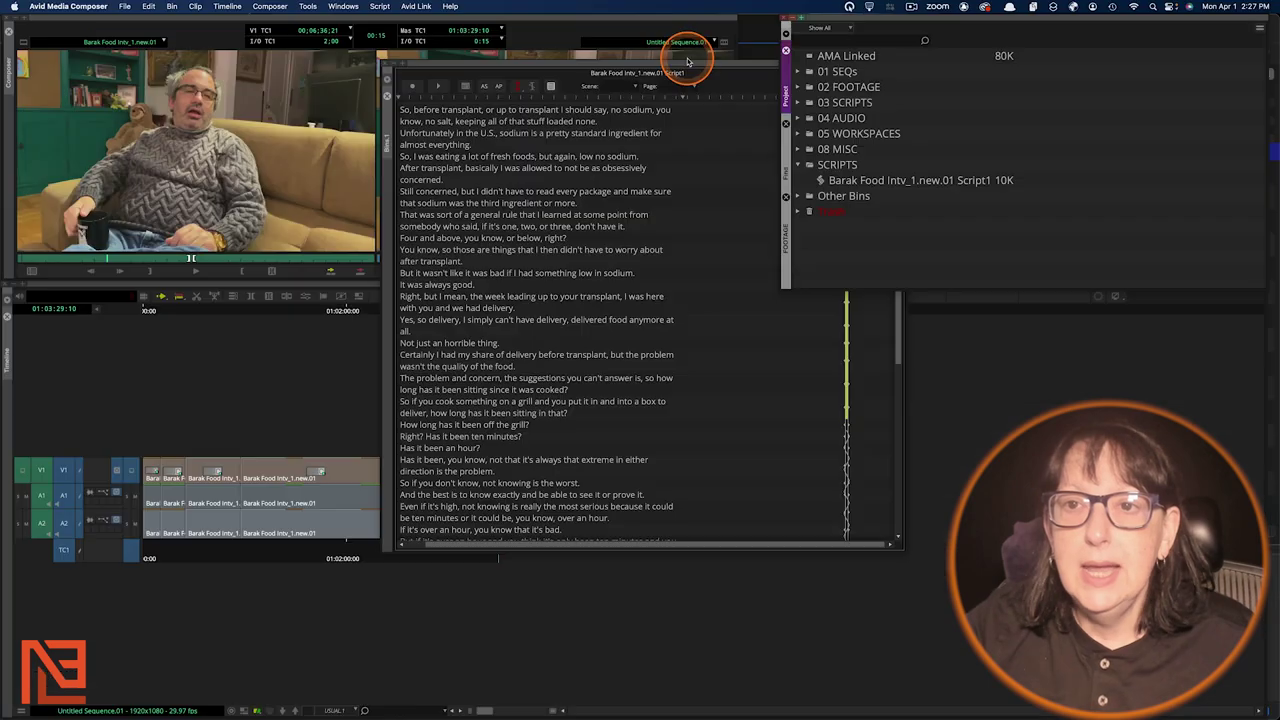
# - Bring the script window forward, detach the Find tool into its own window and arrange the two side by side
pyautogui.click(110, 112)
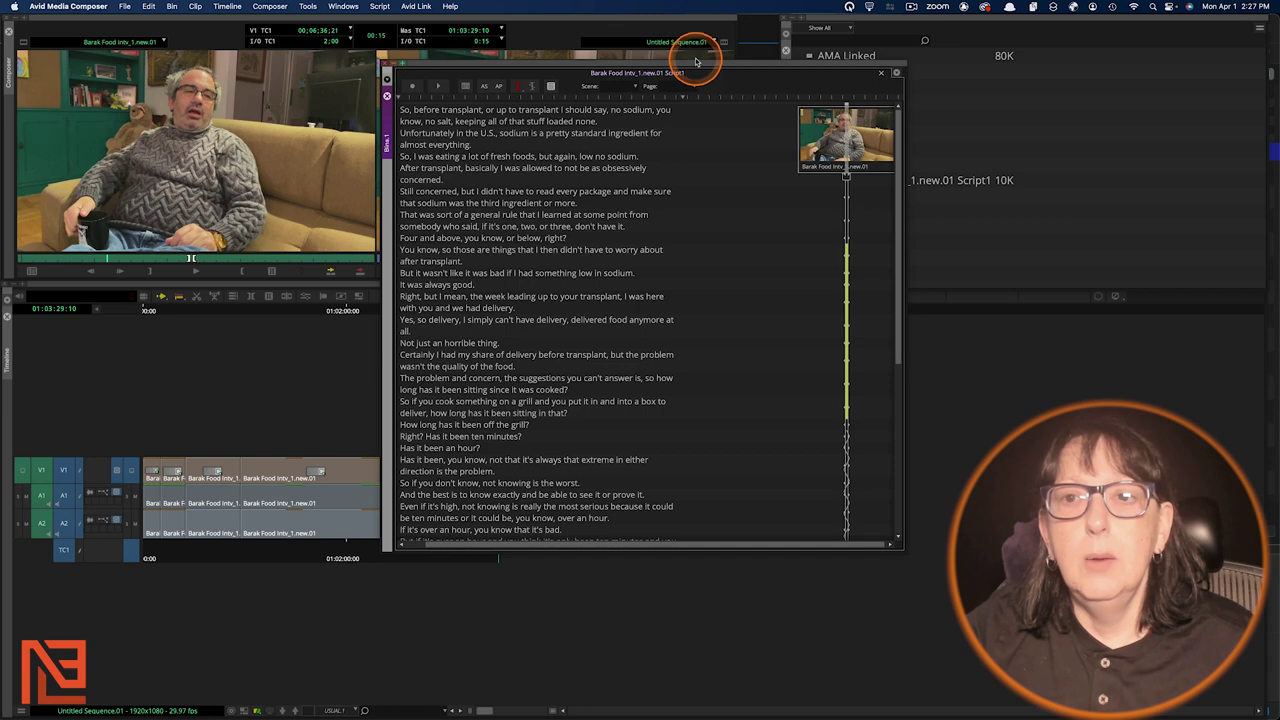
pyautogui.moveTo(702, 68); pyautogui.dragTo(553, 27)
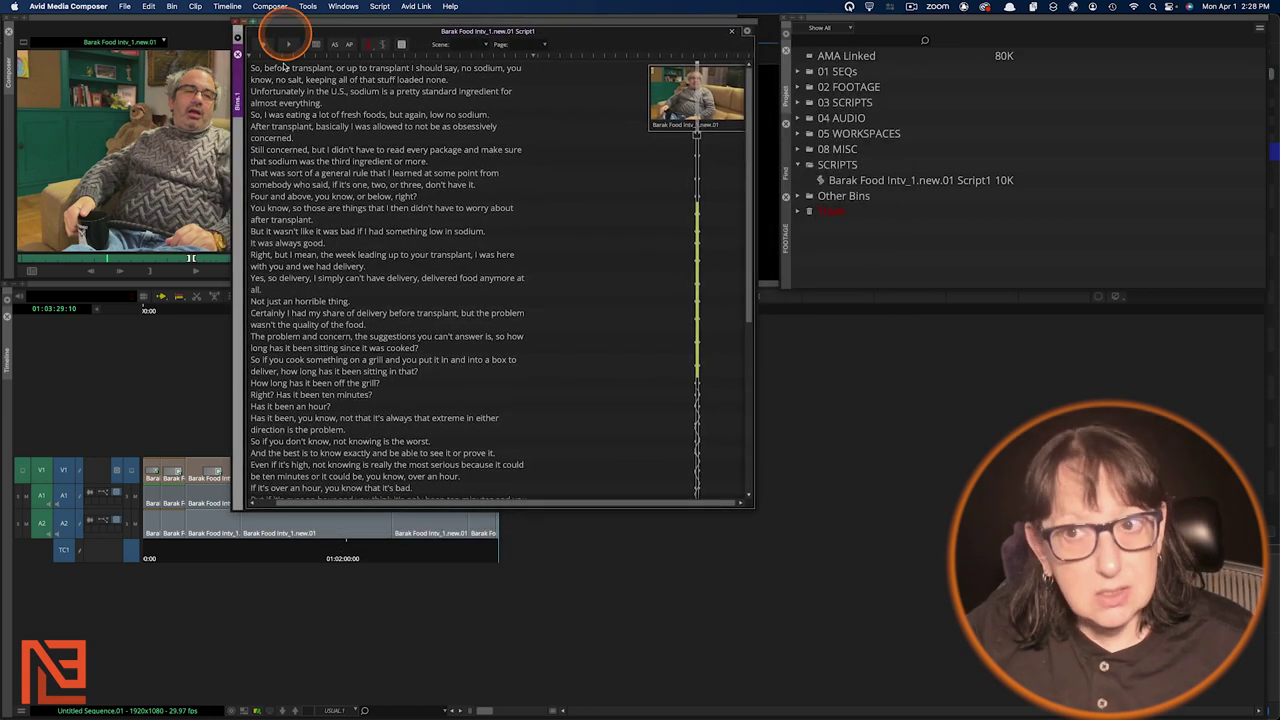
pyautogui.click(787, 165)
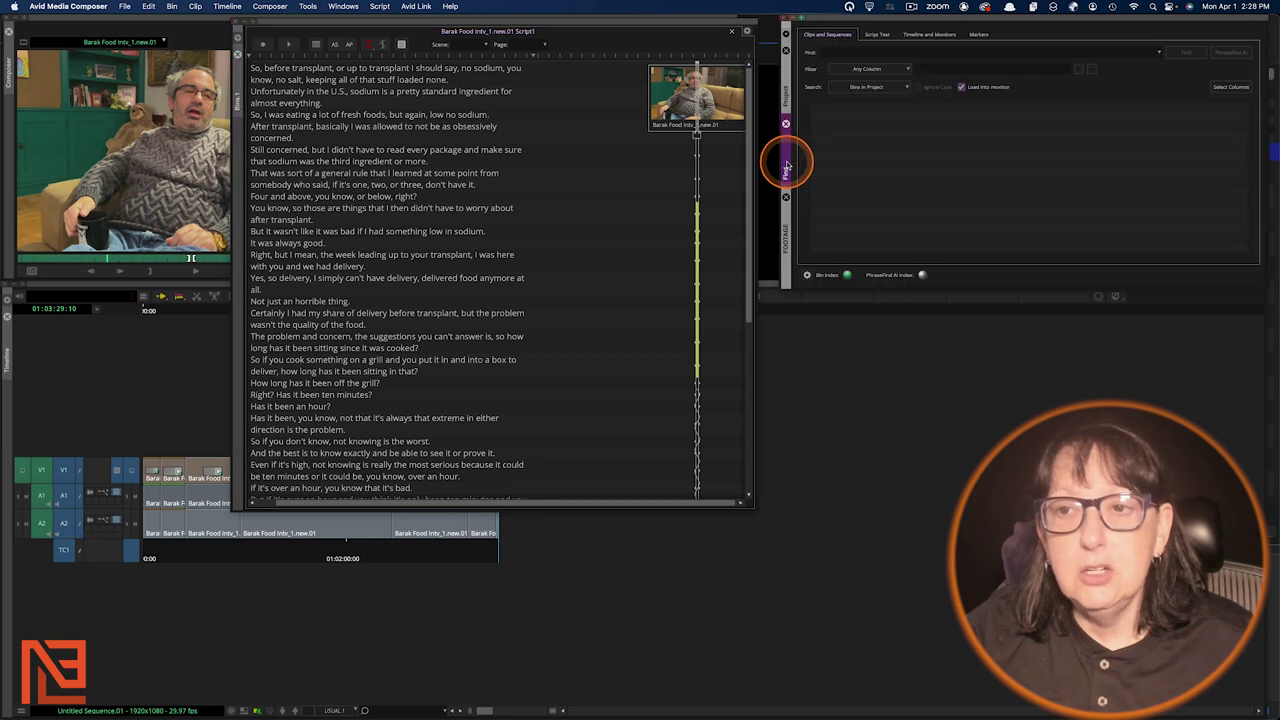
pyautogui.moveTo(940, 170); pyautogui.dragTo(834, 48)
pyautogui.moveTo(560, 23); pyautogui.dragTo(447, 12)
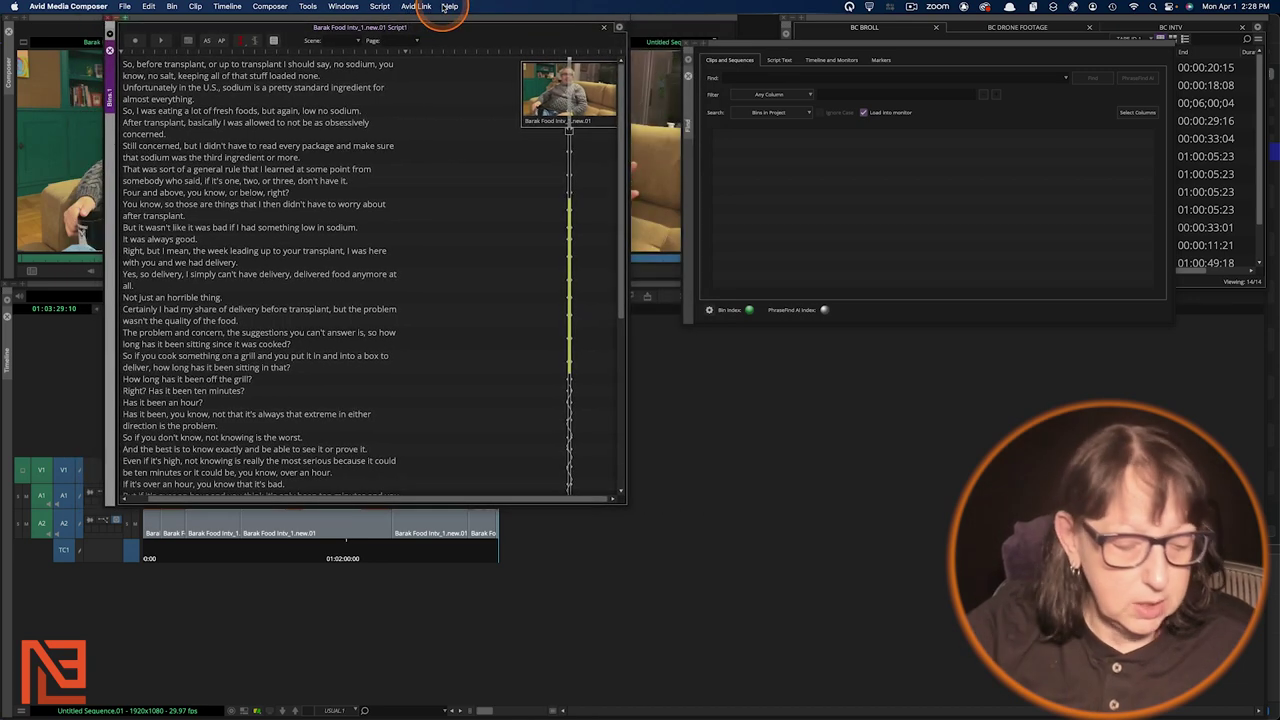
pyautogui.moveTo(730, 48); pyautogui.dragTo(678, 68)
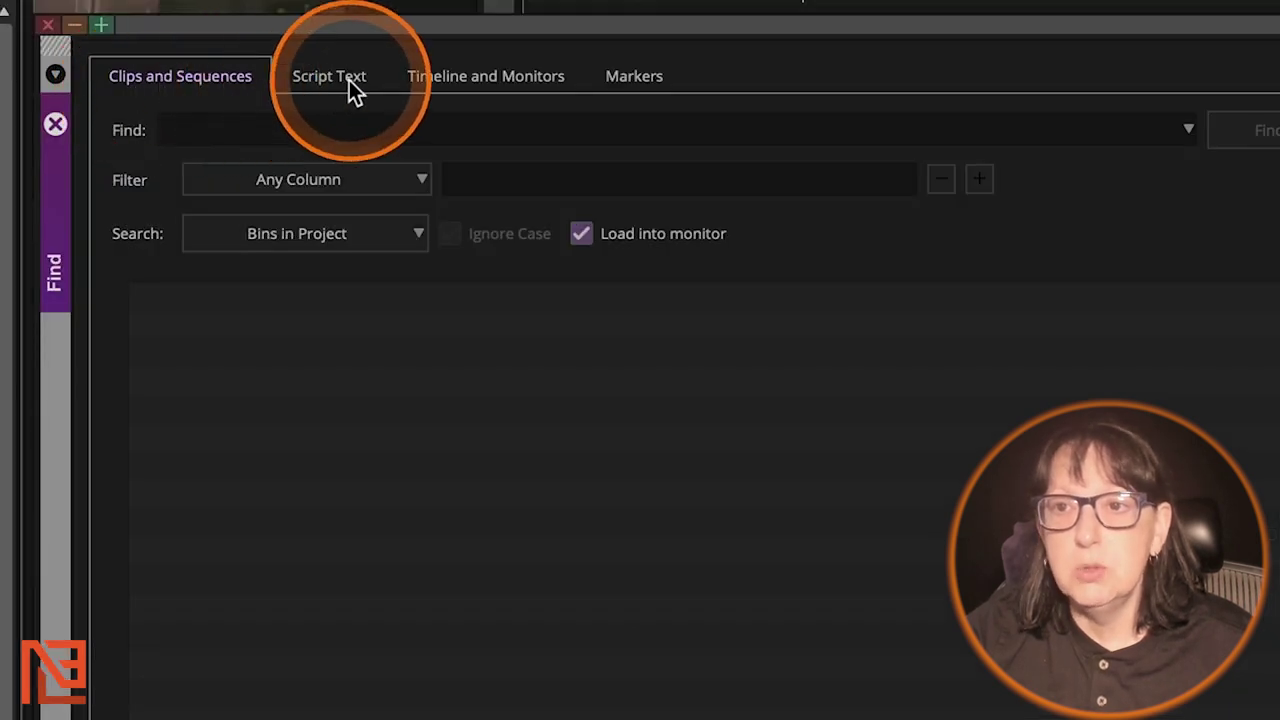
# - Search the text of the current script for the word "food"
pyautogui.click(336, 77)
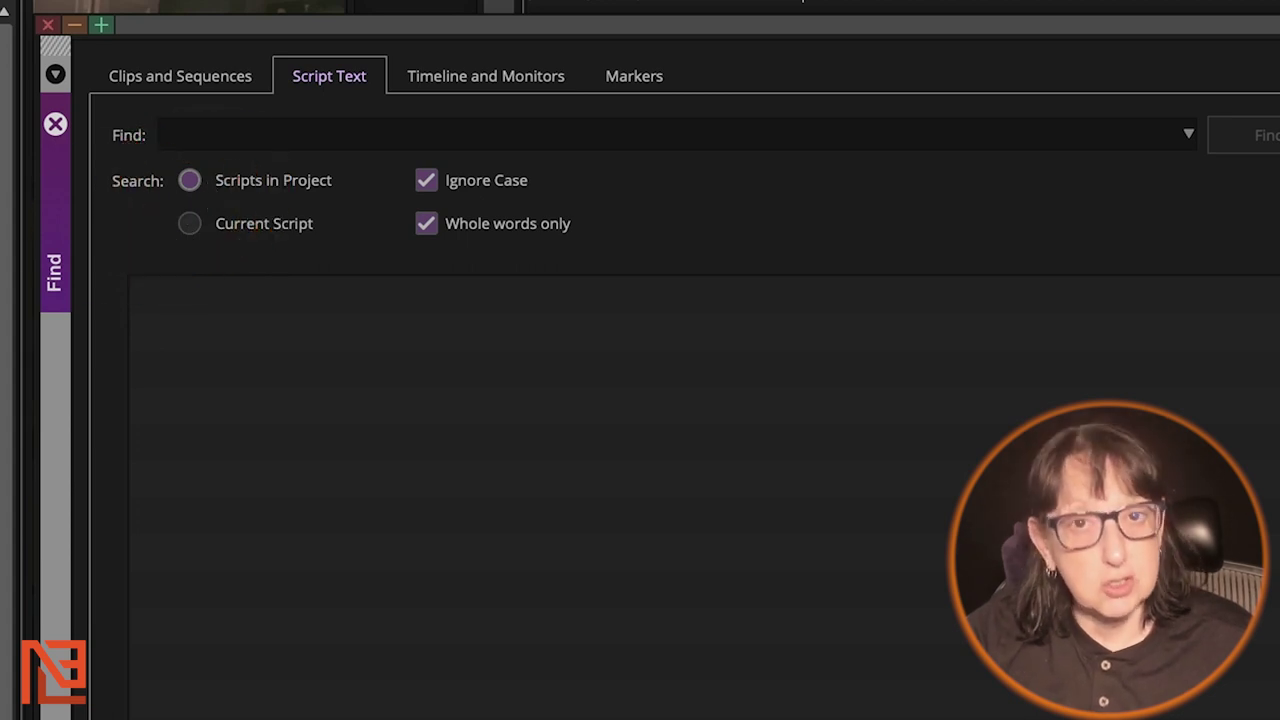
pyautogui.click(189, 223)
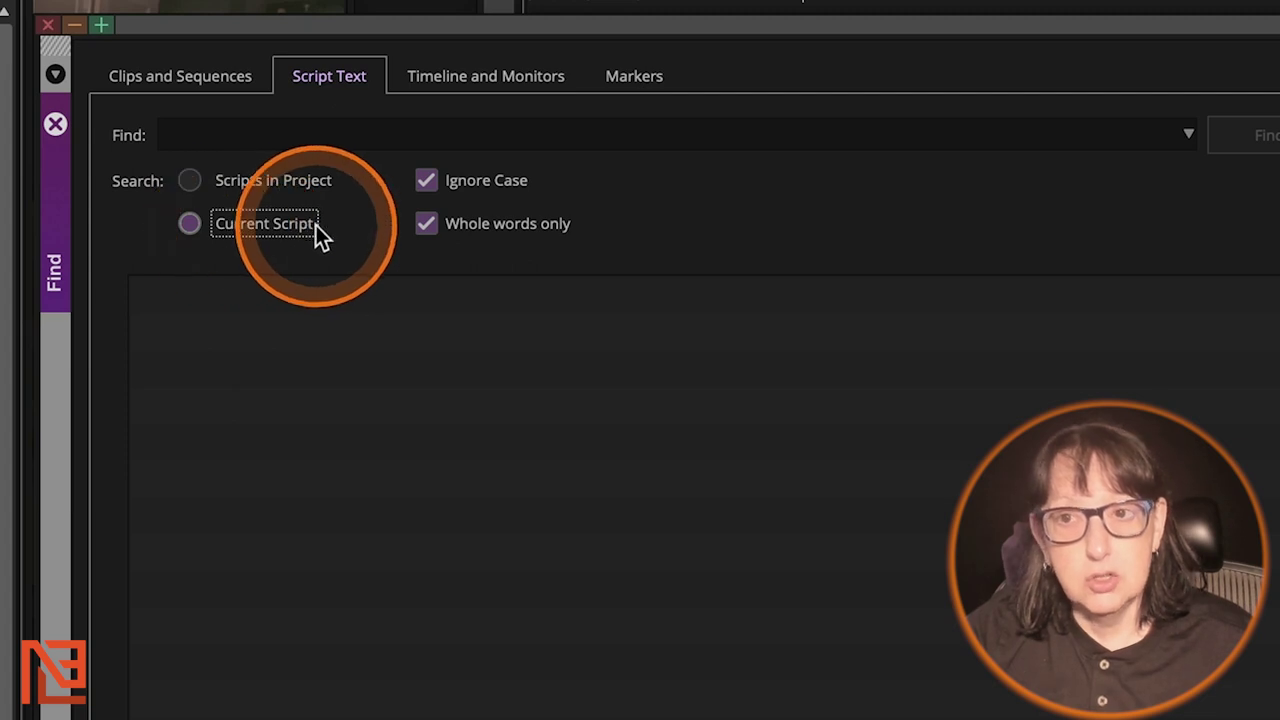
pyautogui.click(189, 181)
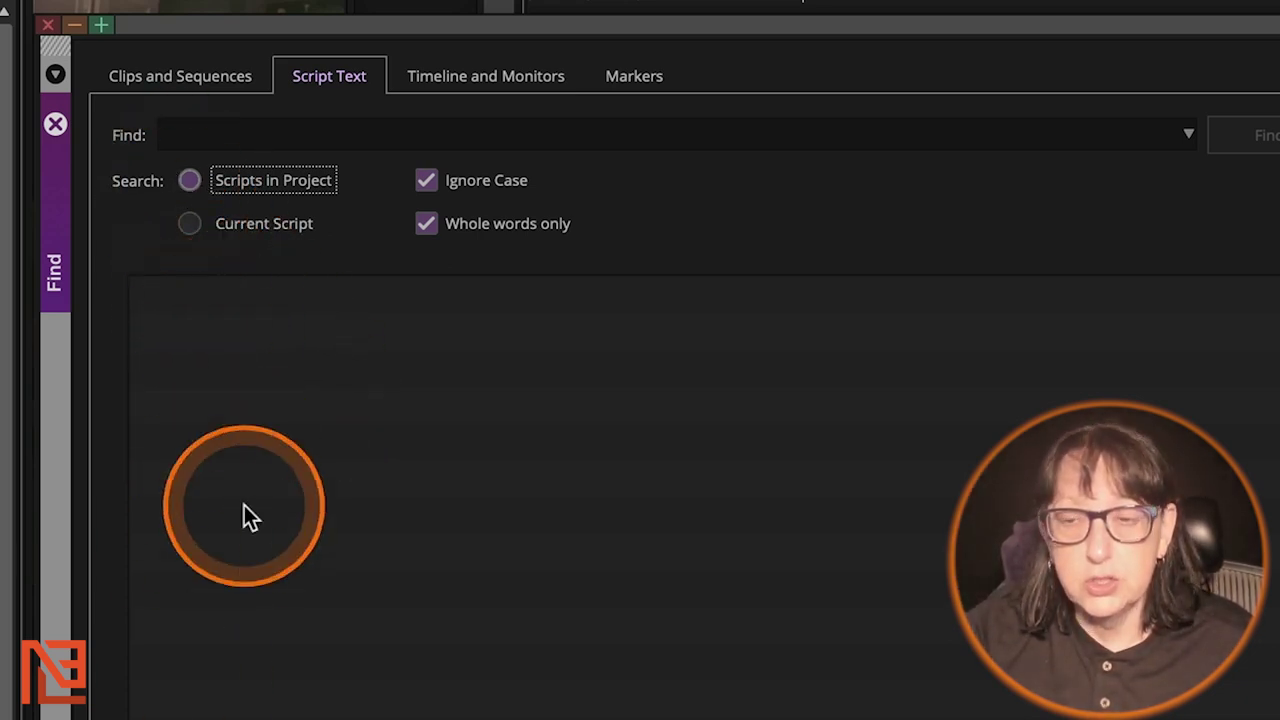
pyautogui.click(190, 224)
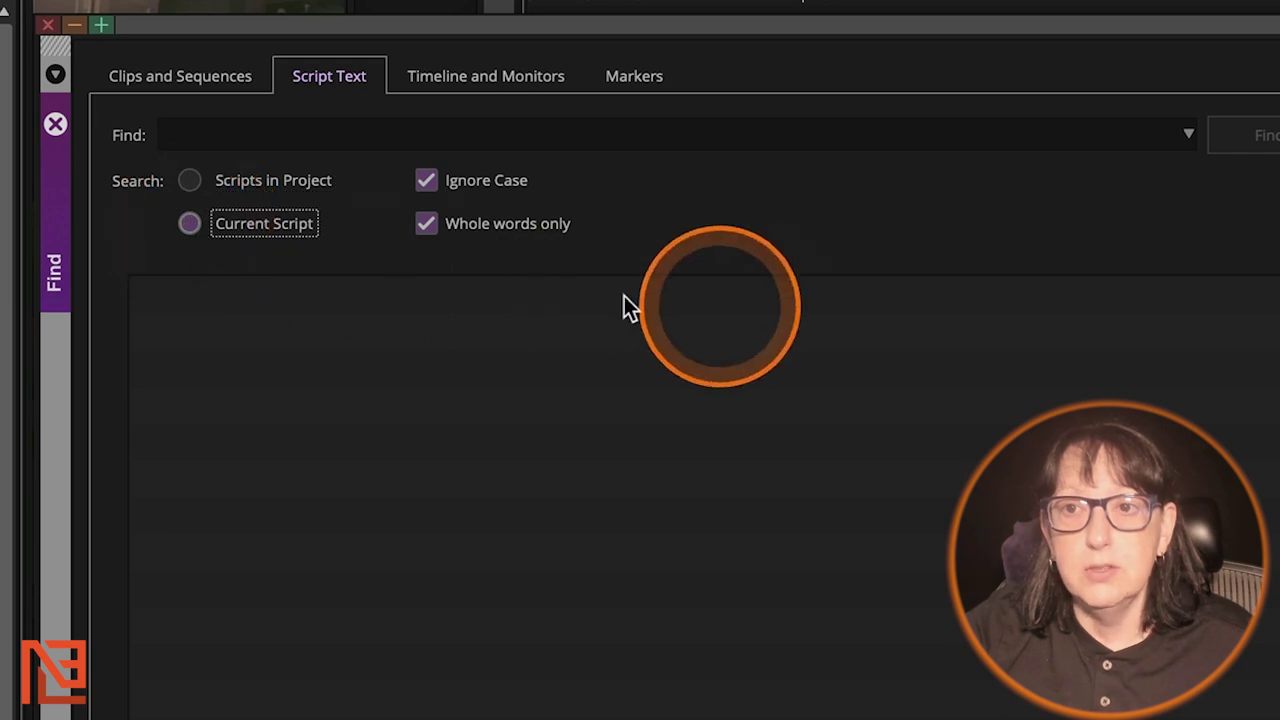
pyautogui.click(316, 124)
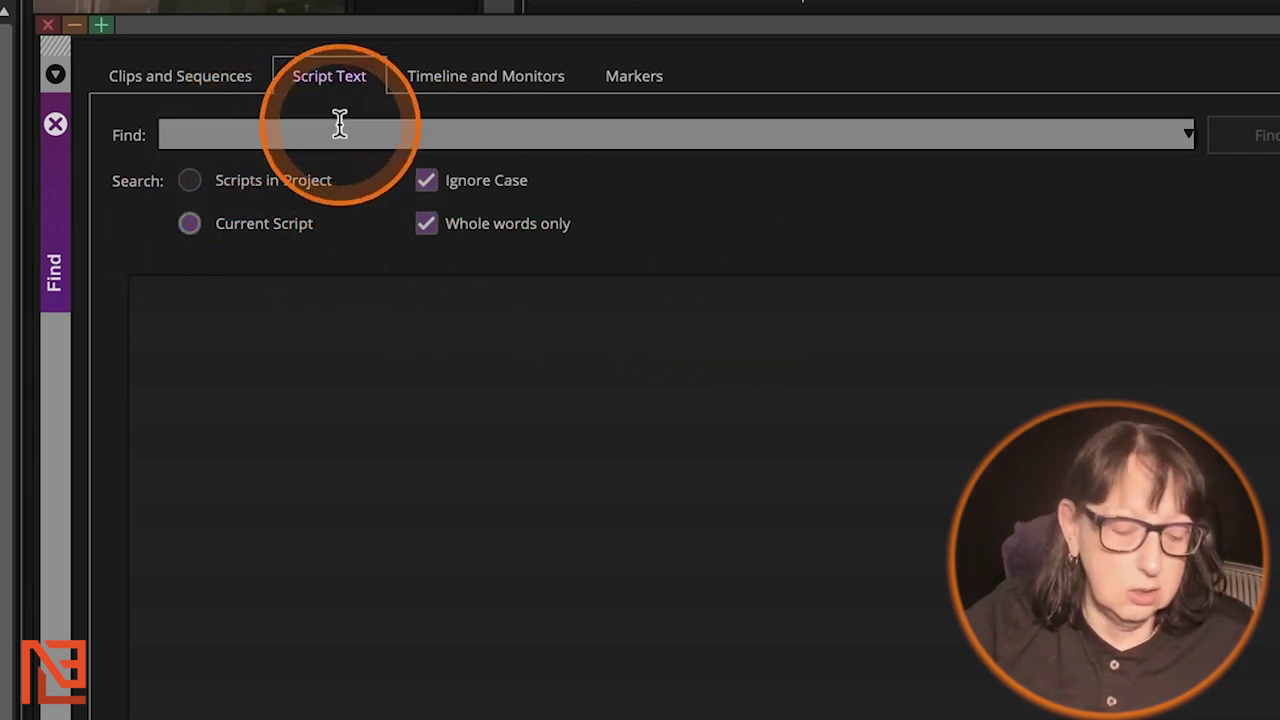
pyautogui.write('food')
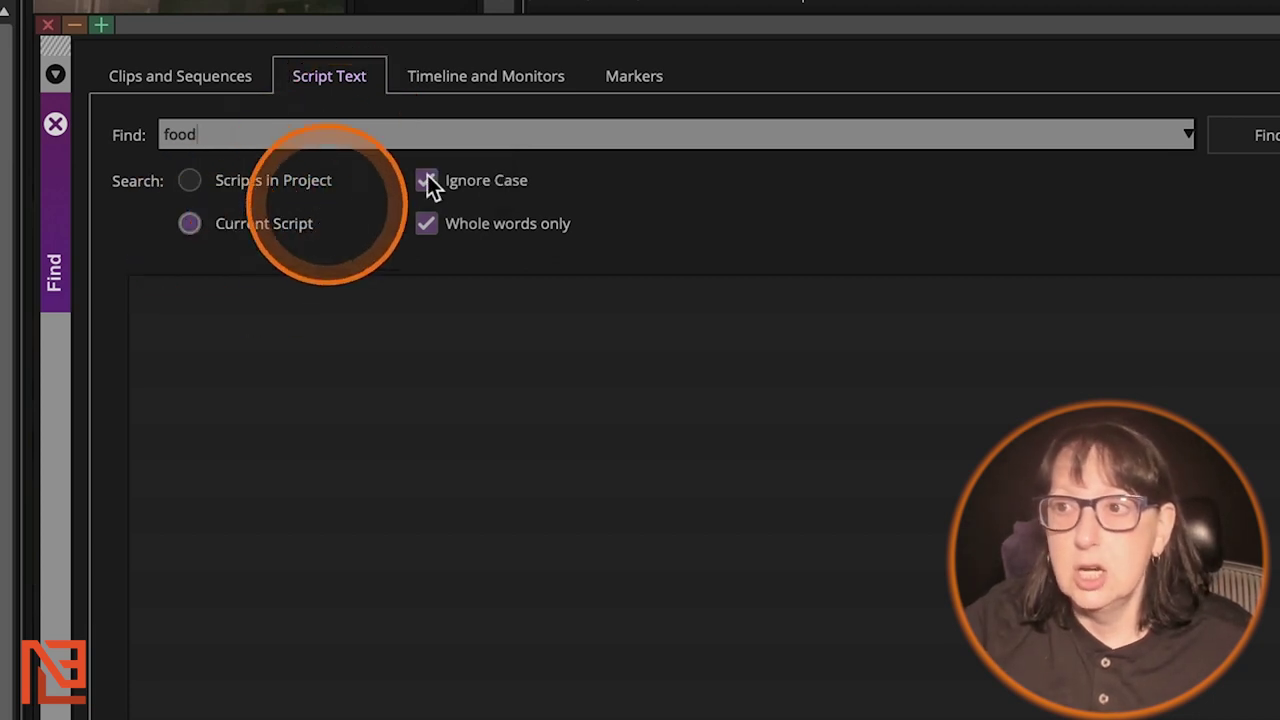
pyautogui.click(1262, 135)
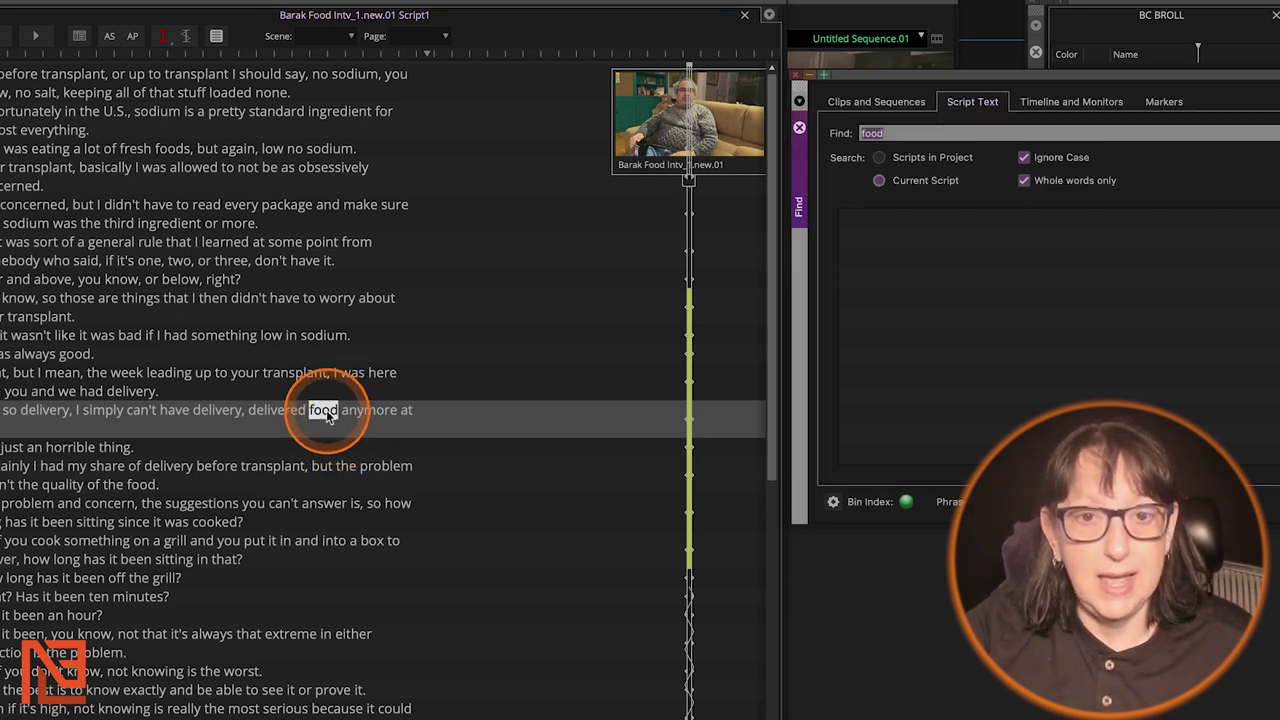
# - Go through the further occurrences of "food" in the current script by repeating the search
pyautogui.click(912, 136)
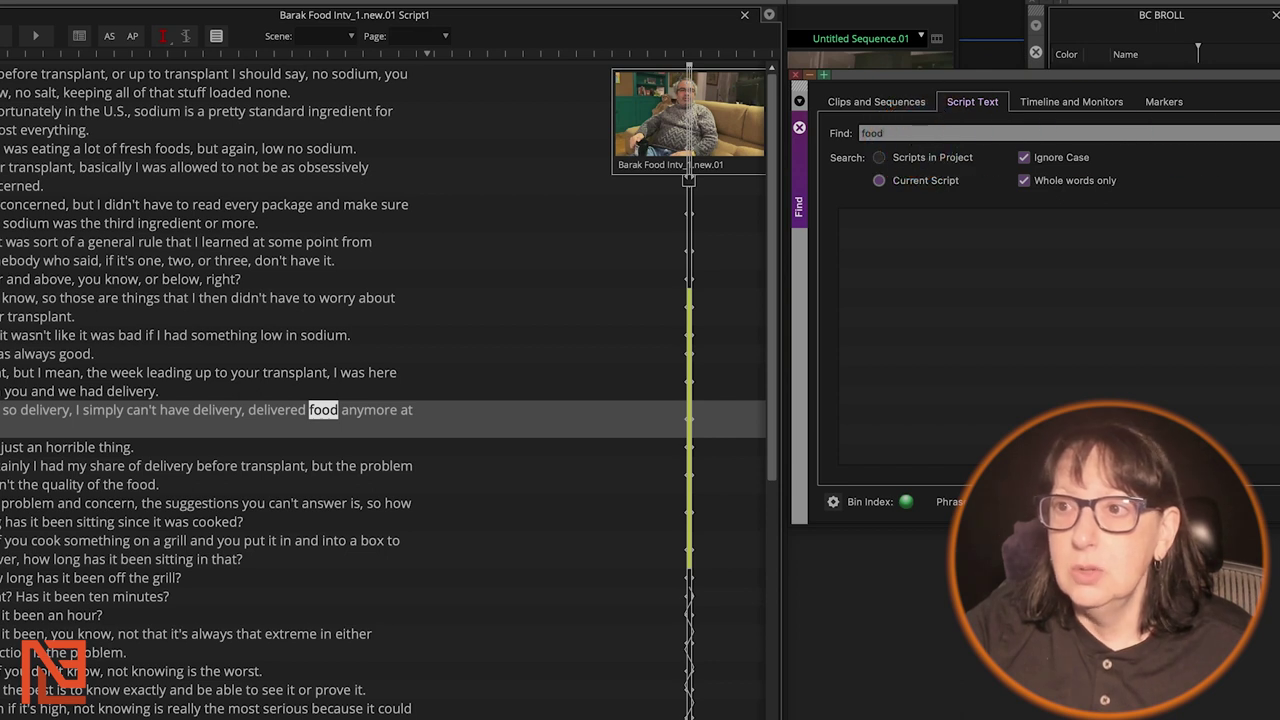
pyautogui.press('Return')
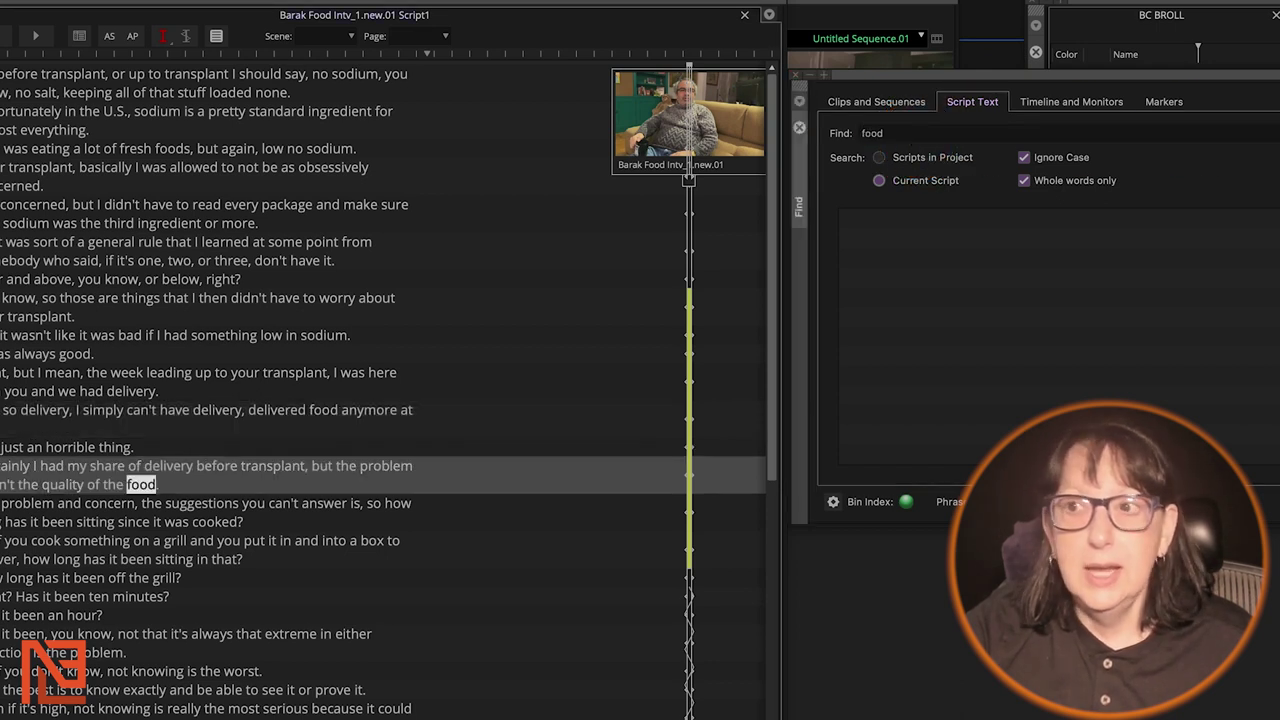
pyautogui.press('Return')
pyautogui.press('Return')
pyautogui.press('Return')
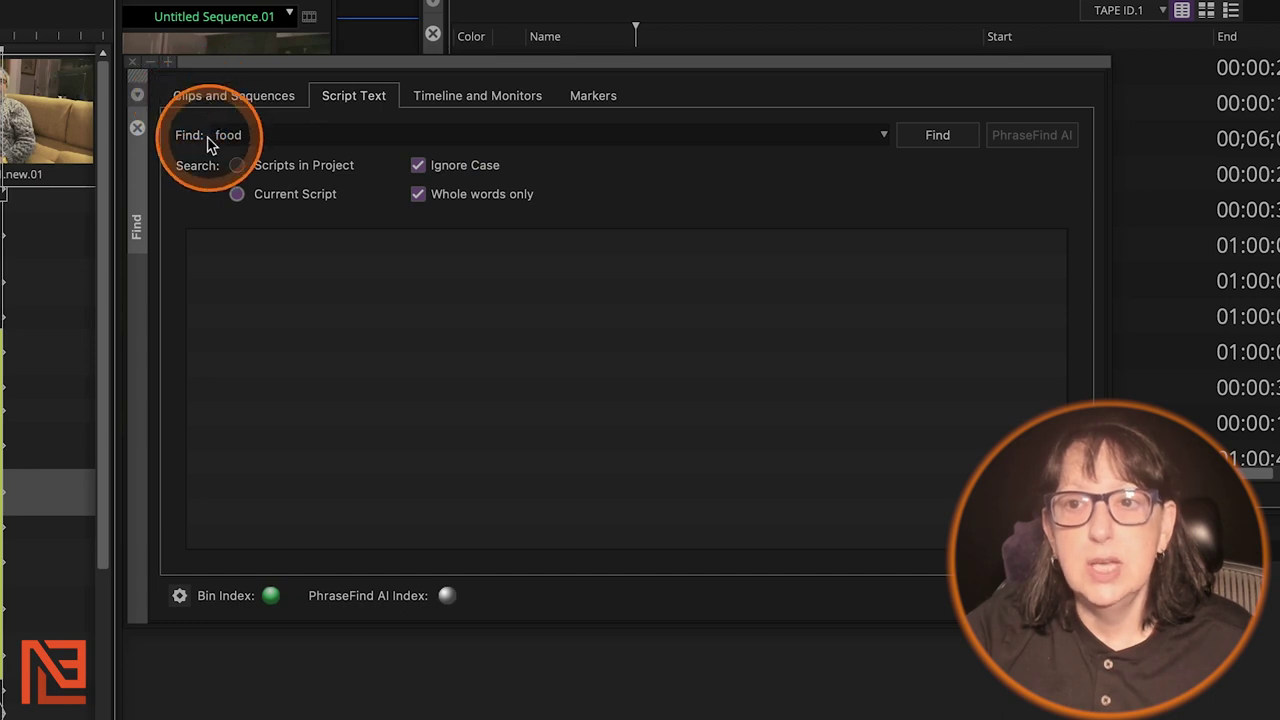
# - Change the scope of the "food" script text search from the current script to all scripts in the project
pyautogui.click(234, 165)
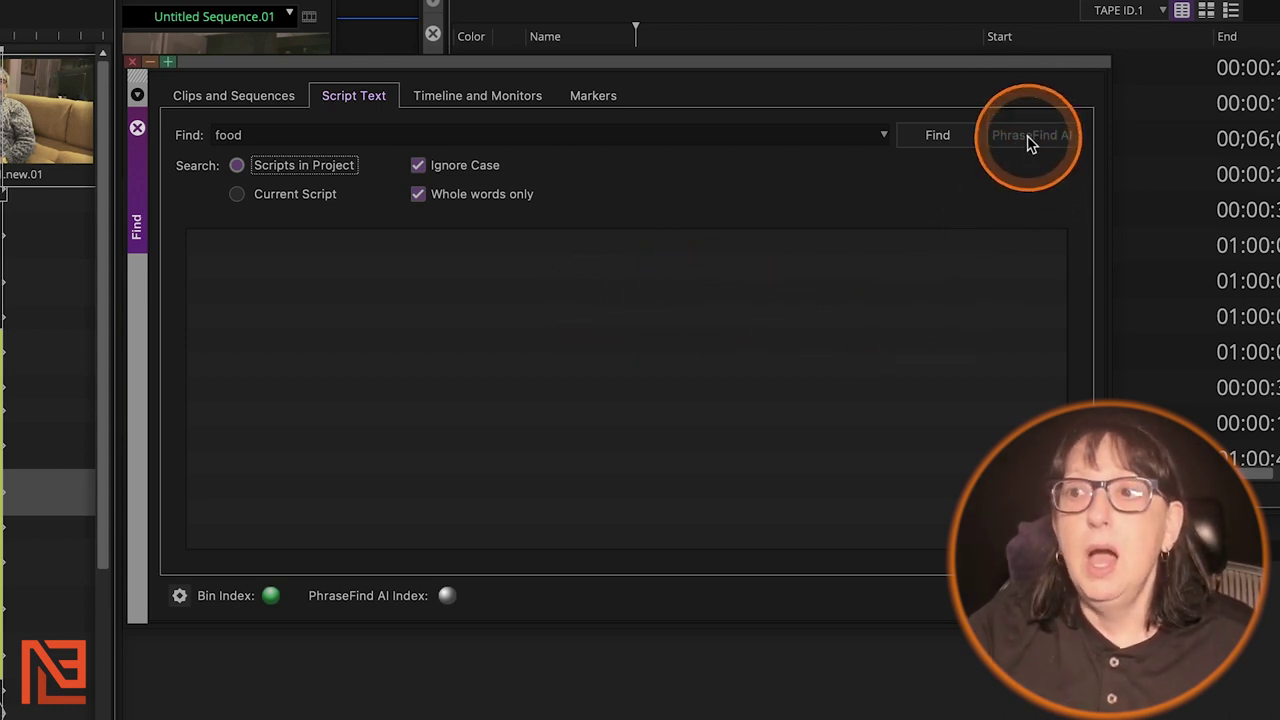
pyautogui.click(896, 352)
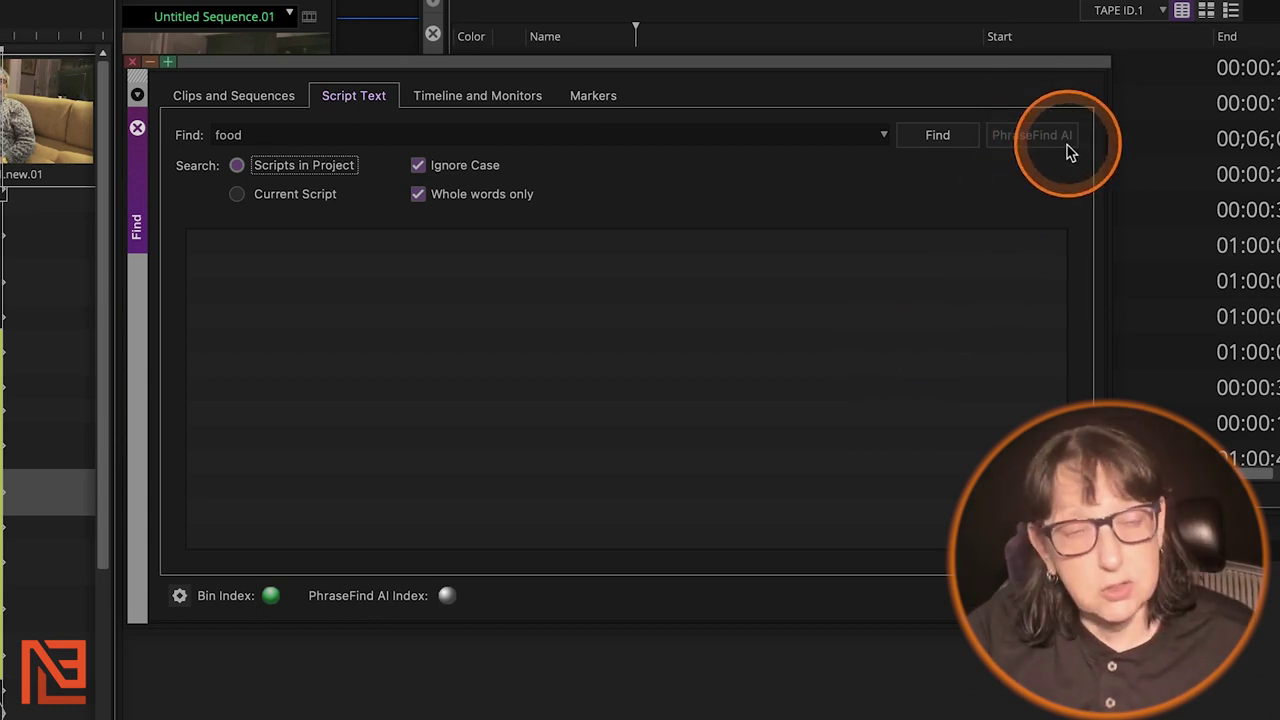
pyautogui.click(955, 142)
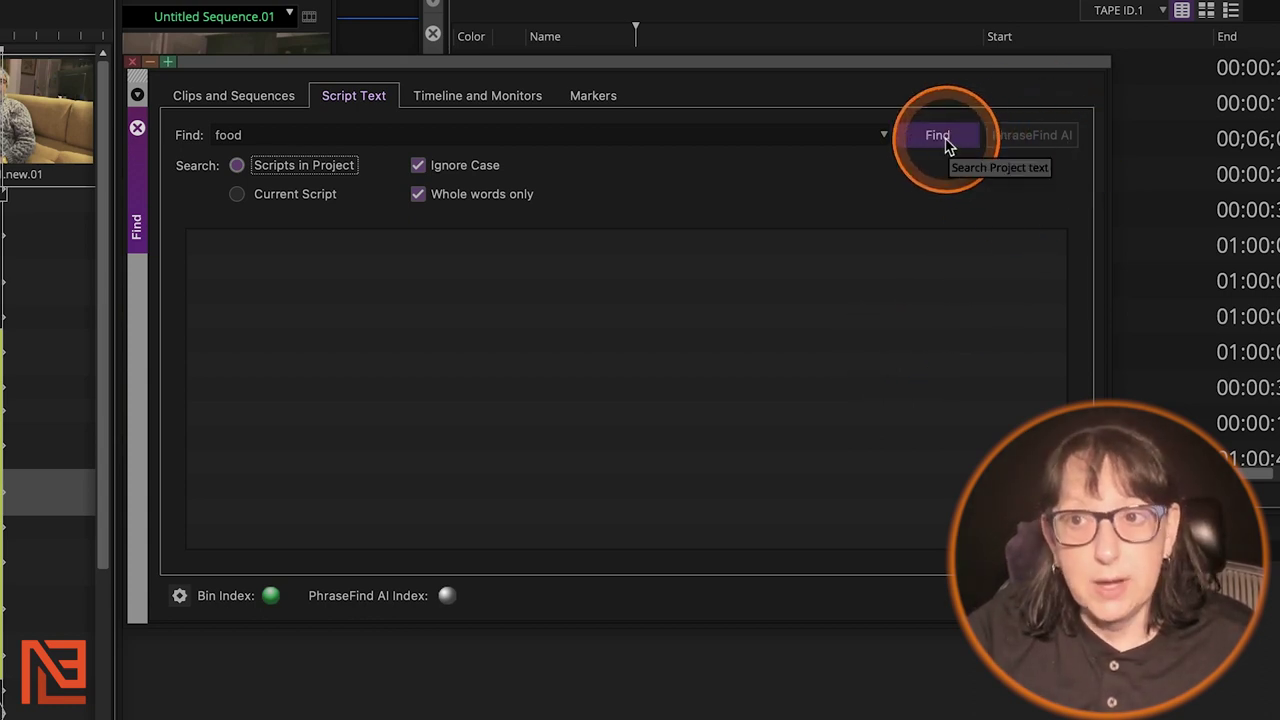
pyautogui.click(240, 197)
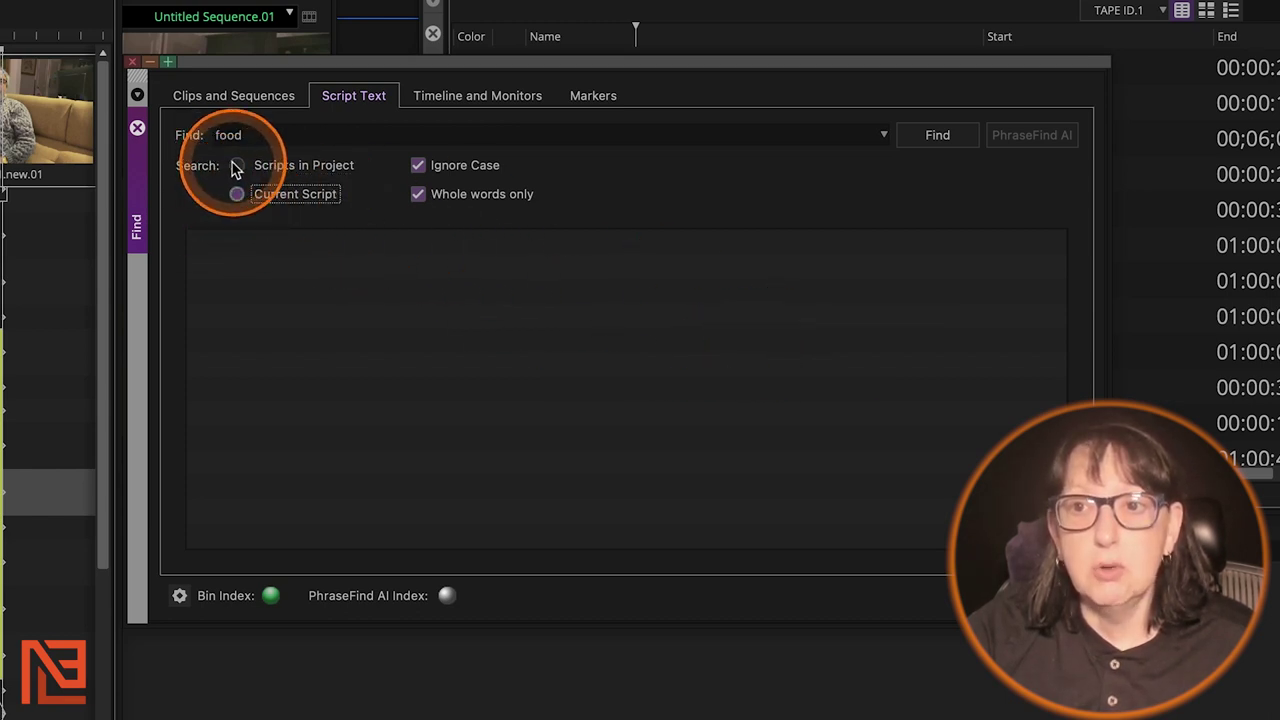
pyautogui.click(236, 165)
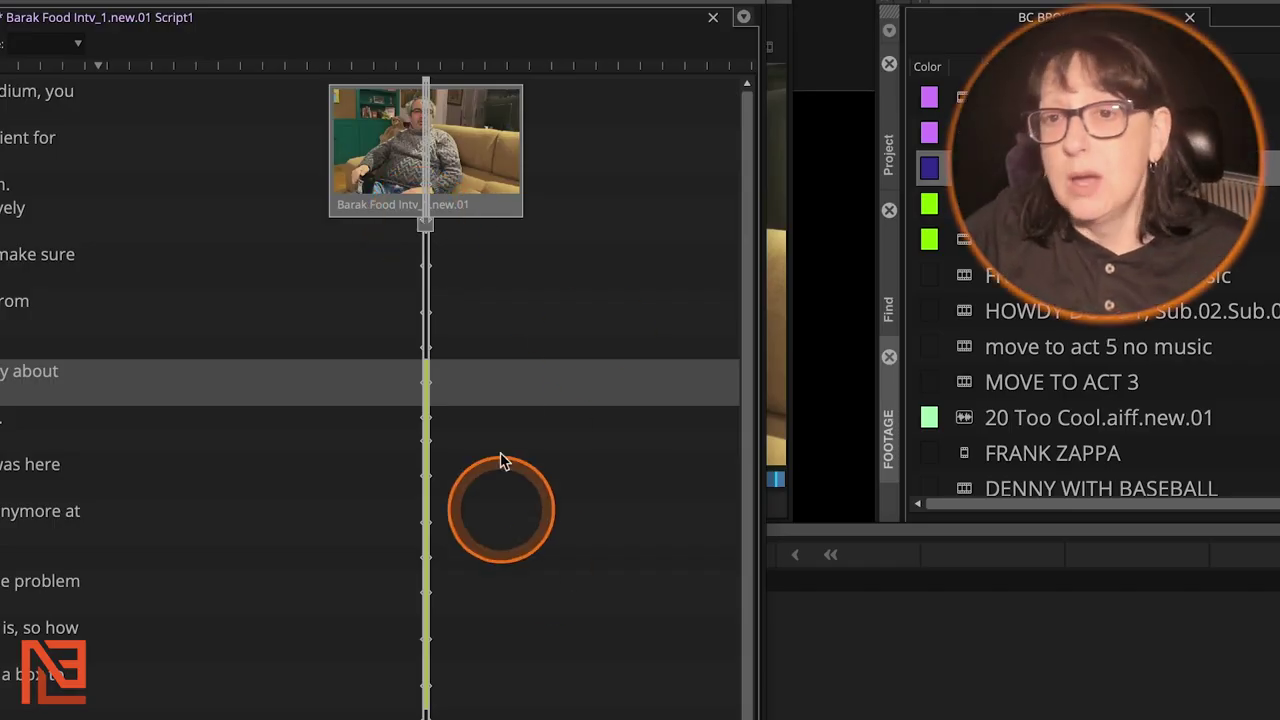
pyautogui.scroll(-5, 503, 617)
pyautogui.scroll(5, 503, 617)
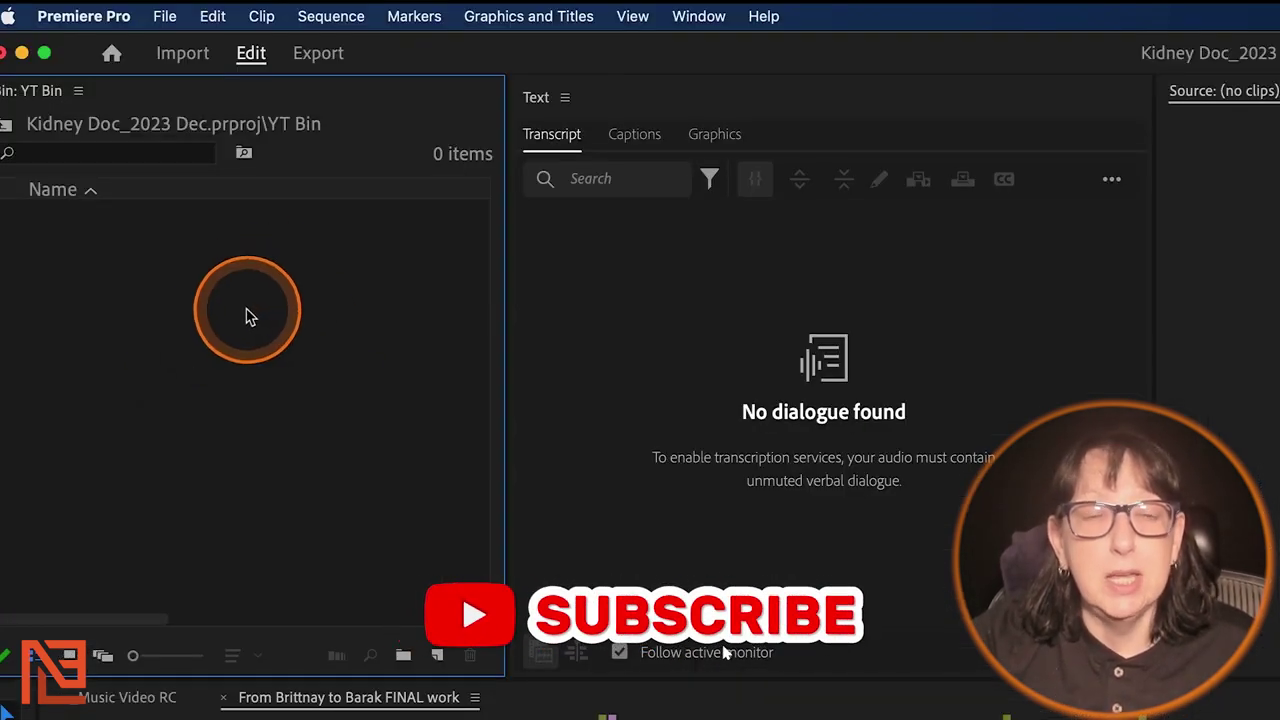
# - Switch to Premiere Pro and check that the Text panel with the transcript view is enabled among the workspace windows
pyautogui.click(530, 97)
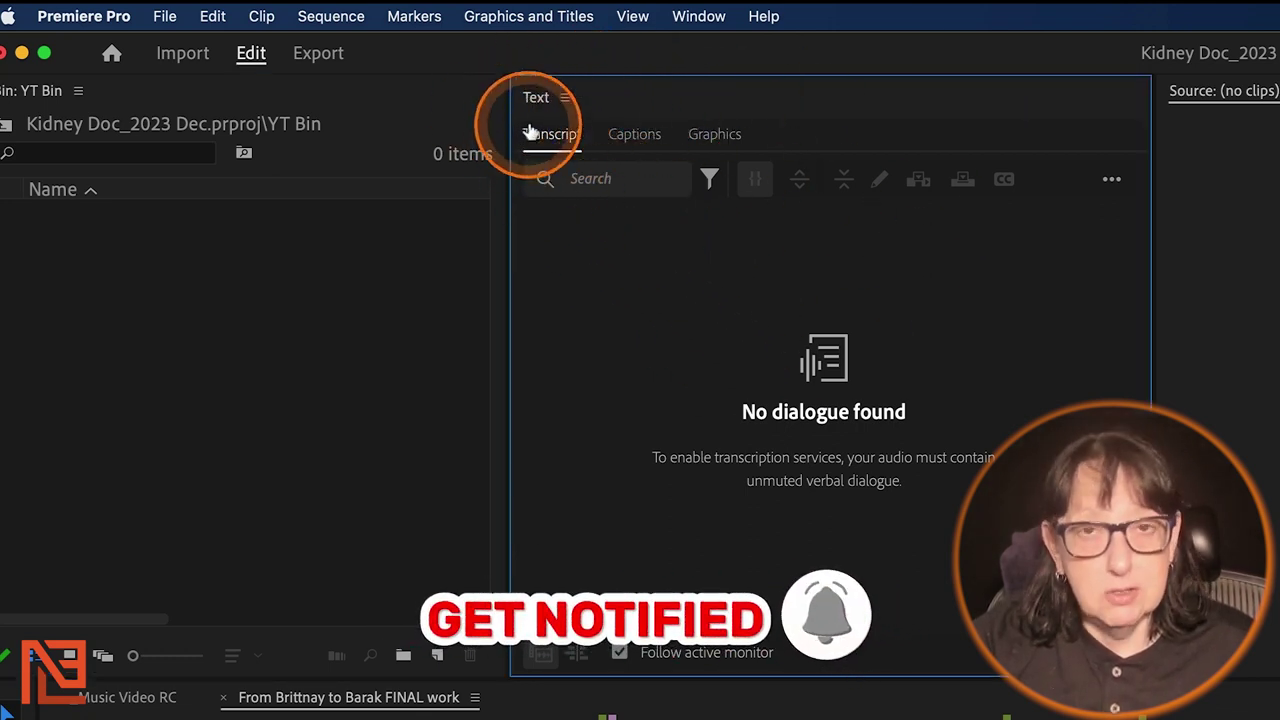
pyautogui.click(700, 14)
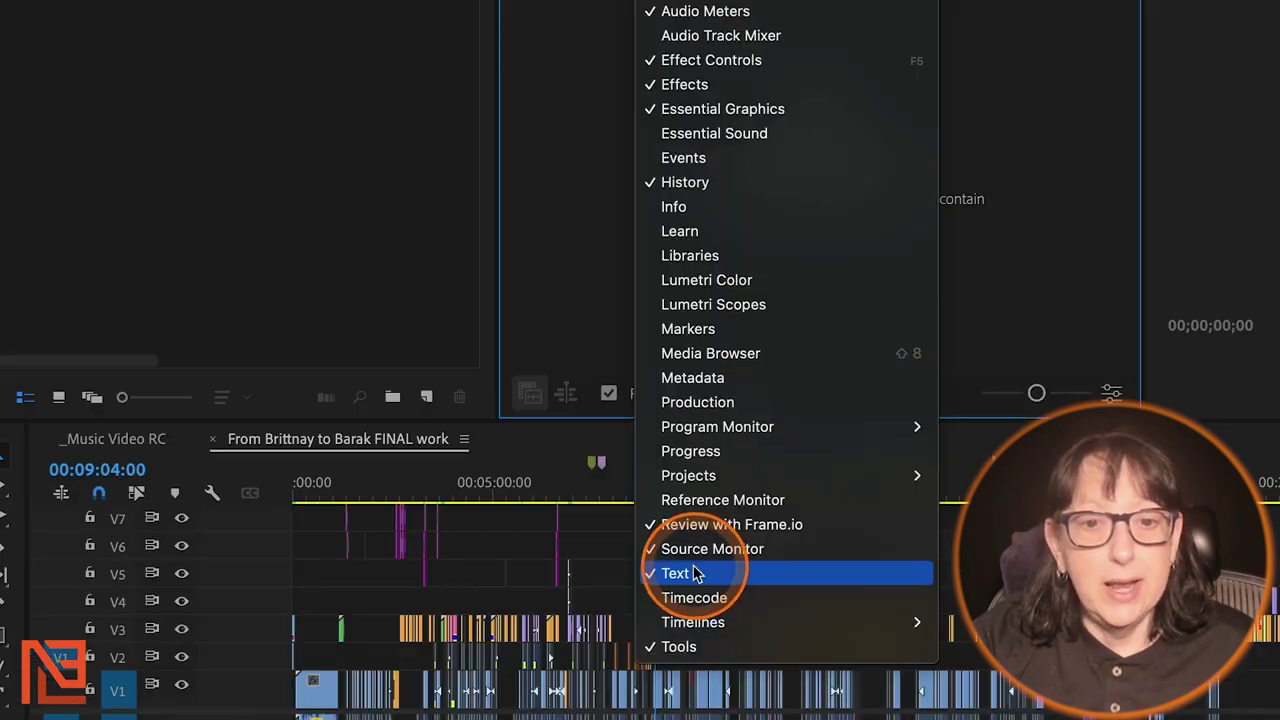
pyautogui.click(1080, 57)
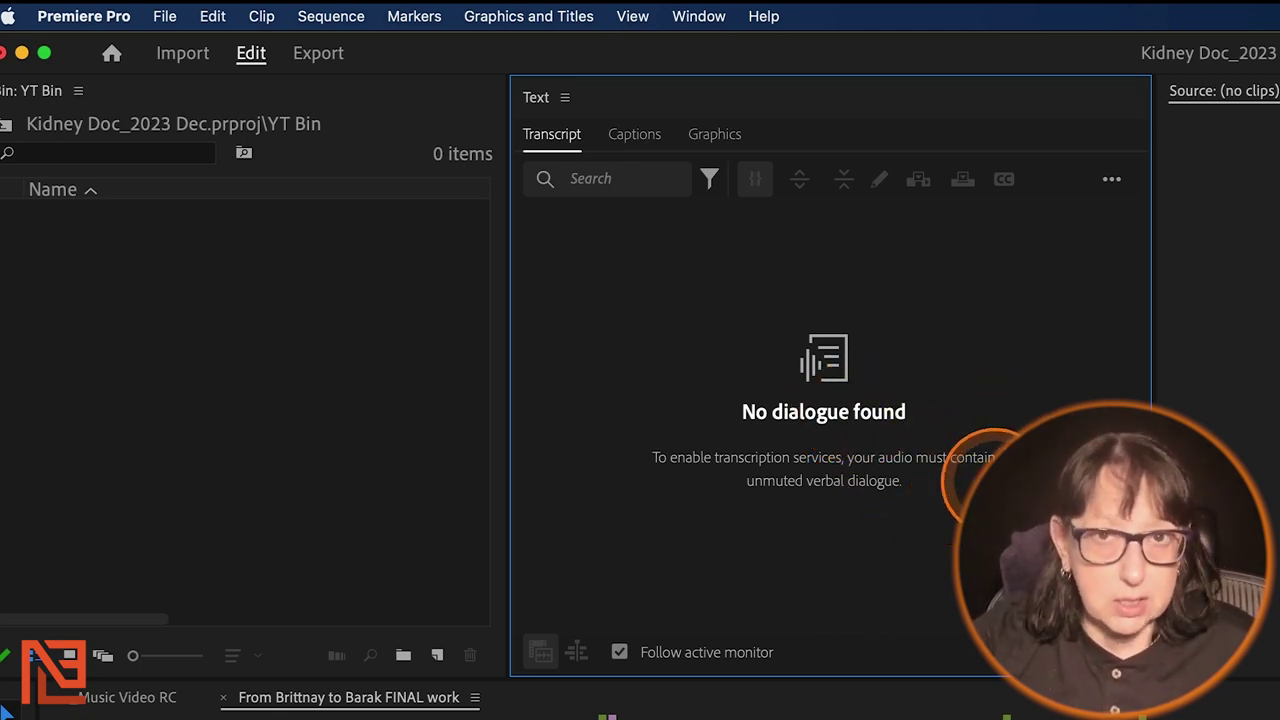
# - Import Barak Food Intv.mp4 from the Mod 3_1 folder in Finder into the YT Bin and return to Premiere Pro
pyautogui.click(206, 351)
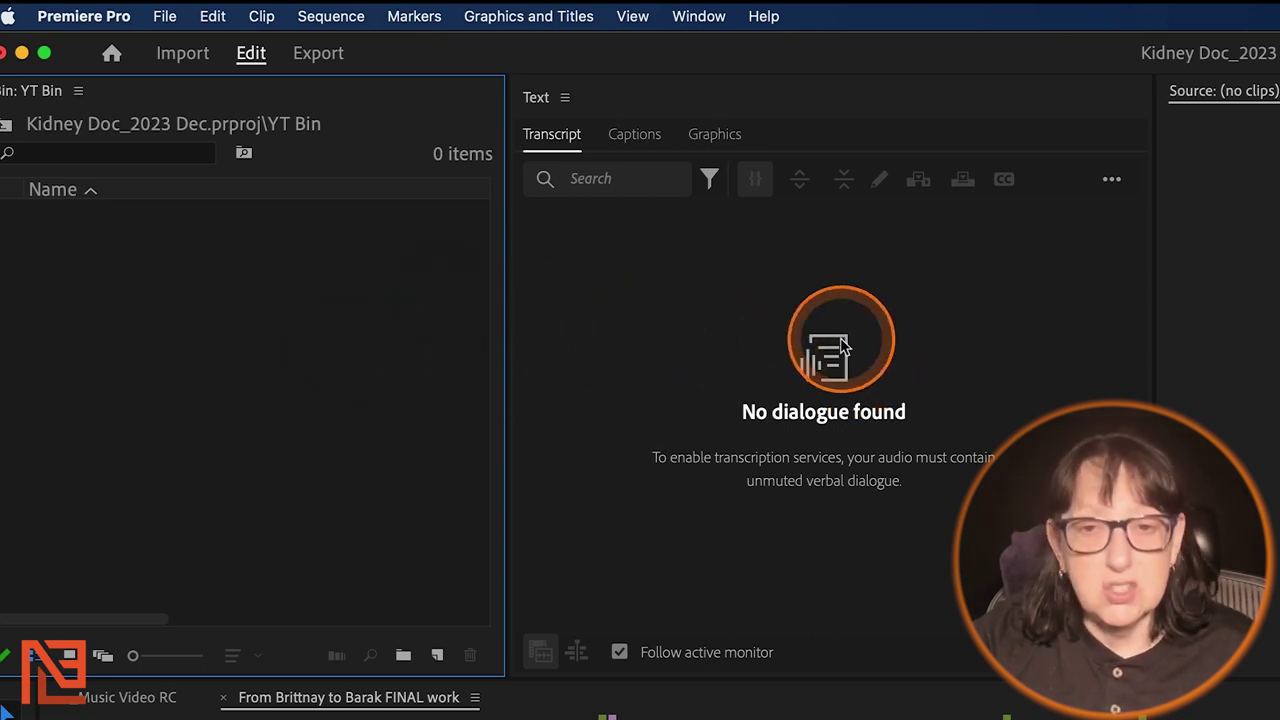
pyautogui.click(239, 695)
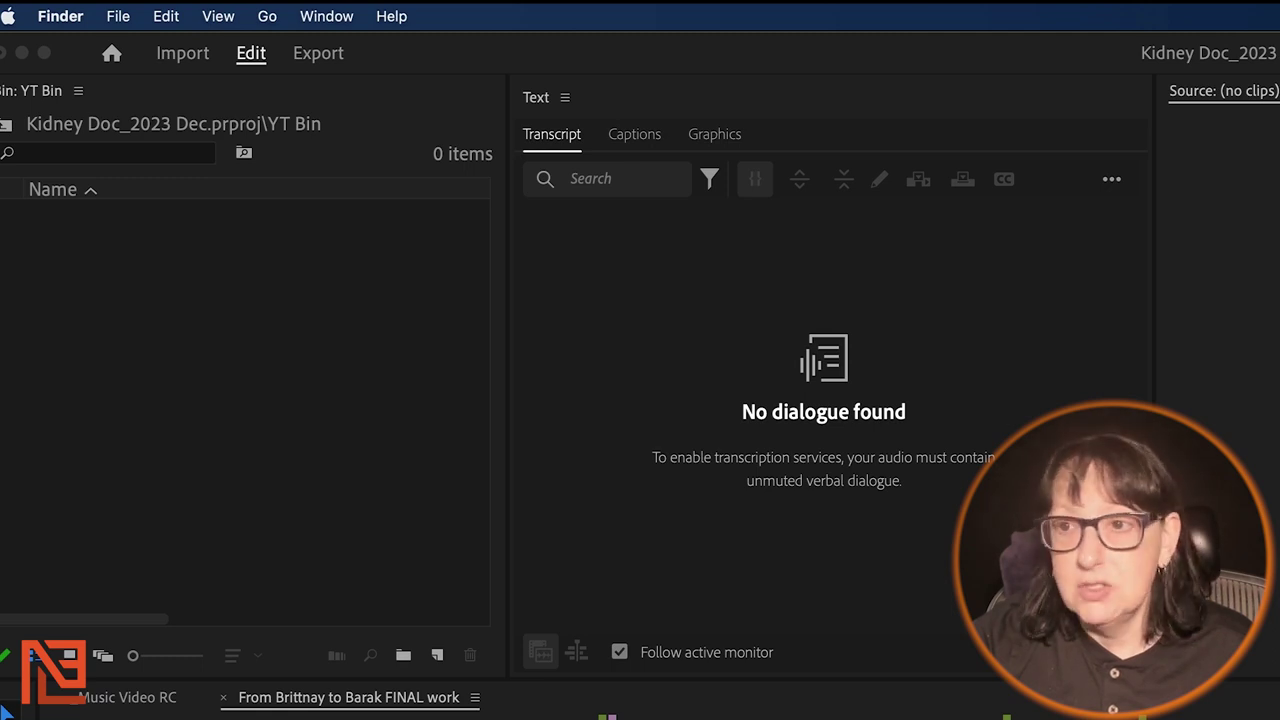
pyautogui.moveTo(800, 182); pyautogui.dragTo(150, 127)
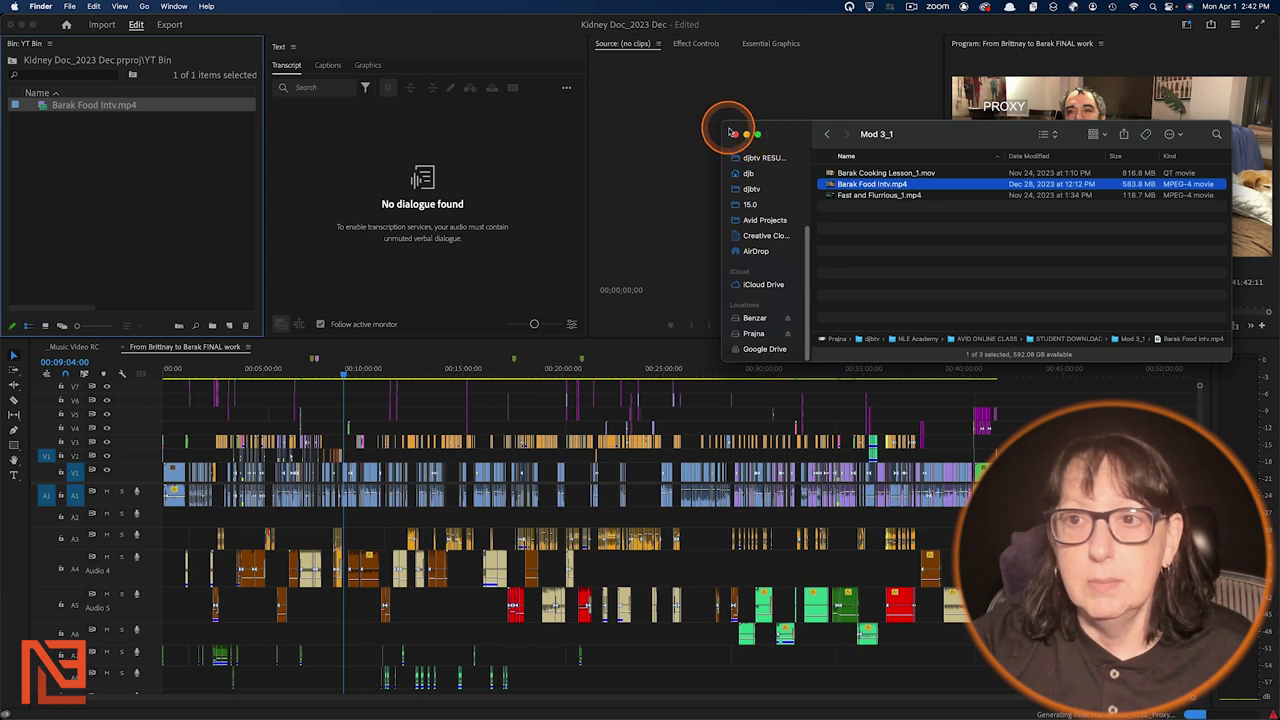
pyautogui.click(777, 97)
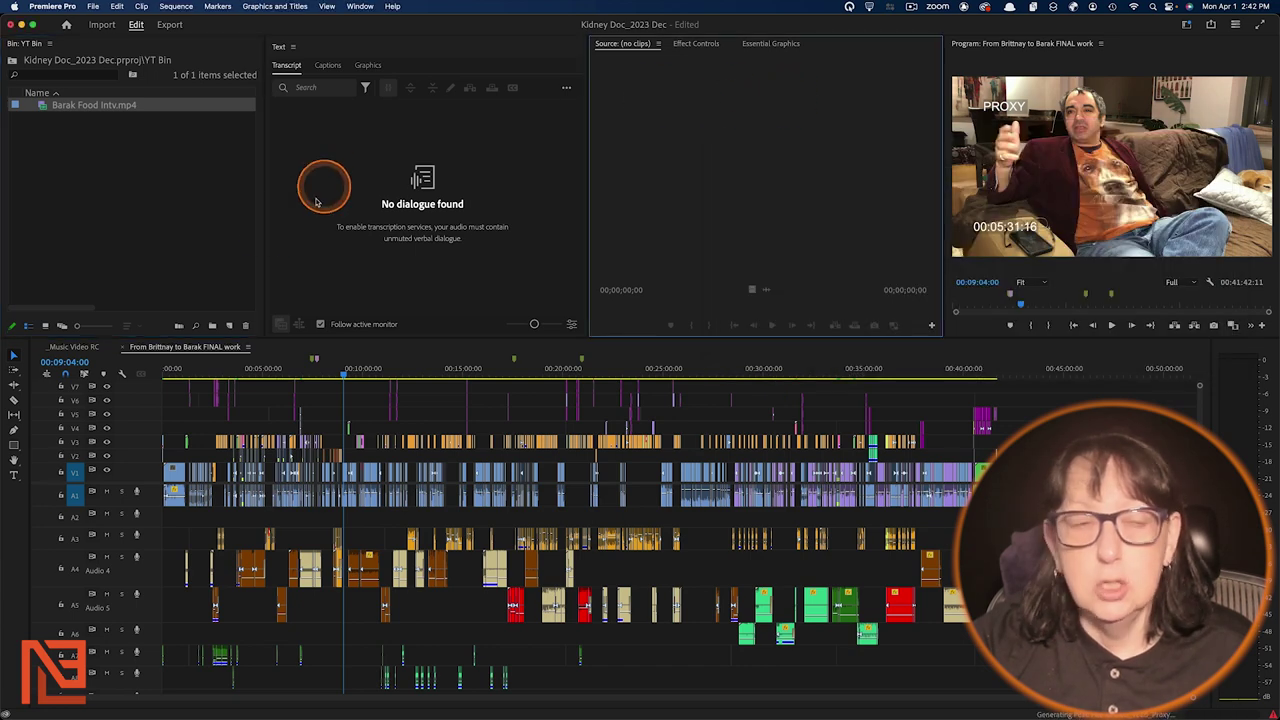
# - Load the imported interview clip from the YT Bin into the Source Monitor
pyautogui.click(158, 182)
pyautogui.click(41, 106)
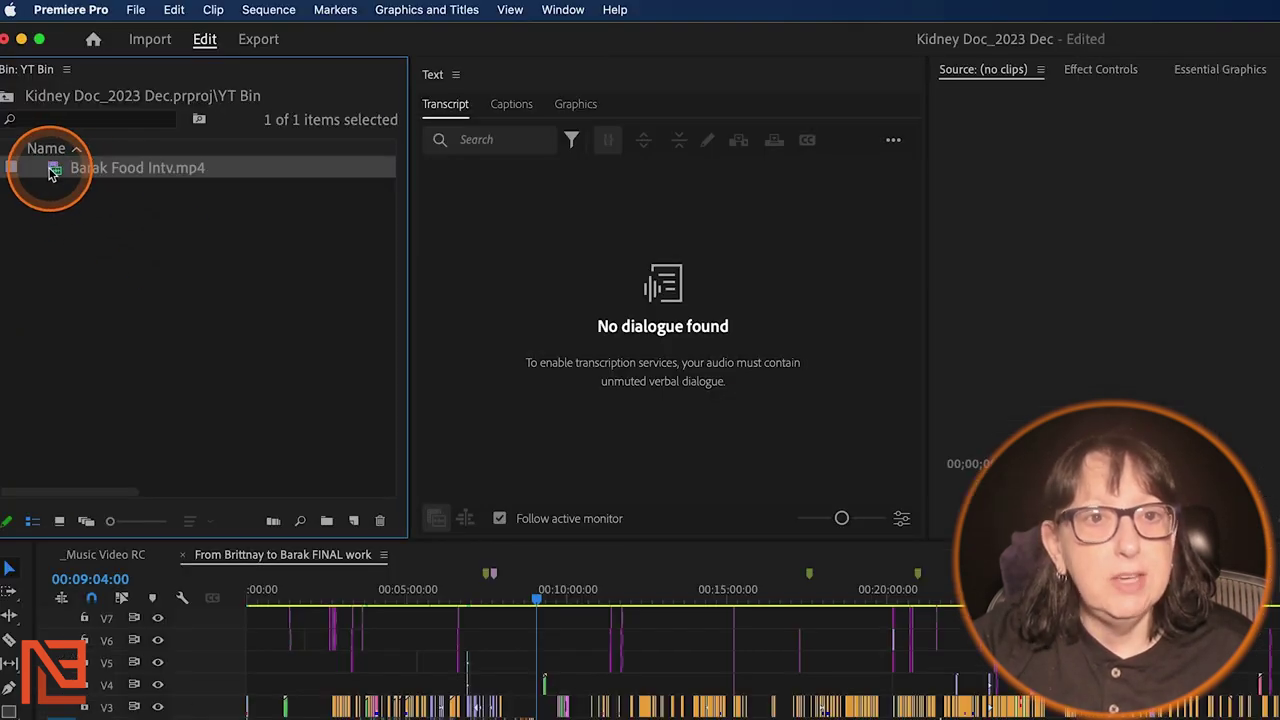
pyautogui.doubleClick(52, 172)
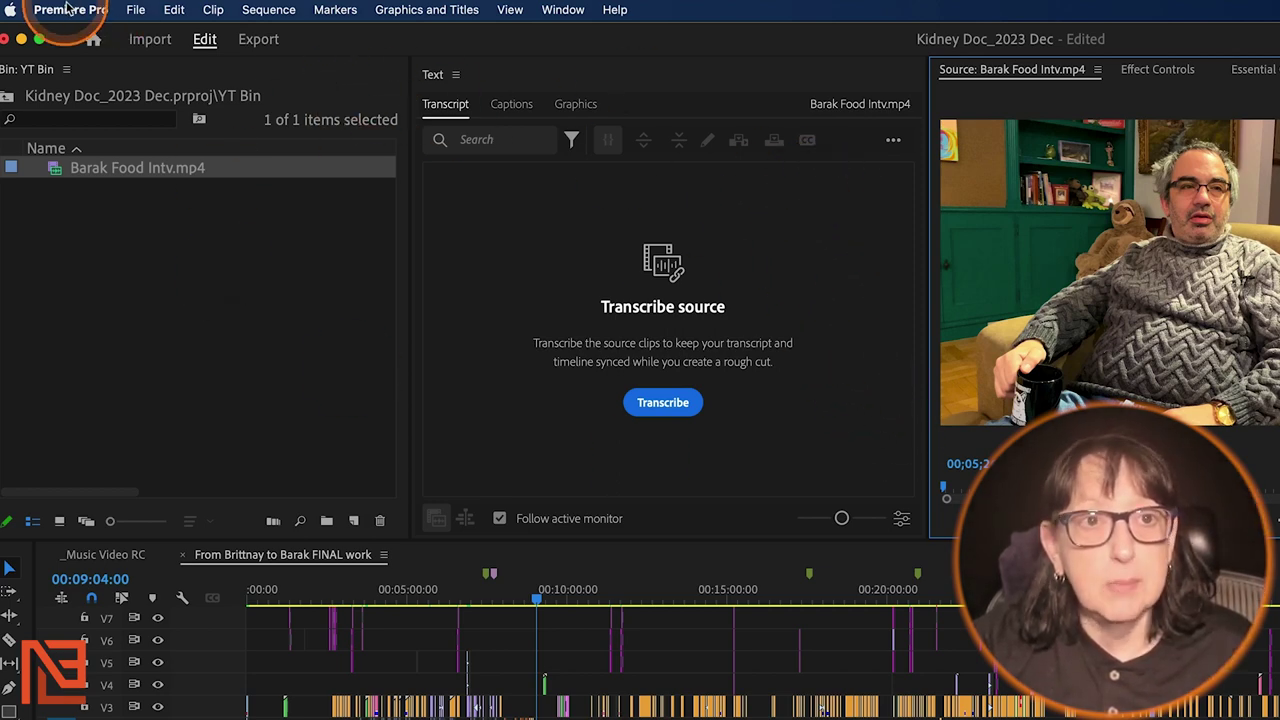
# - Open the Transcription preferences, review the automatic transcription, speaker labeling and default language options, and close the dialog
pyautogui.click(135, 9)
pyautogui.moveTo(71, 10)
pyautogui.moveTo(98, 66)
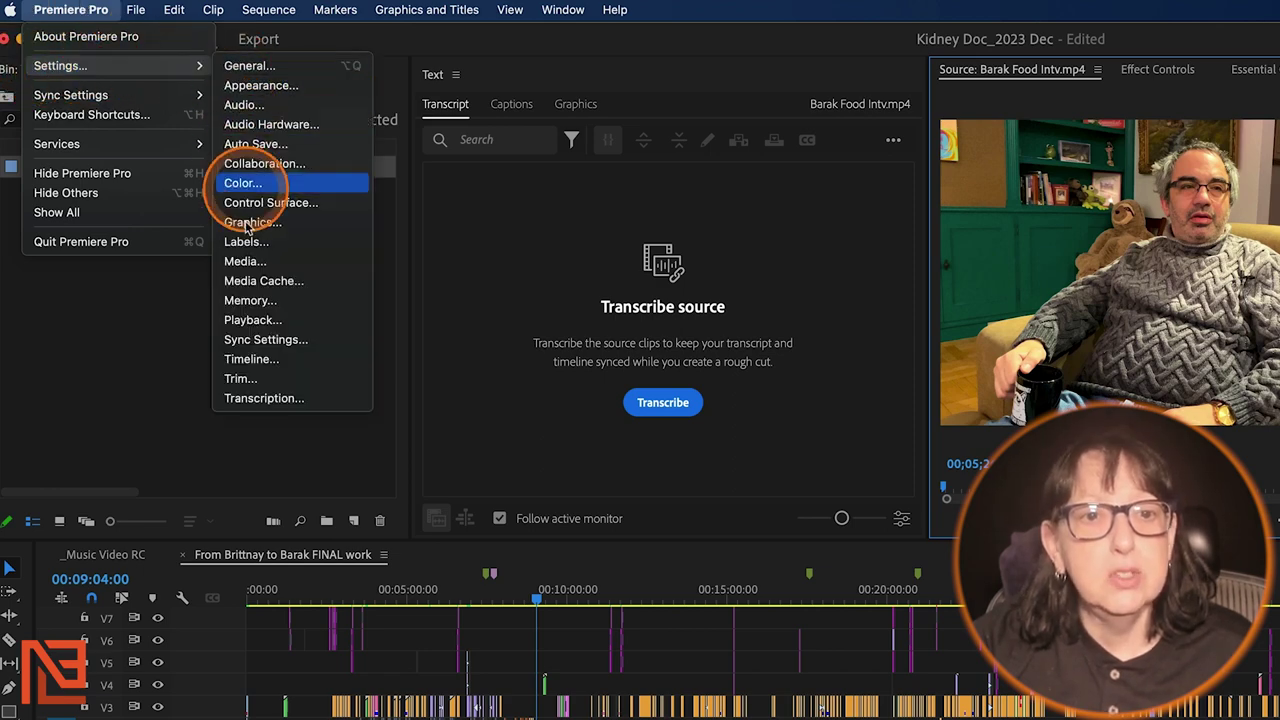
pyautogui.click(256, 400)
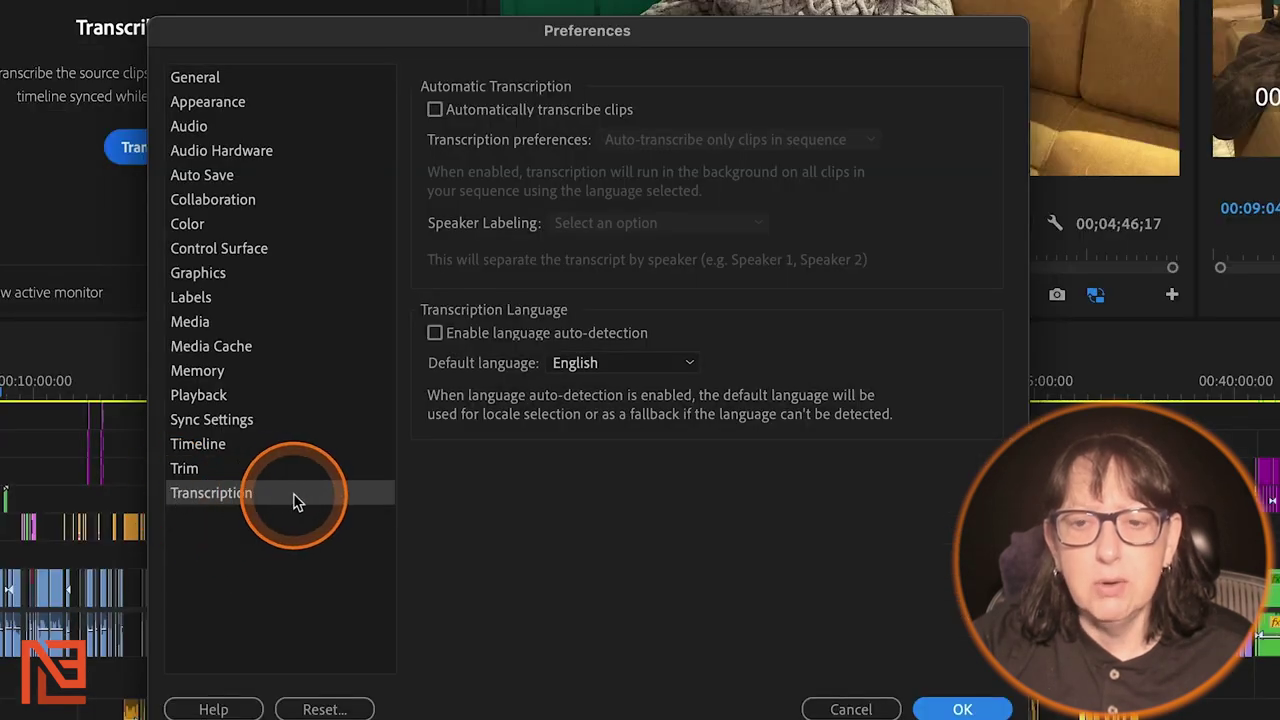
pyautogui.click(448, 110)
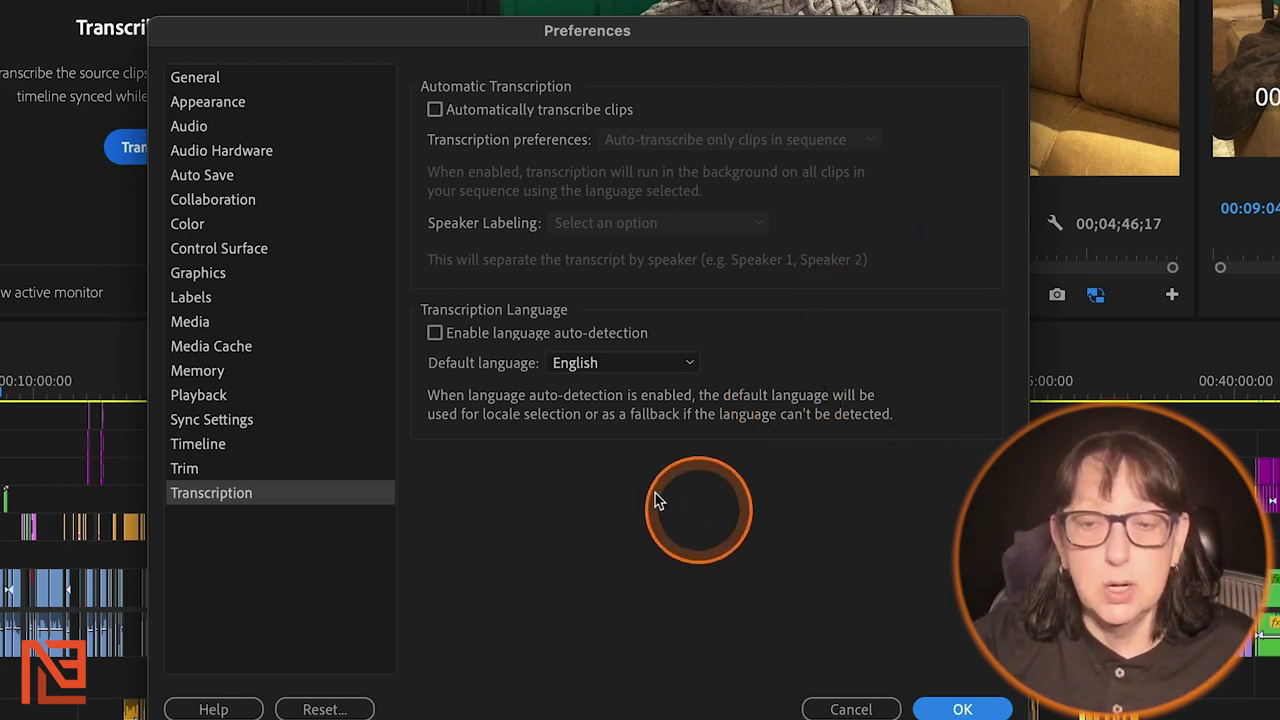
pyautogui.click(435, 334)
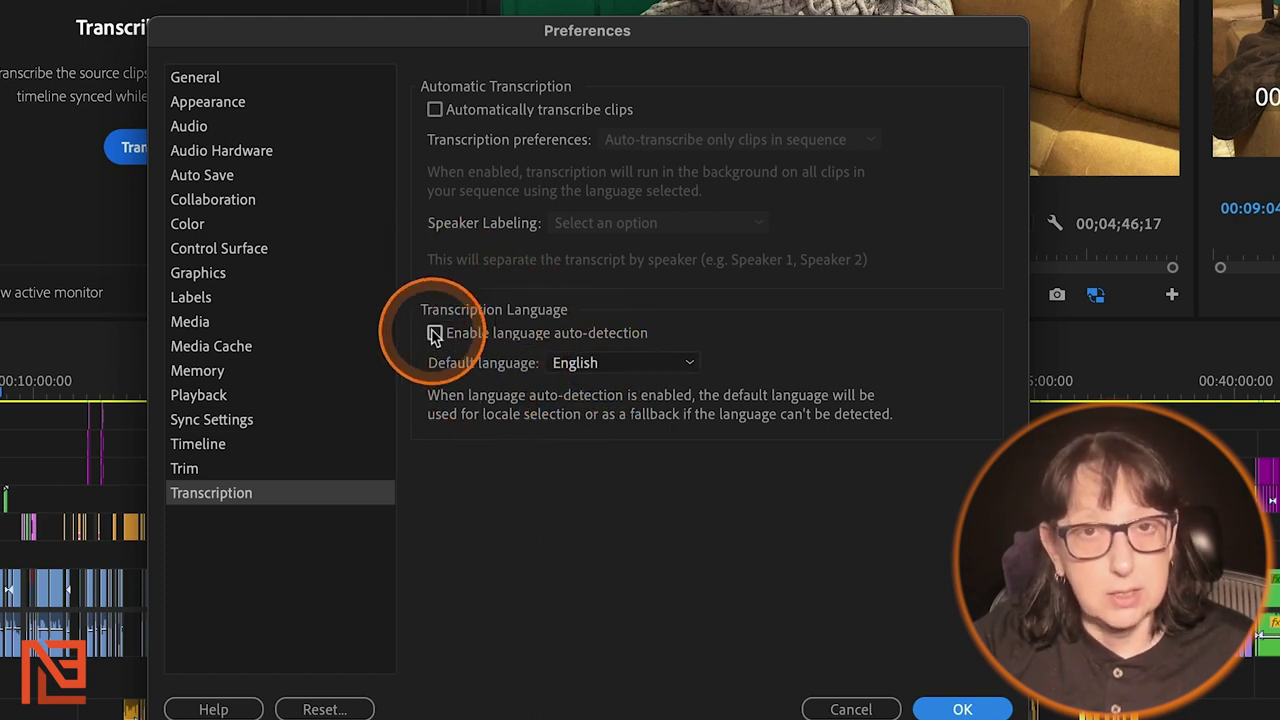
pyautogui.click(435, 334)
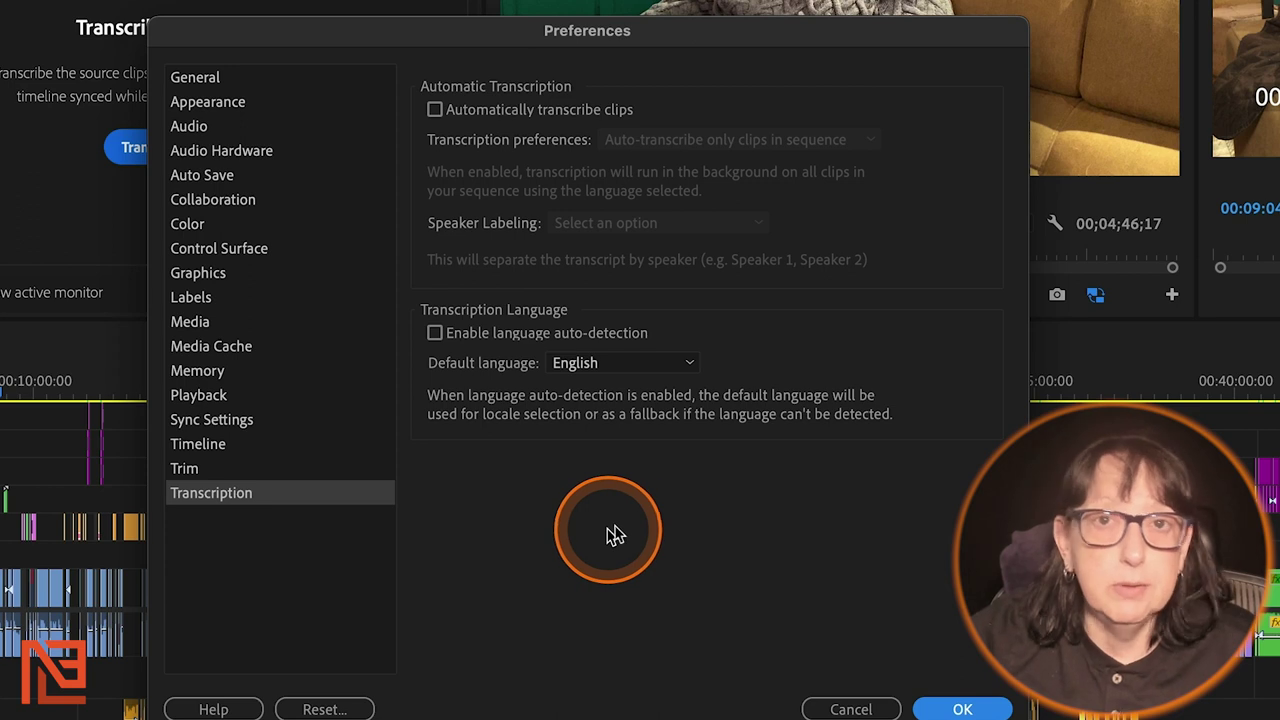
pyautogui.click(634, 617)
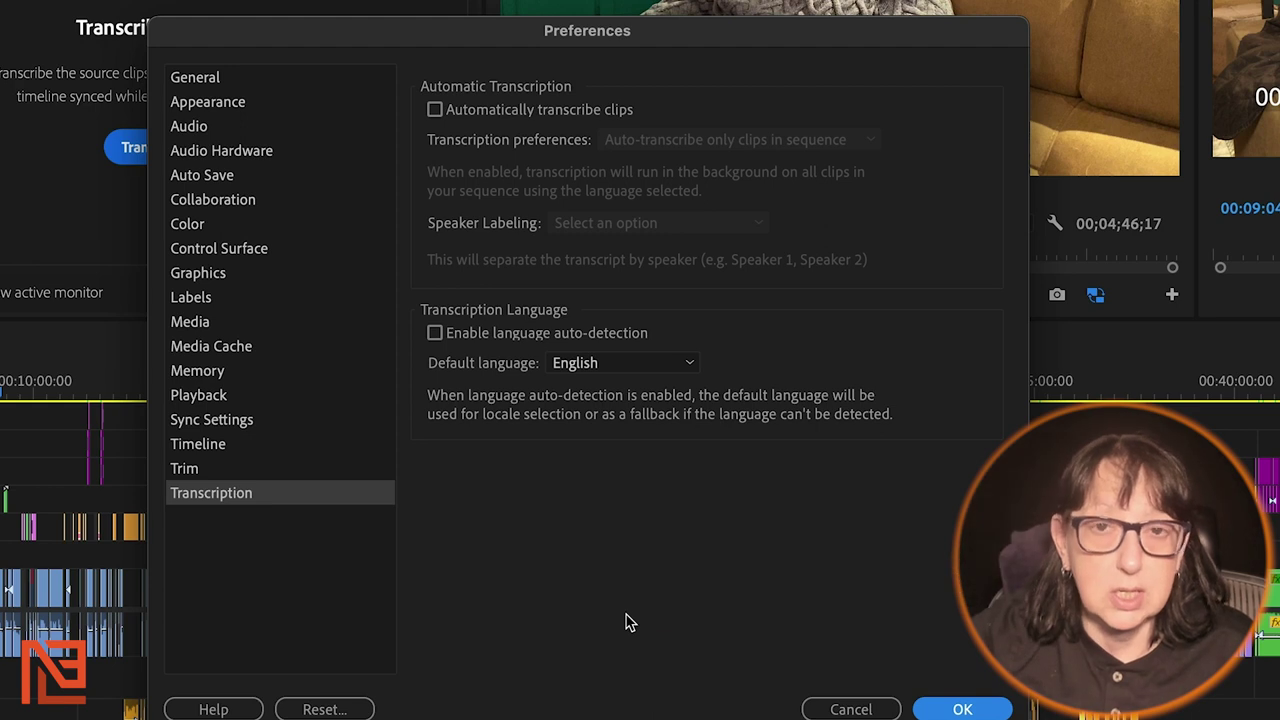
pyautogui.click(625, 610)
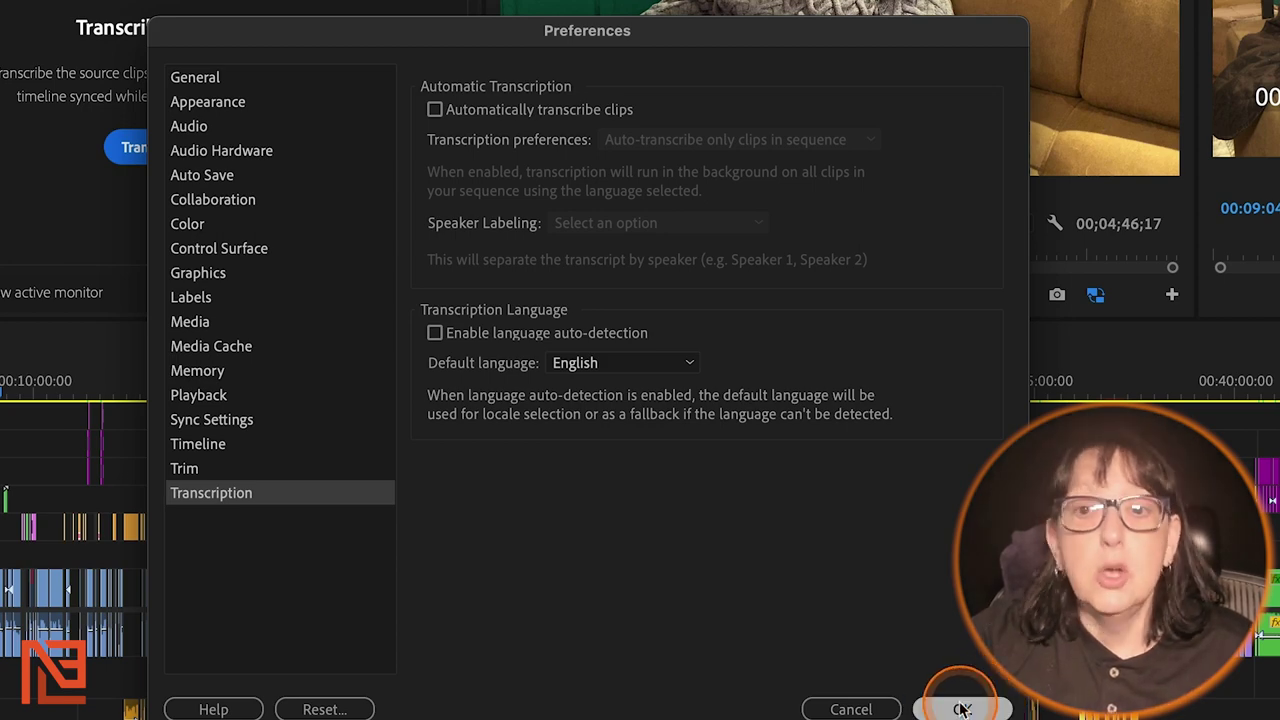
pyautogui.click(962, 709)
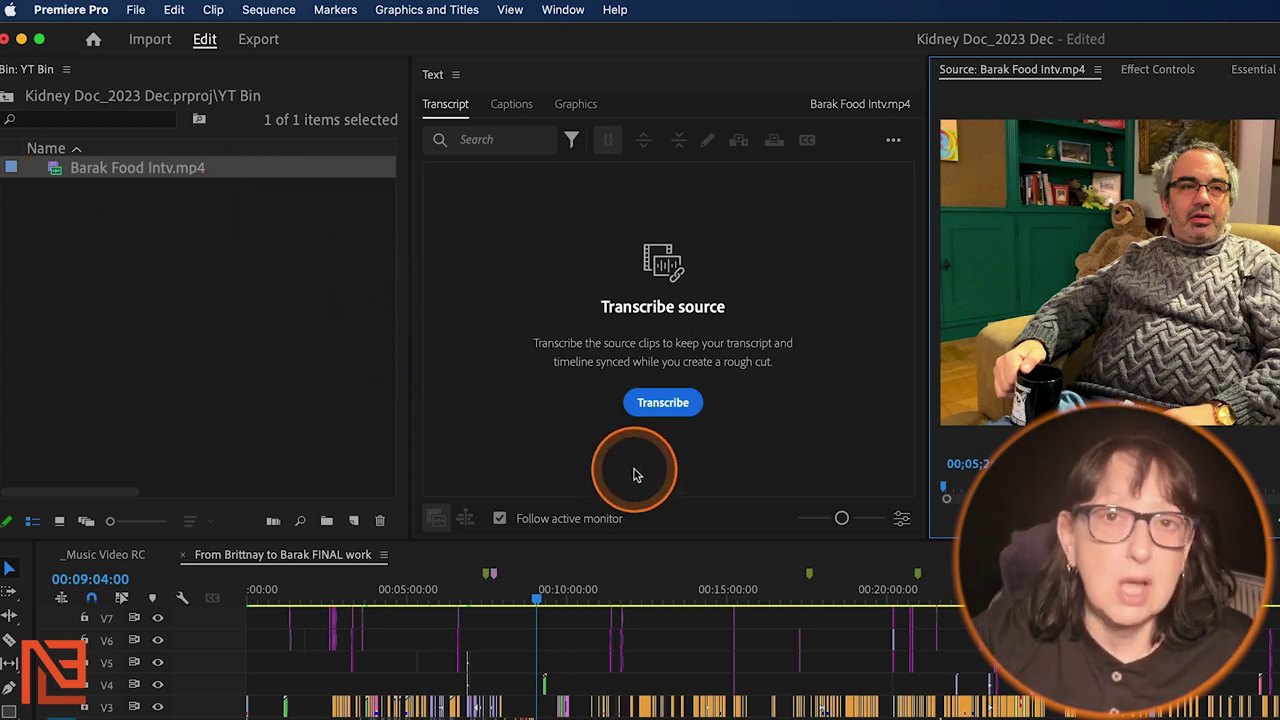
# - Transcribe the Barak Food Intv.mp4 source clip in English with speakers separated, and look through the transcript
pyautogui.click(660, 402)
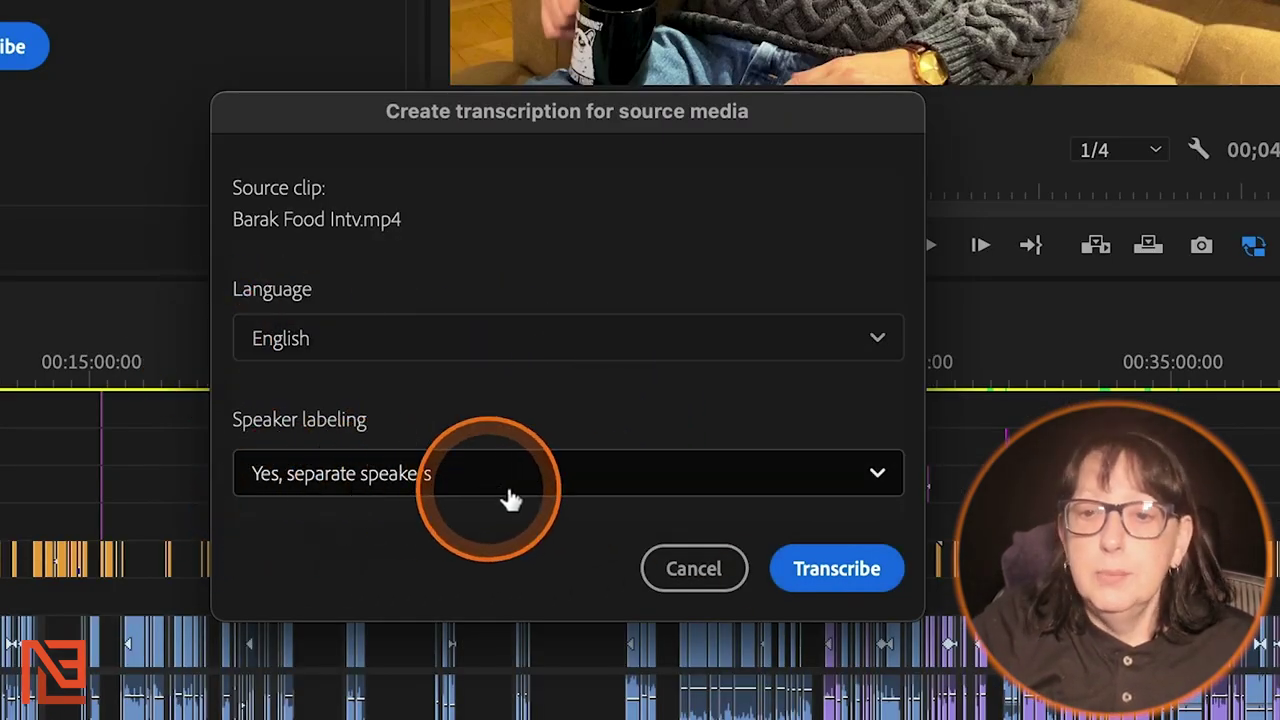
pyautogui.click(808, 568)
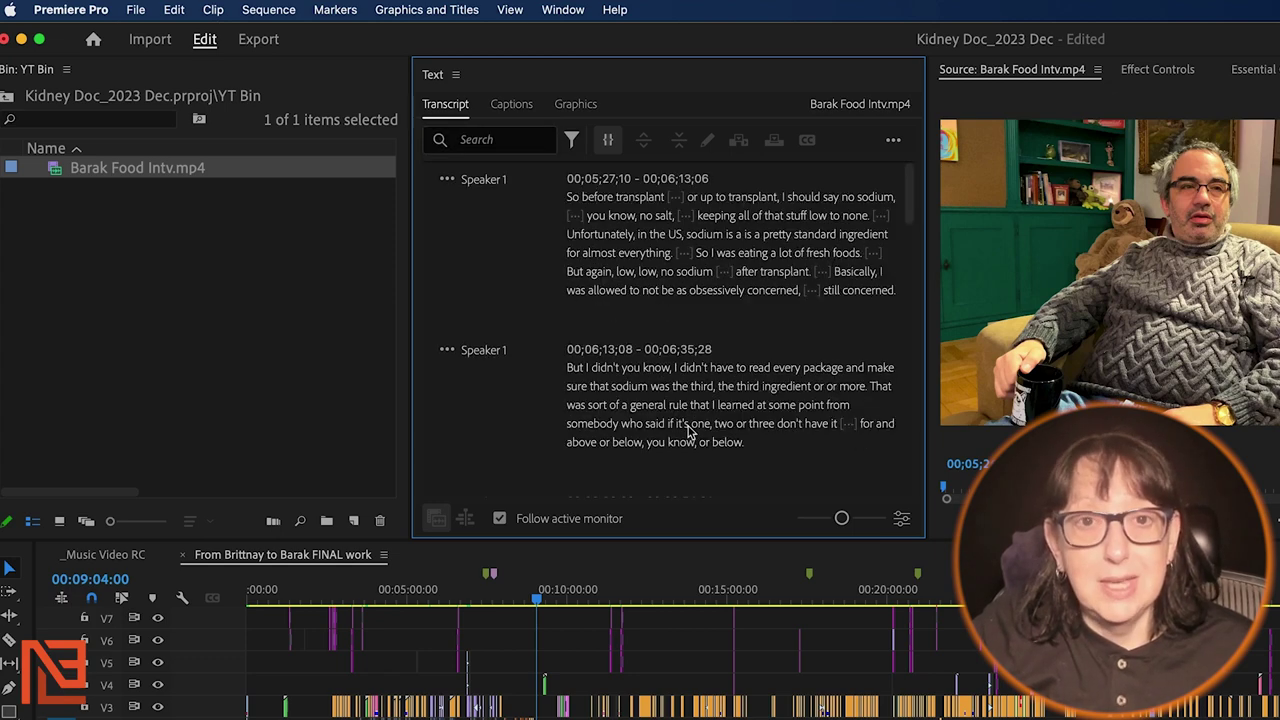
pyautogui.doubleClick(816, 364)
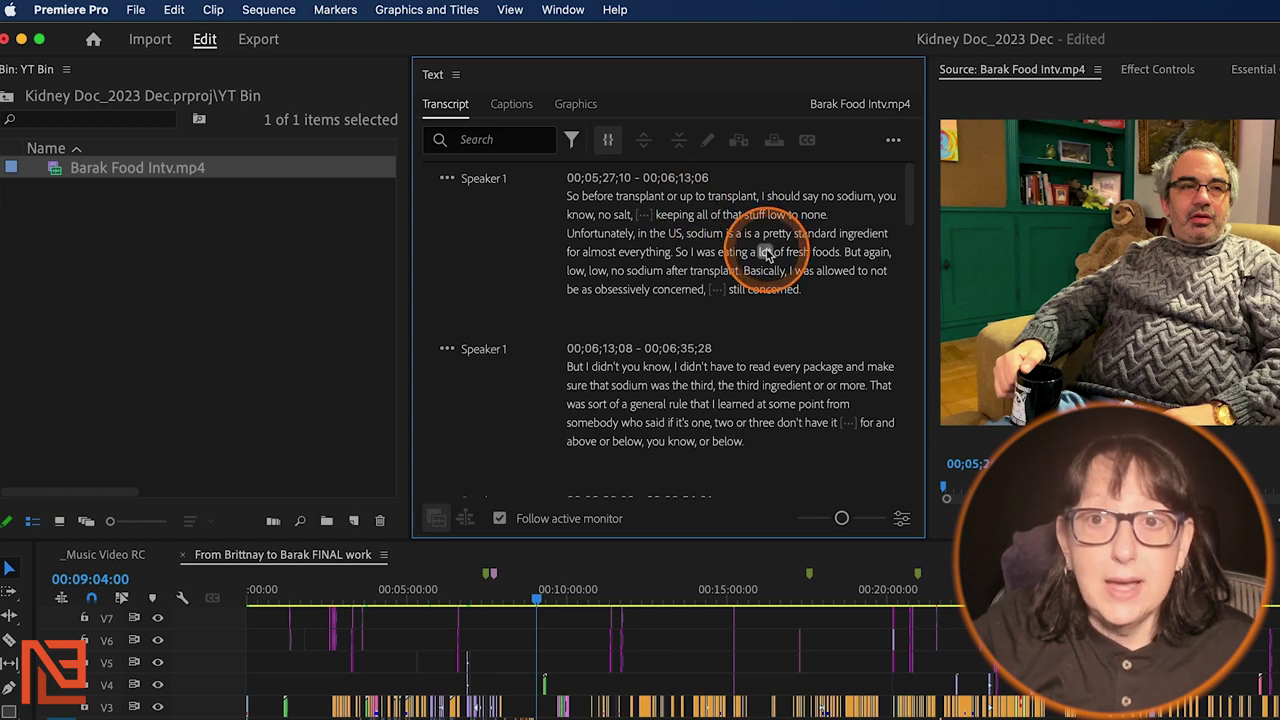
pyautogui.scroll(-5, 766, 253)
pyautogui.scroll(-10, 766, 253)
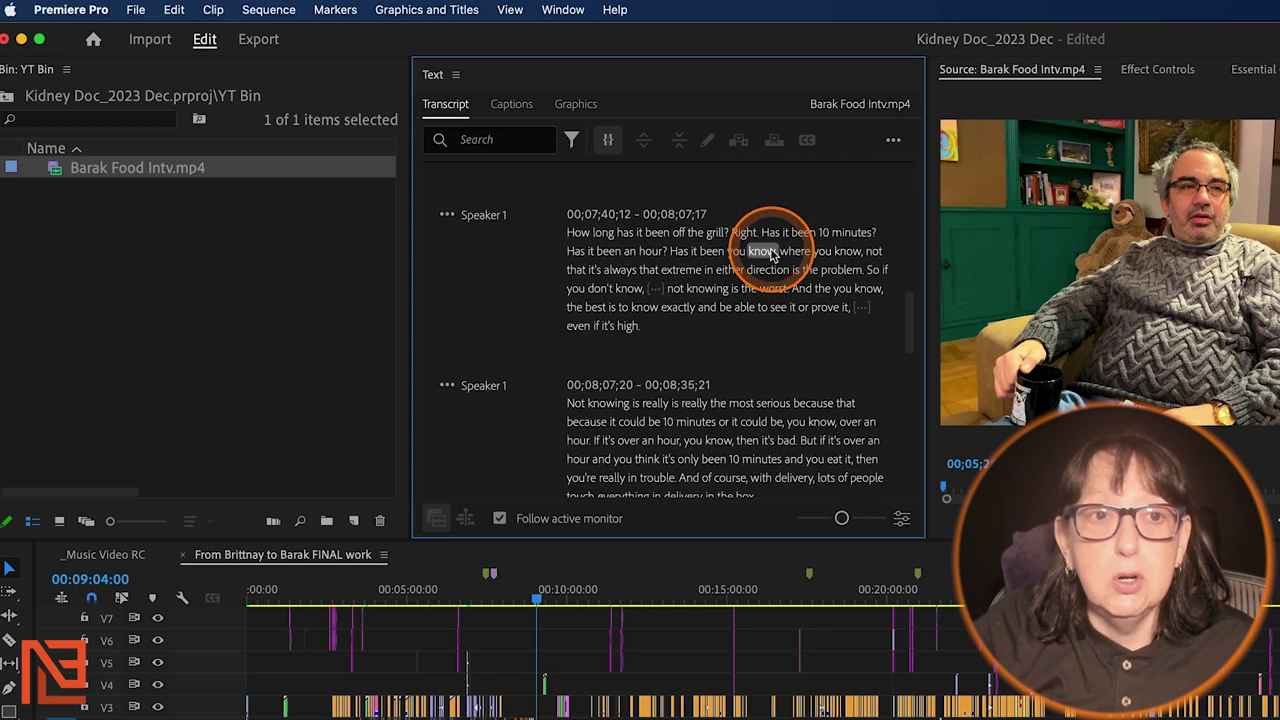
pyautogui.scroll(-2, 770, 253)
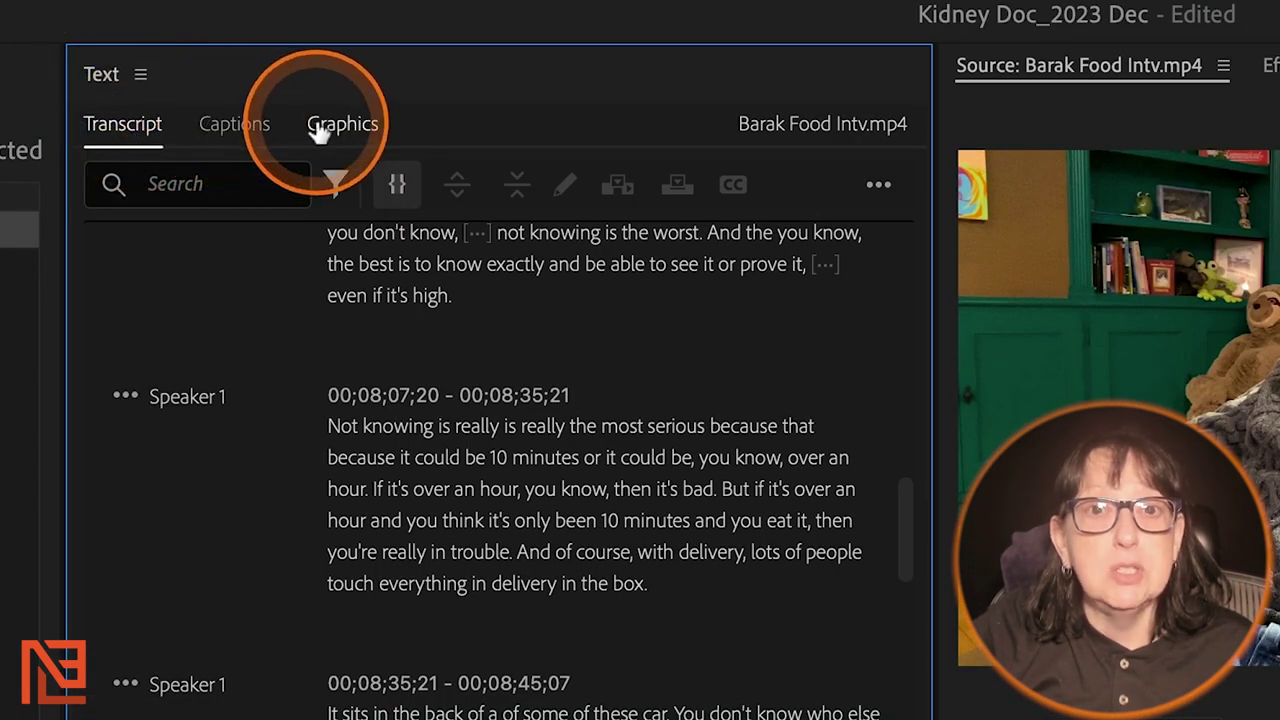
# - Examine the sequence's list of graphics text and its captions view
pyautogui.click(332, 128)
pyautogui.scroll(-10, 494, 571)
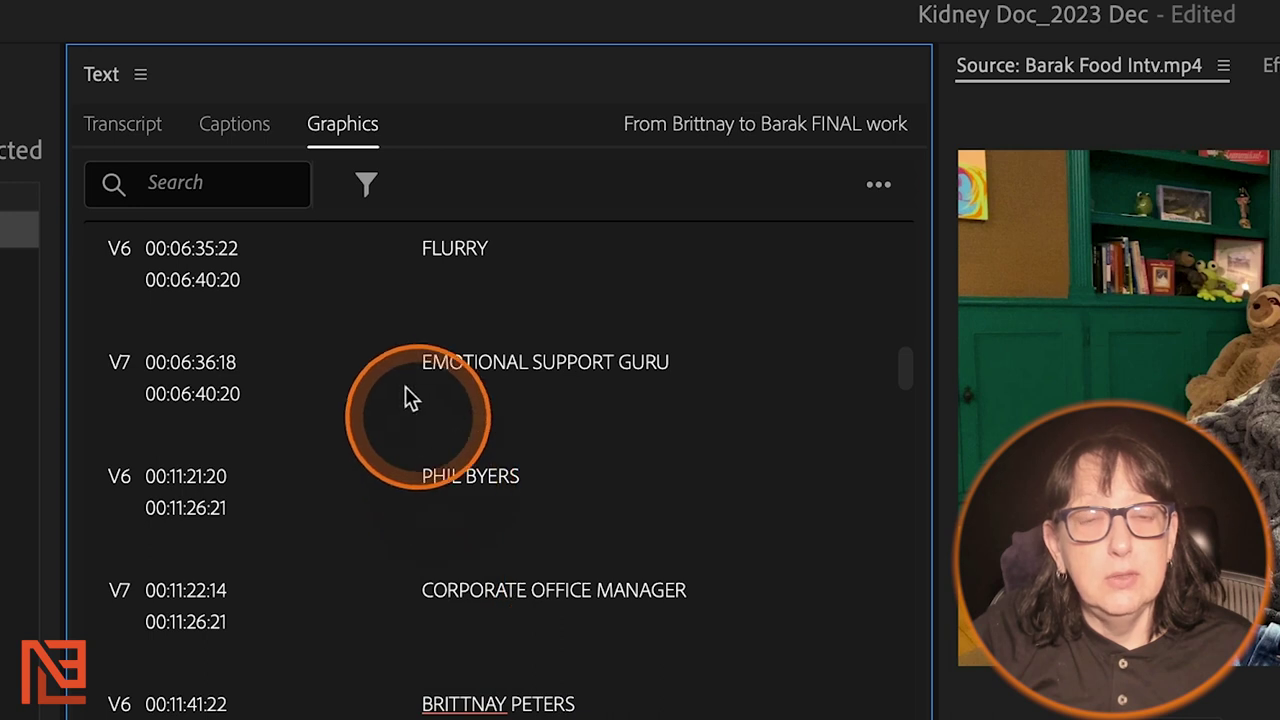
pyautogui.click(232, 126)
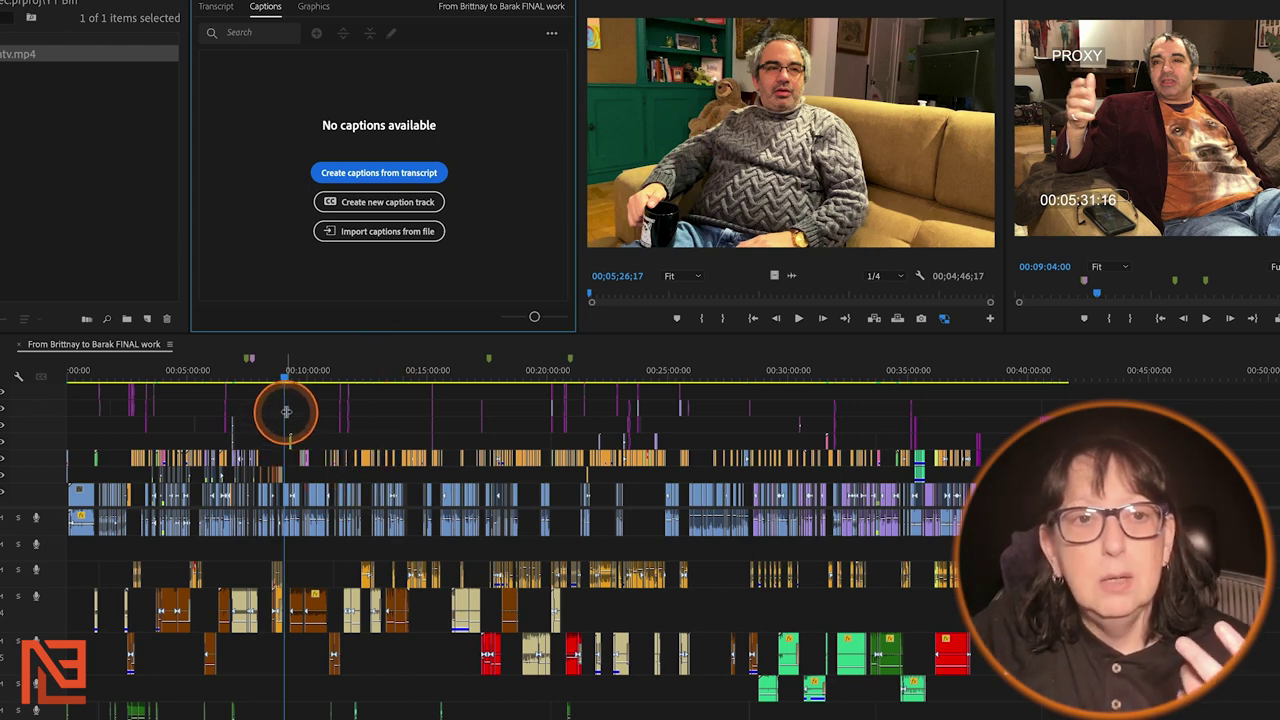
# - Show the sequence's transcript and compare it with the playhead at different points along the timeline, ending at 00:19:55:03
pyautogui.click(286, 370)
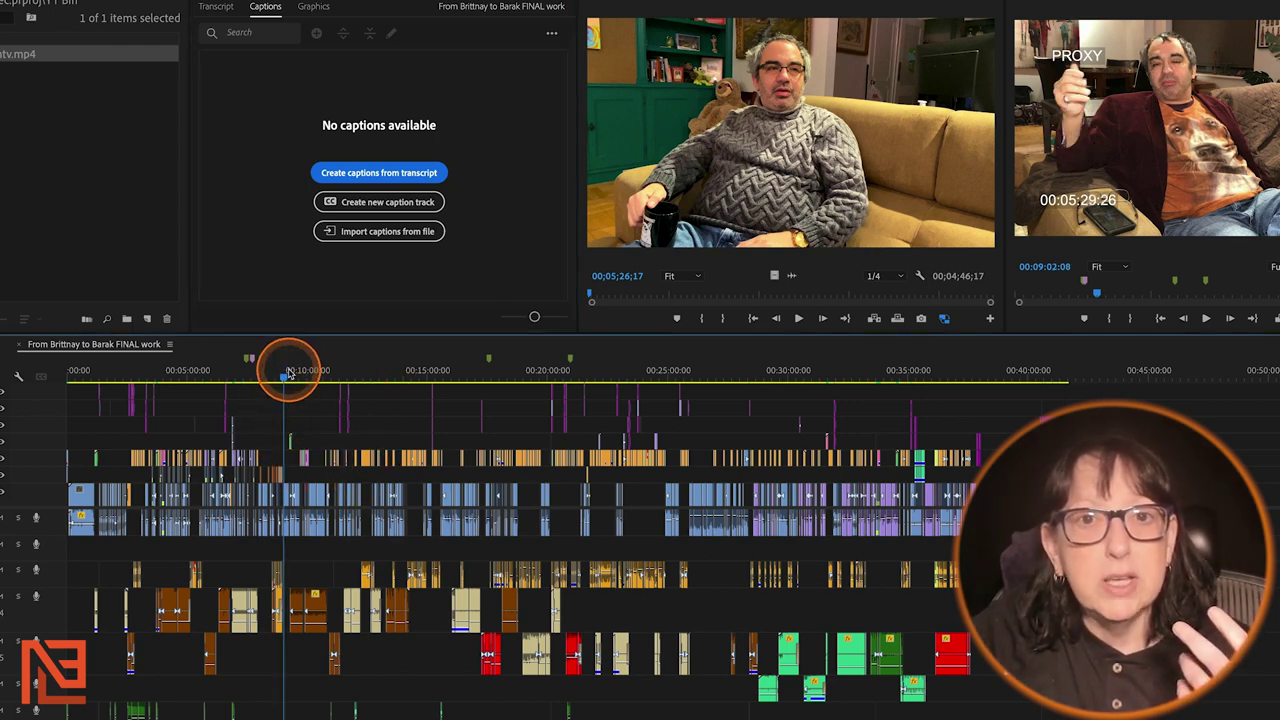
pyautogui.click(222, 10)
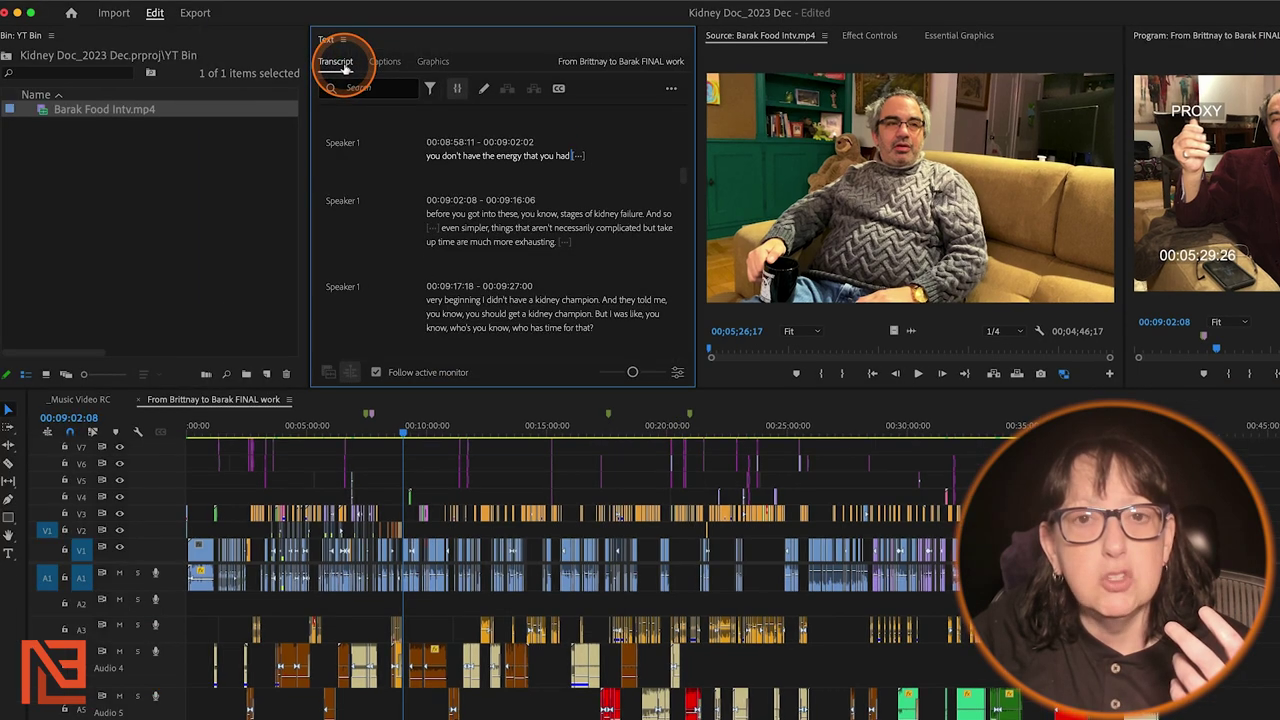
pyautogui.click(457, 425)
pyautogui.moveTo(567, 423); pyautogui.dragTo(660, 458)
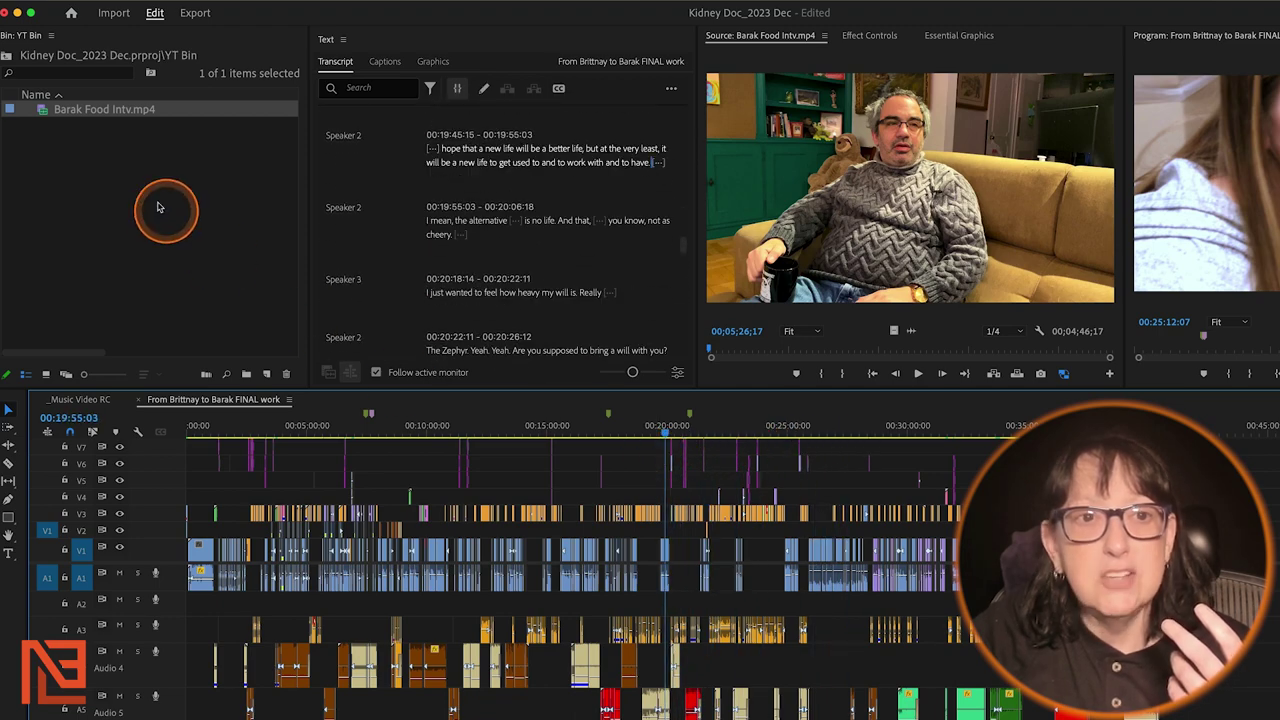
# - Reload Barak Food Intv.mp4 from the YT Bin into the Source Monitor and look through its transcript
pyautogui.click(42, 110)
pyautogui.doubleClick(42, 110)
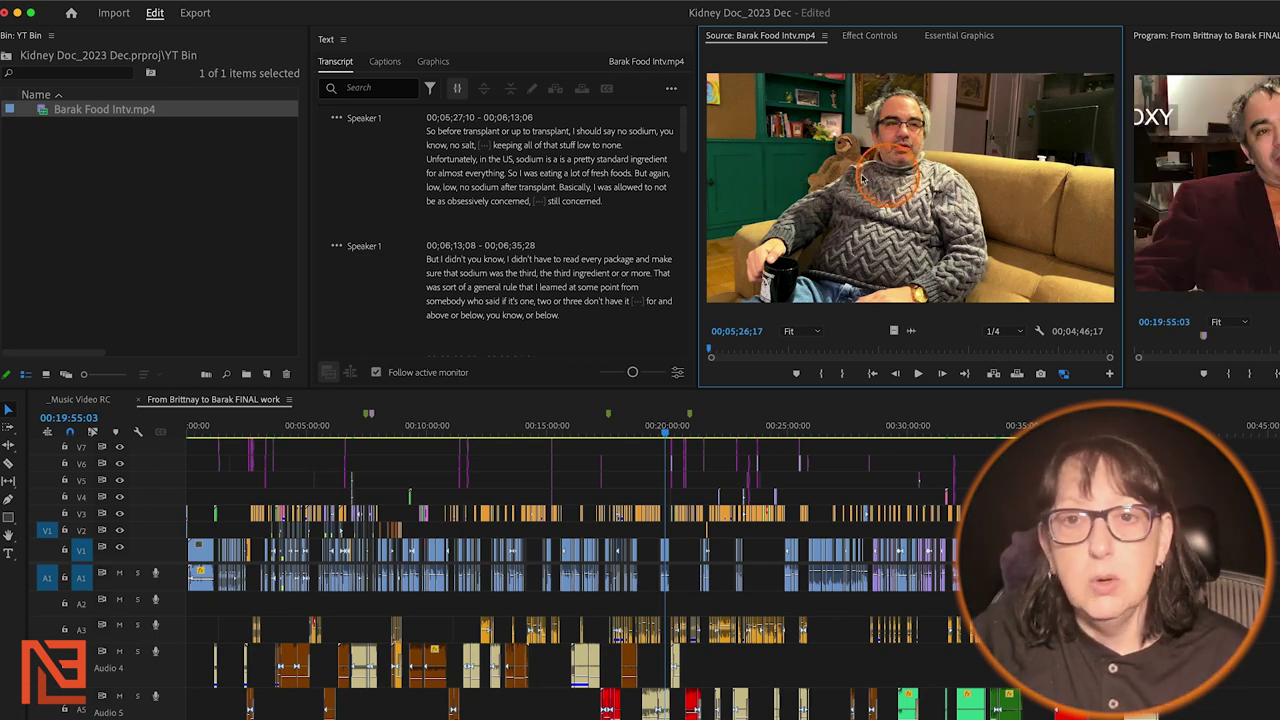
pyautogui.scroll(-6, 560, 198)
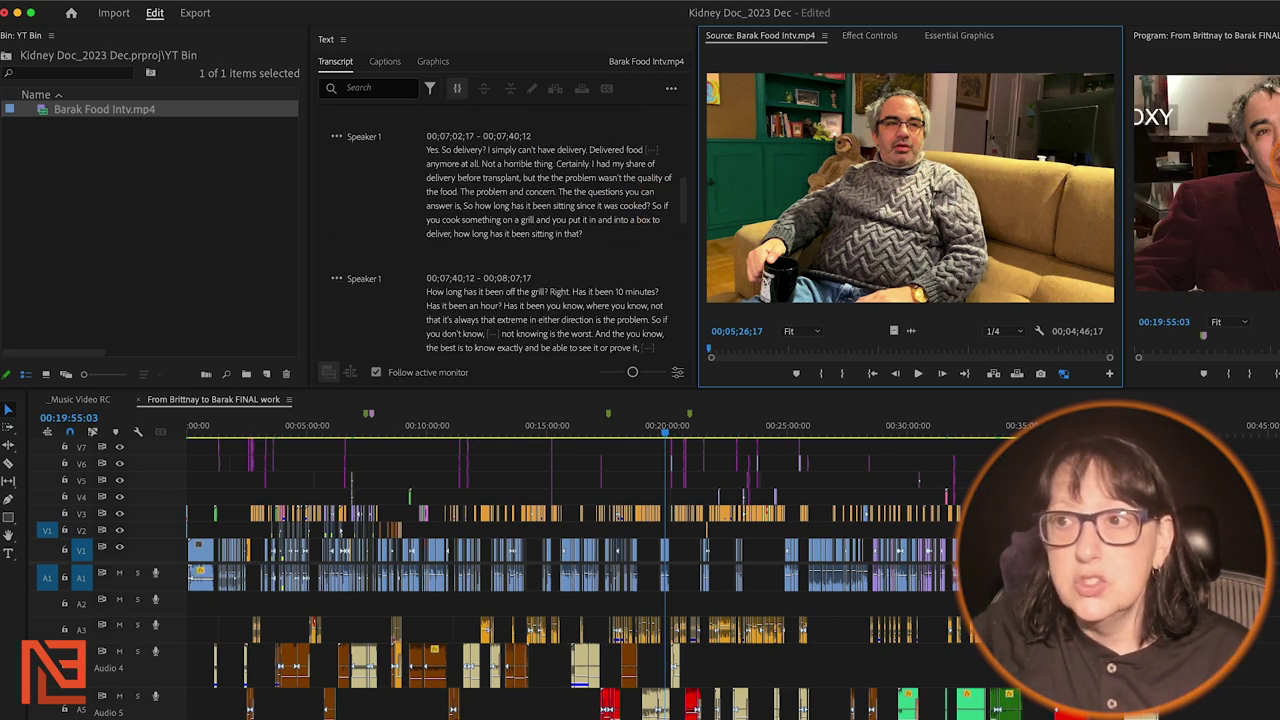
# - Make the sequence active, move its playhead to 00:13:35:09, and switch back to the source clip's transcript
pyautogui.click(1274, 160)
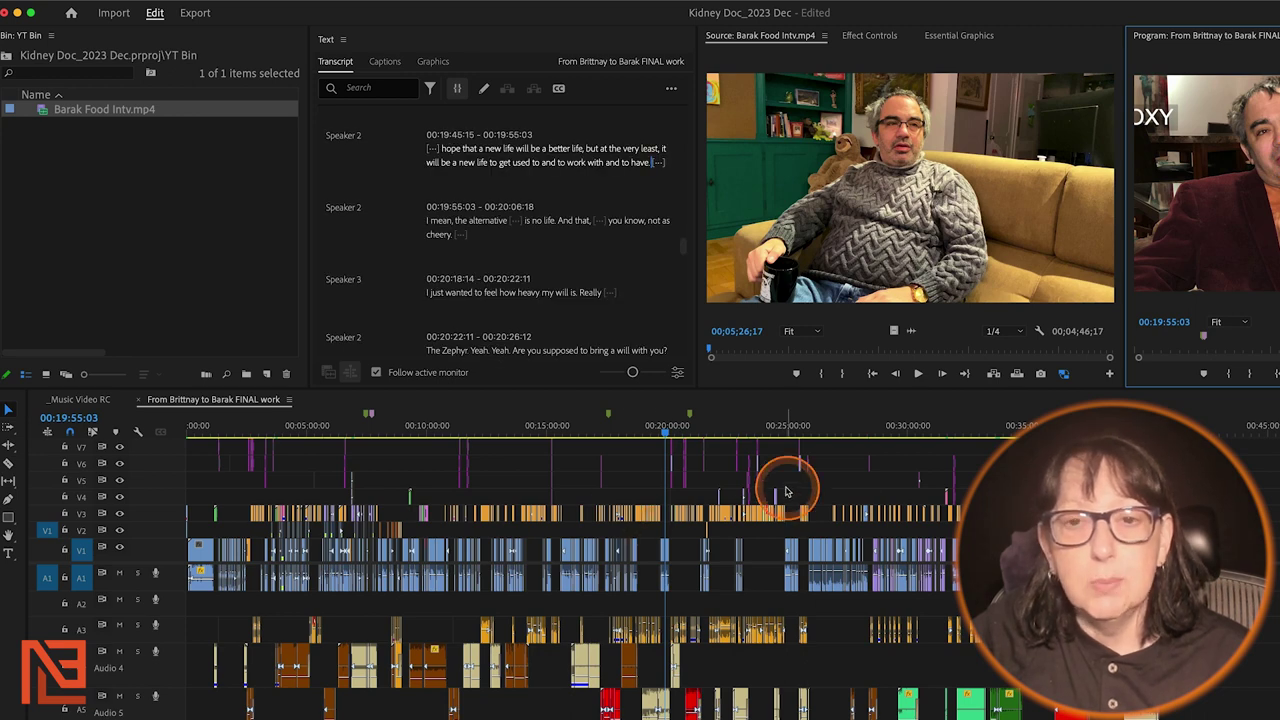
pyautogui.moveTo(664, 425); pyautogui.dragTo(512, 428)
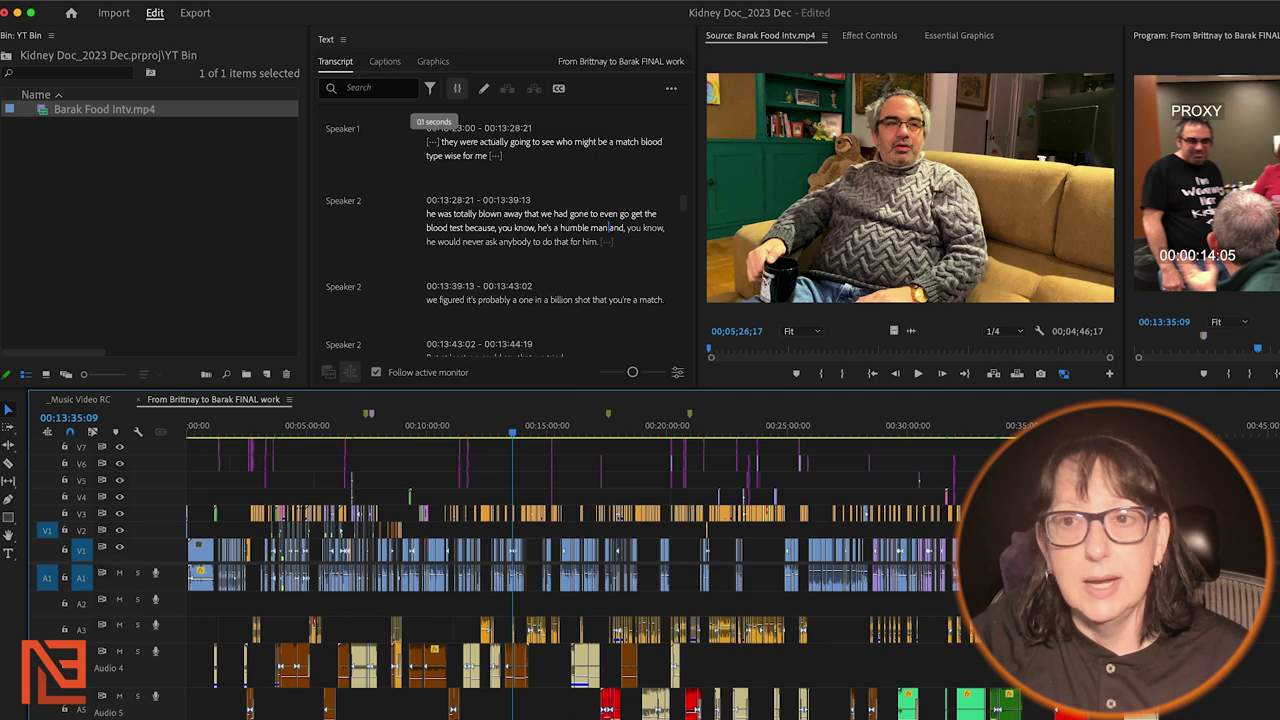
pyautogui.click(888, 168)
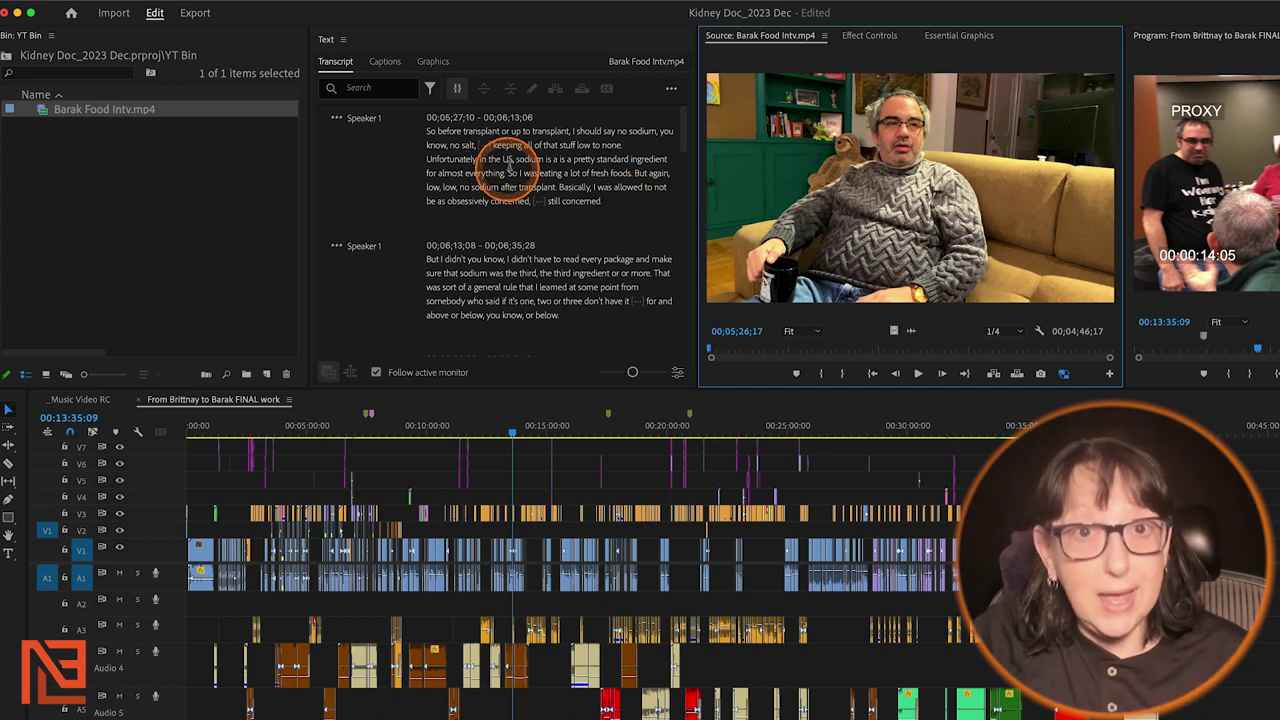
# - Jump the source clip to "keeping" and "obsessively" in the first transcript paragraph, opening that paragraph for text editing and leaving it
pyautogui.click(507, 145)
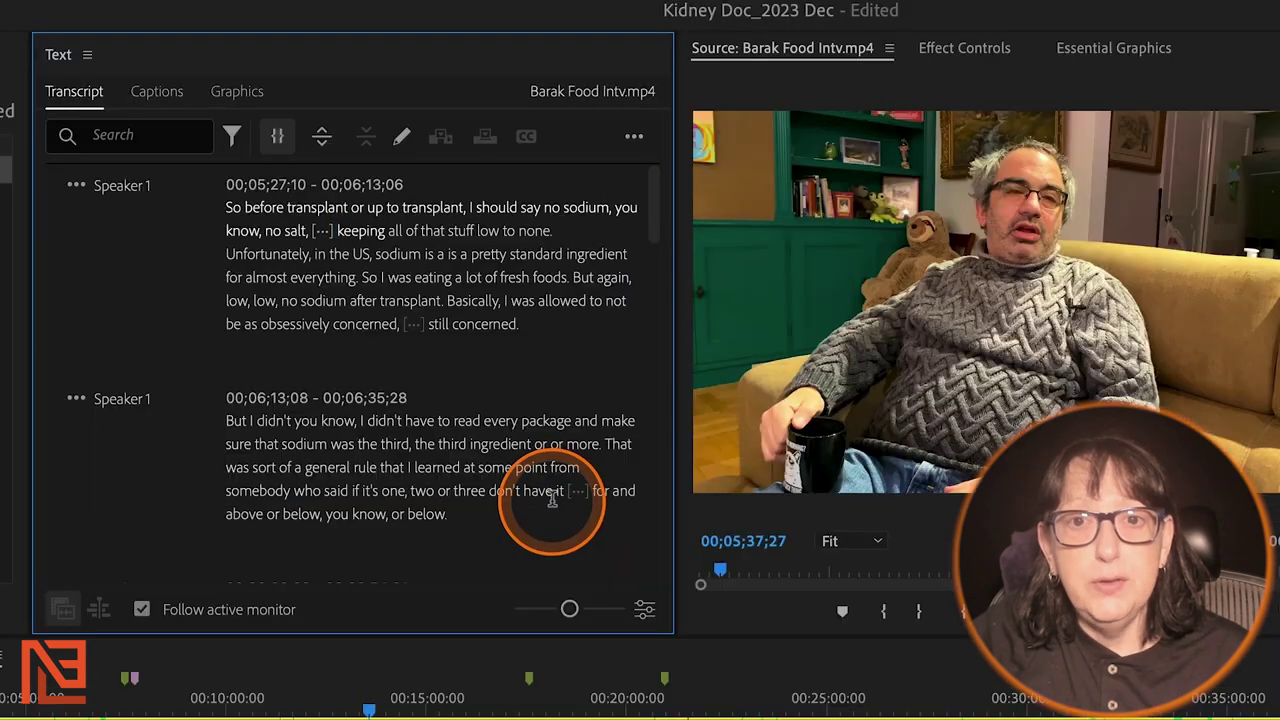
pyautogui.doubleClick(293, 323)
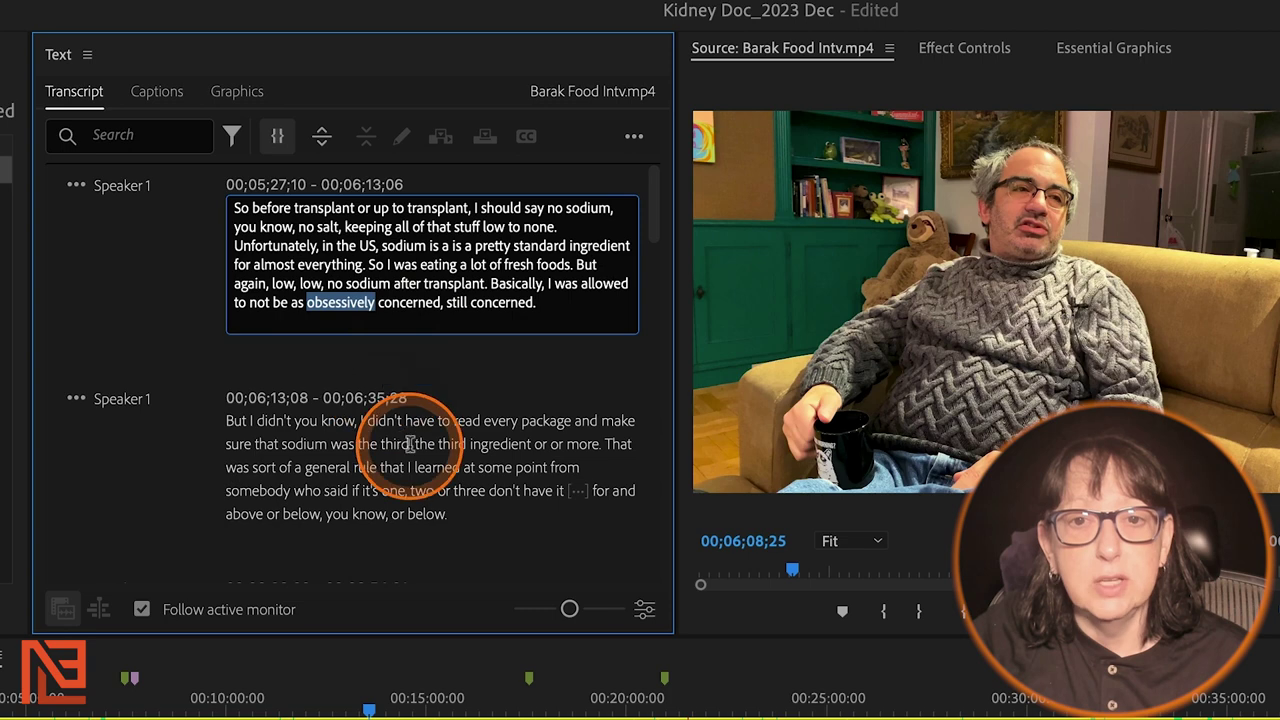
pyautogui.click(380, 443)
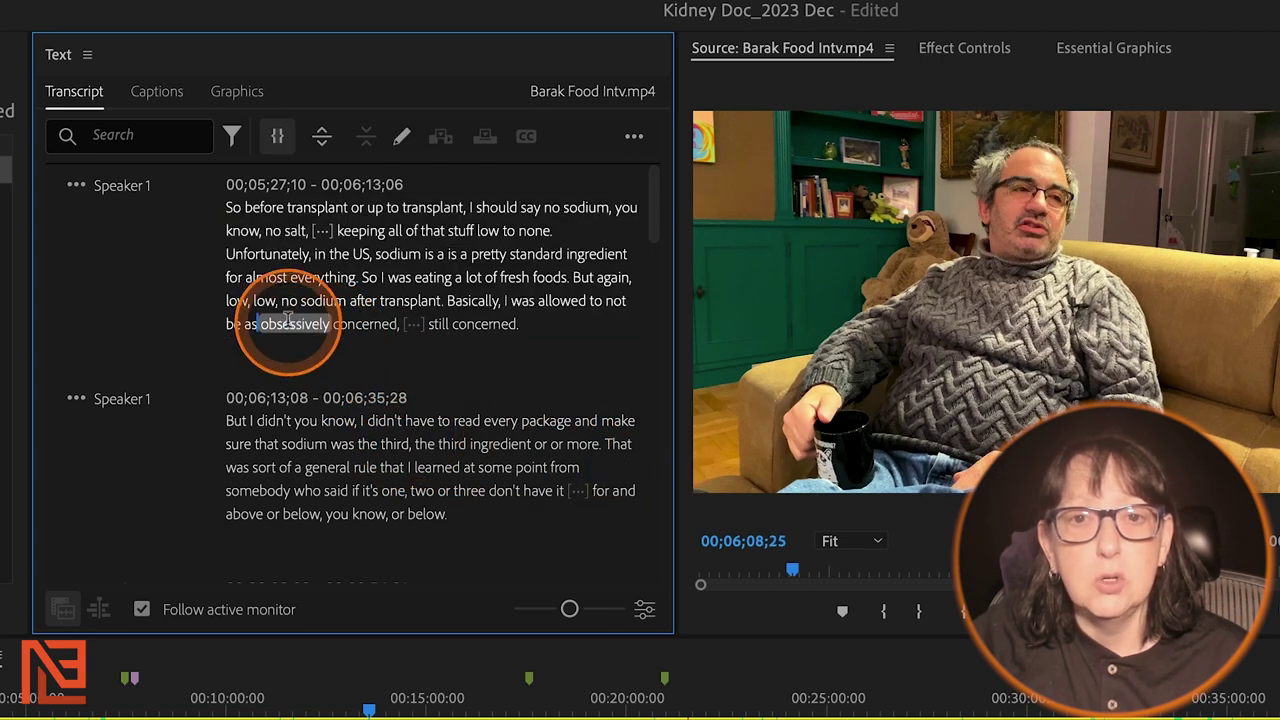
pyautogui.doubleClick(288, 321)
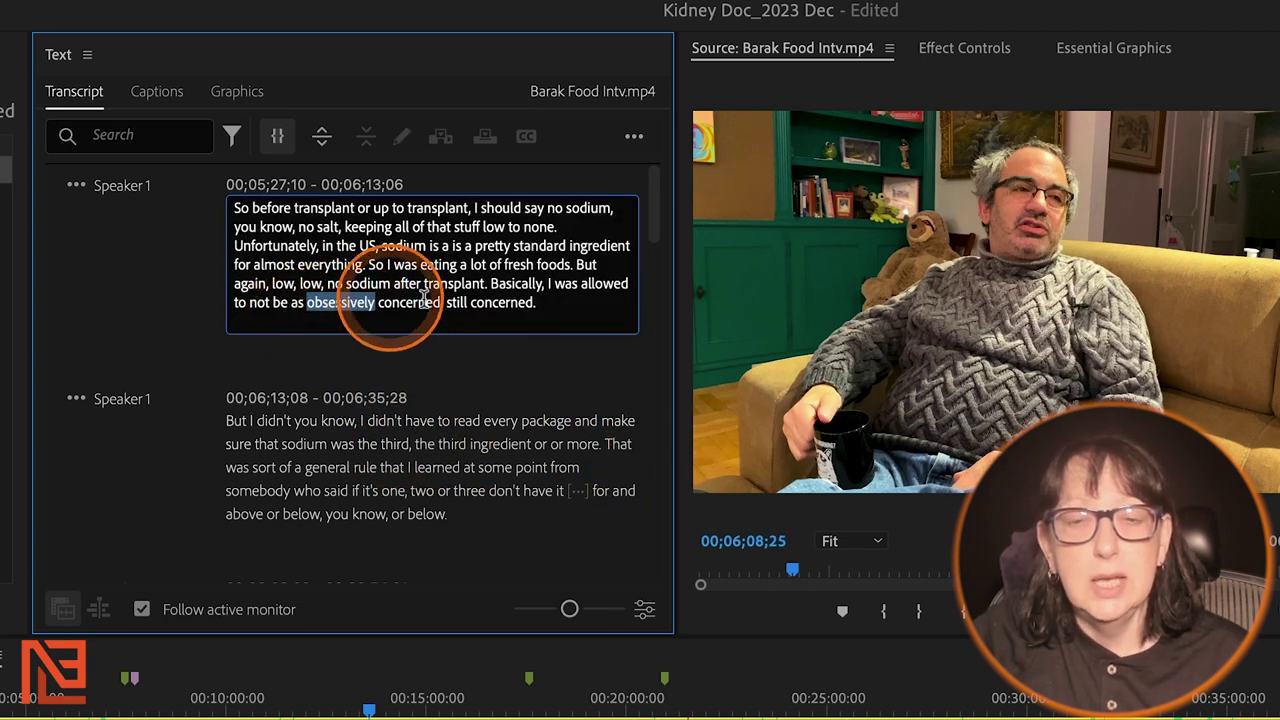
pyautogui.click(400, 385)
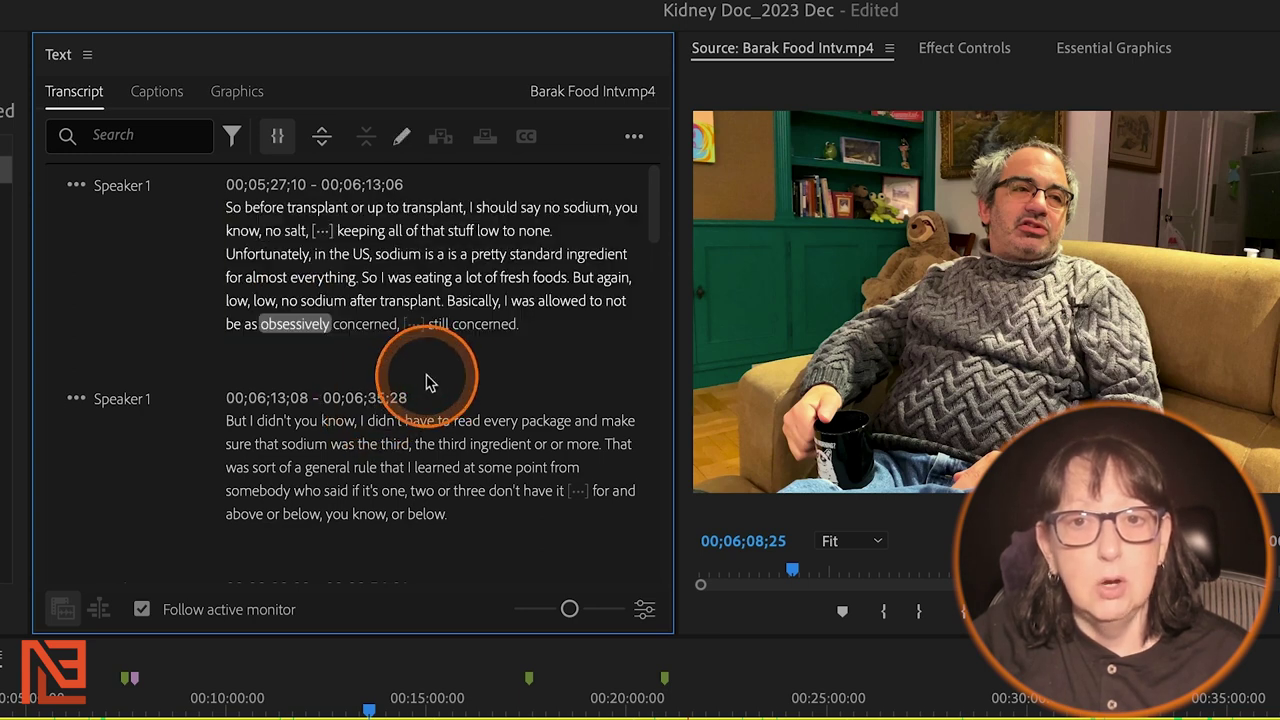
# - Edit the first transcript paragraph so that "obsessively" reads "possessively"
pyautogui.click(403, 137)
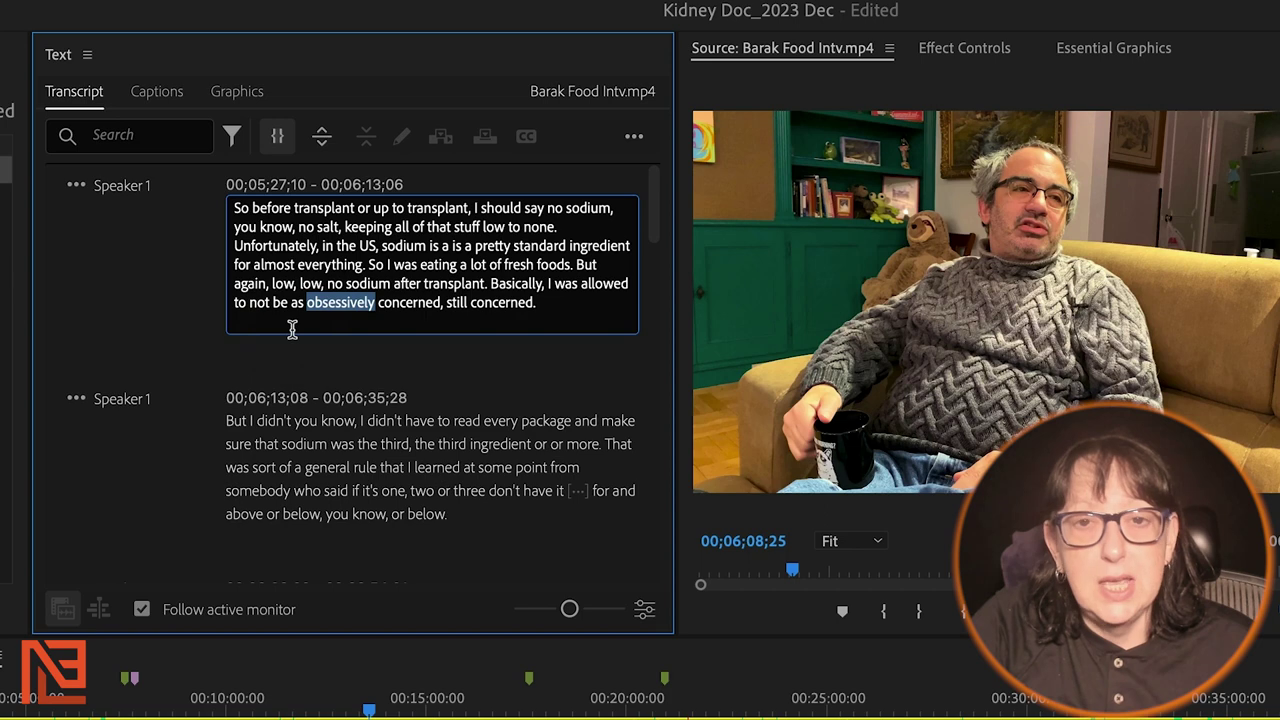
pyautogui.write('poss')
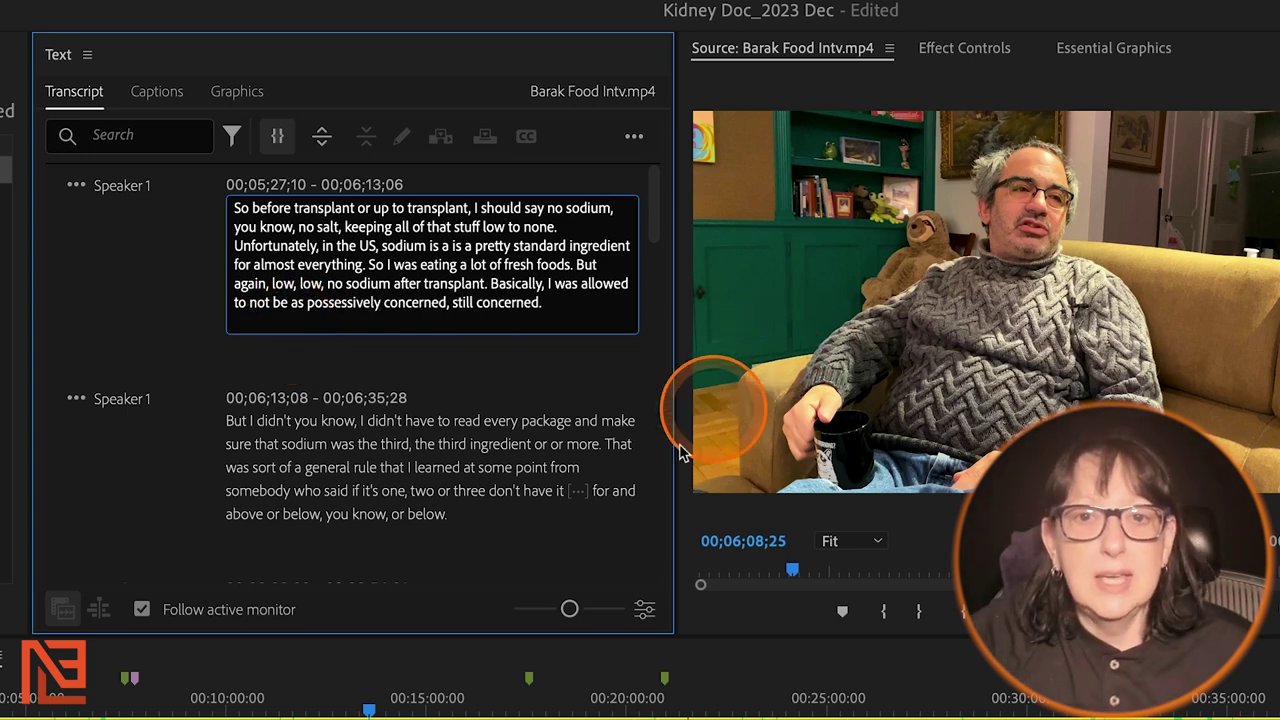
pyautogui.click(514, 356)
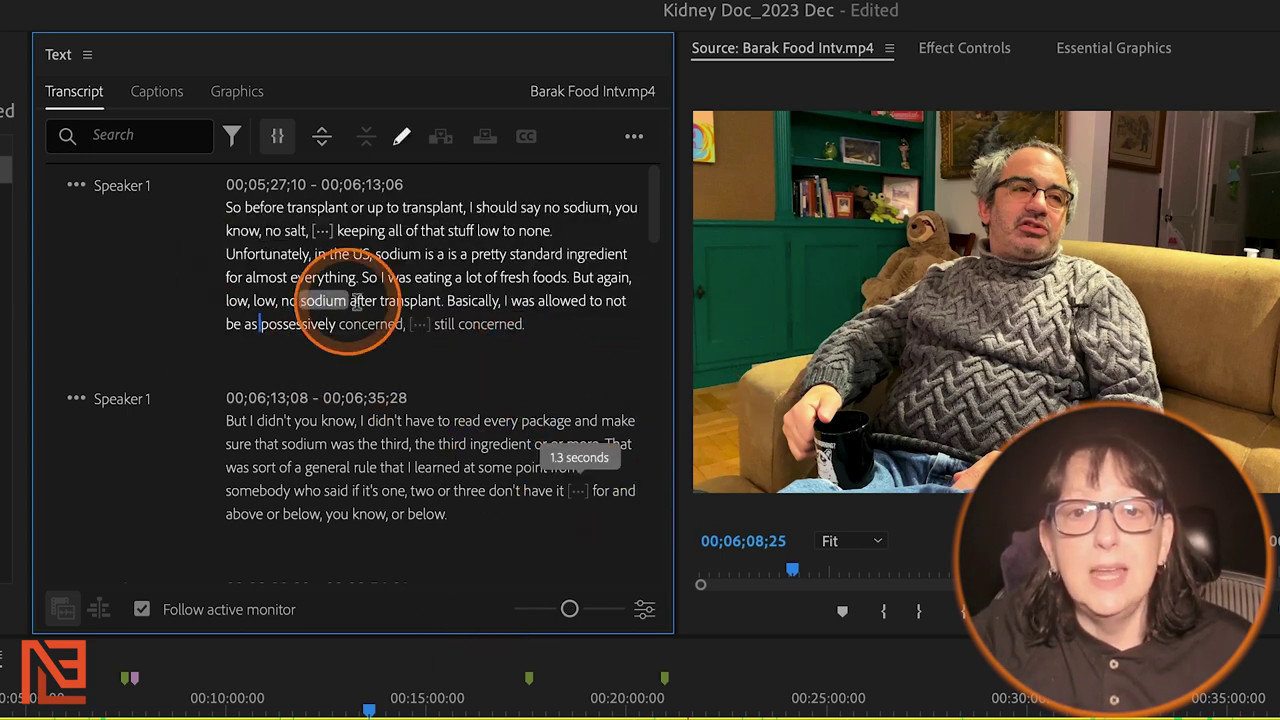
# - Correct the edited word in the first transcript paragraph back to "obsessively"
pyautogui.click(400, 136)
pyautogui.write('o not ')
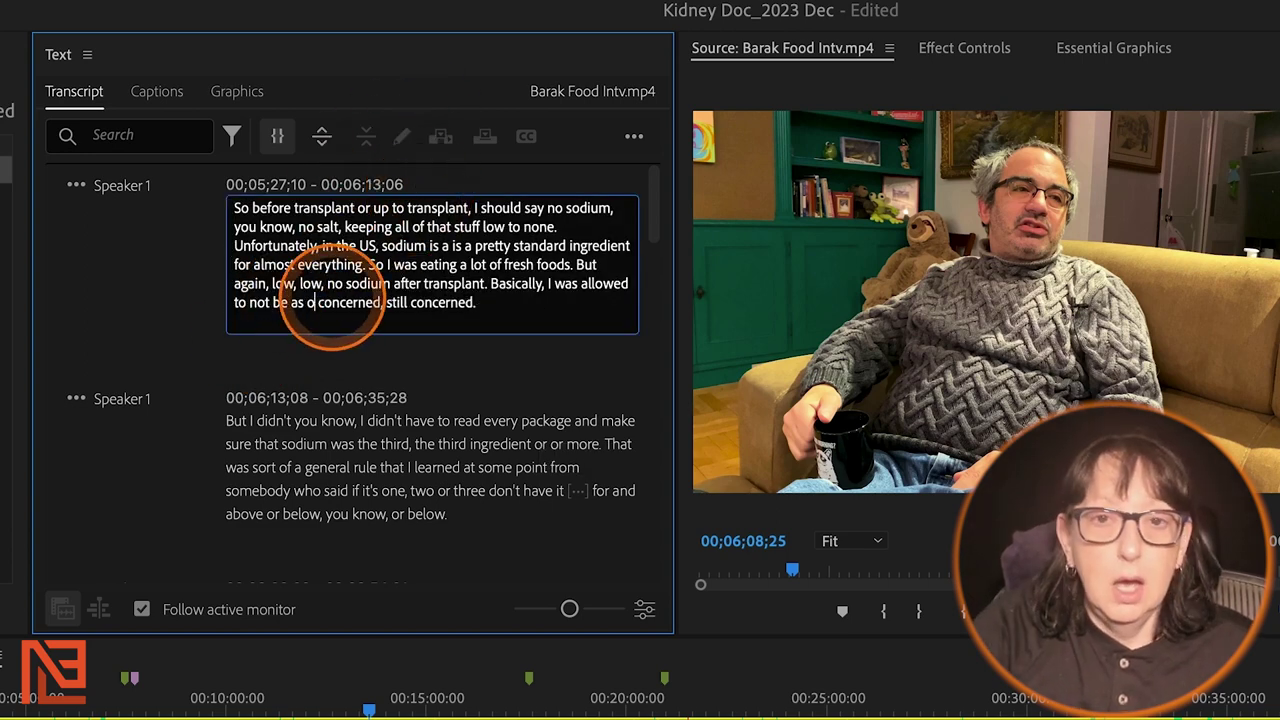
pyautogui.write('bsessively')
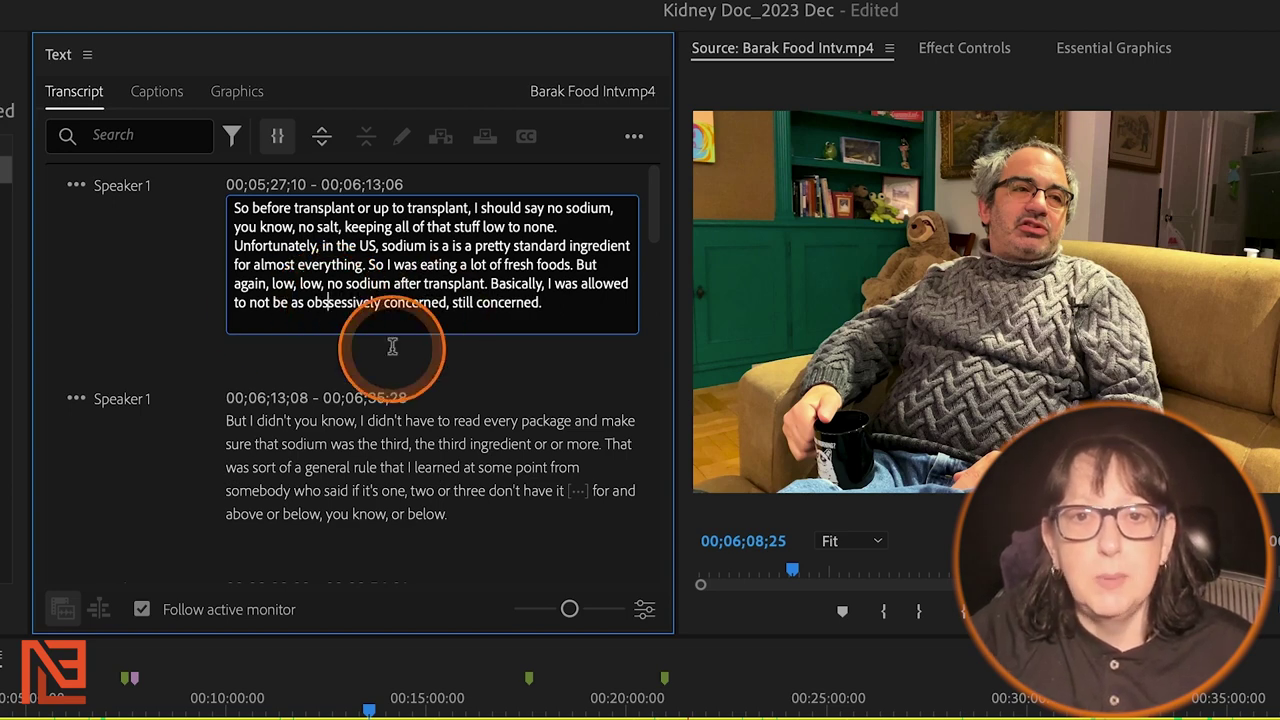
pyautogui.click(523, 349)
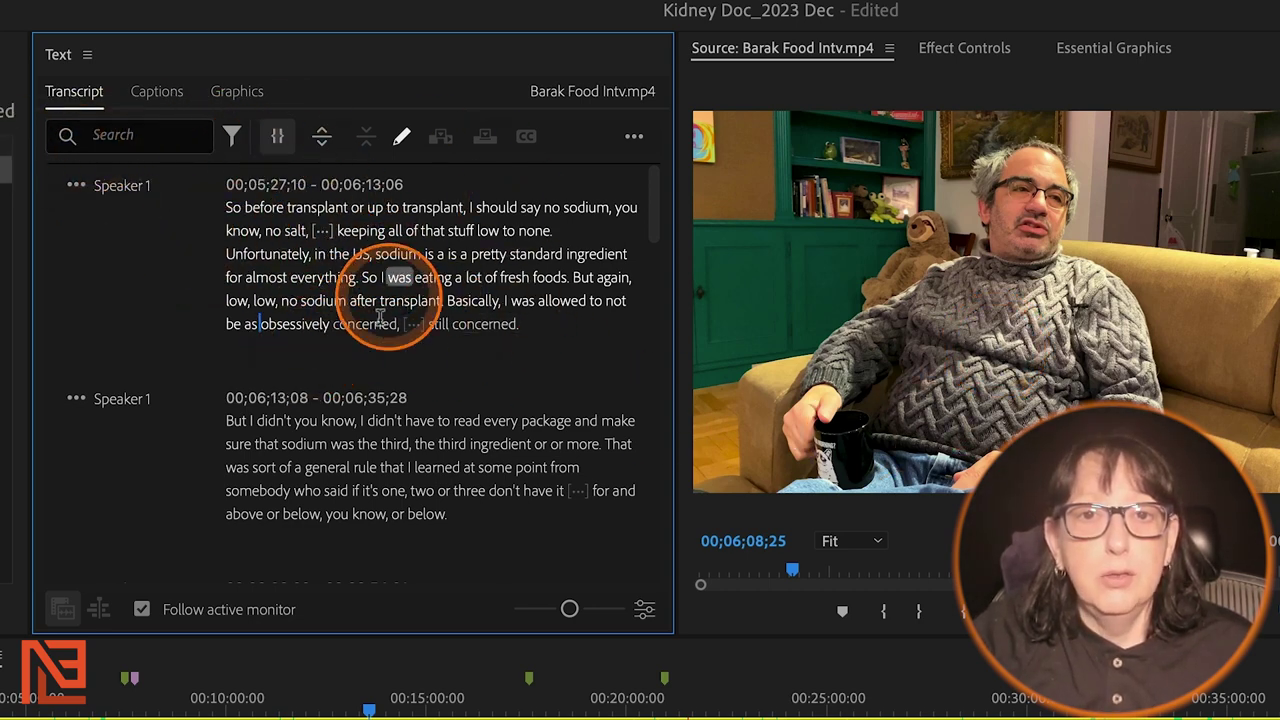
# - Jump the source clip to "transplant" and "So" in the first transcript paragraph, and to "the" before "third" in the second
pyautogui.click(156, 138)
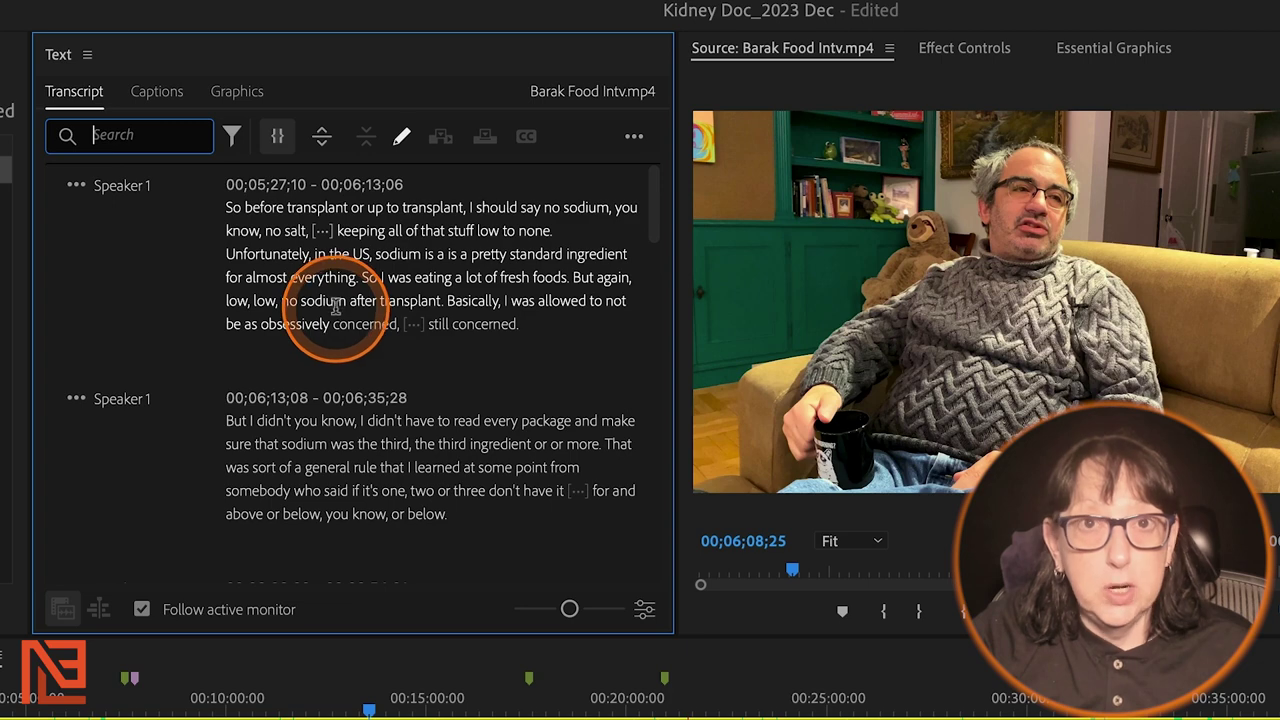
pyautogui.click(287, 207)
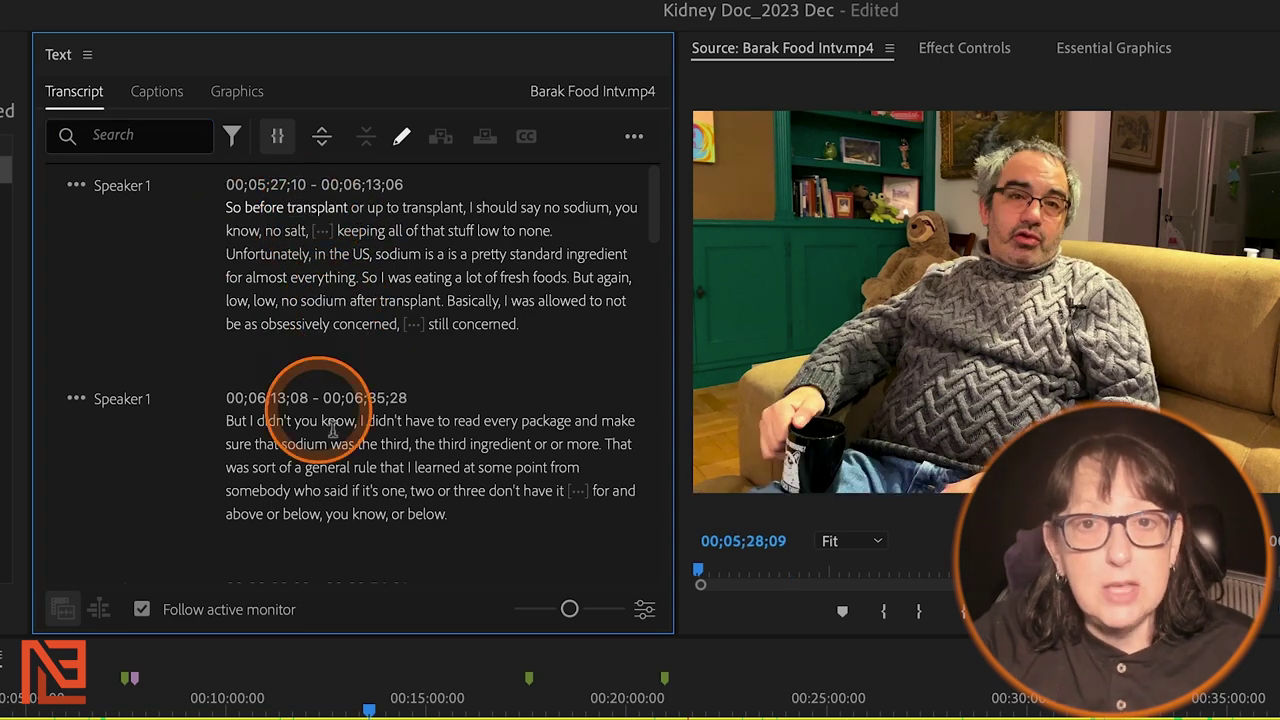
pyautogui.click(233, 207)
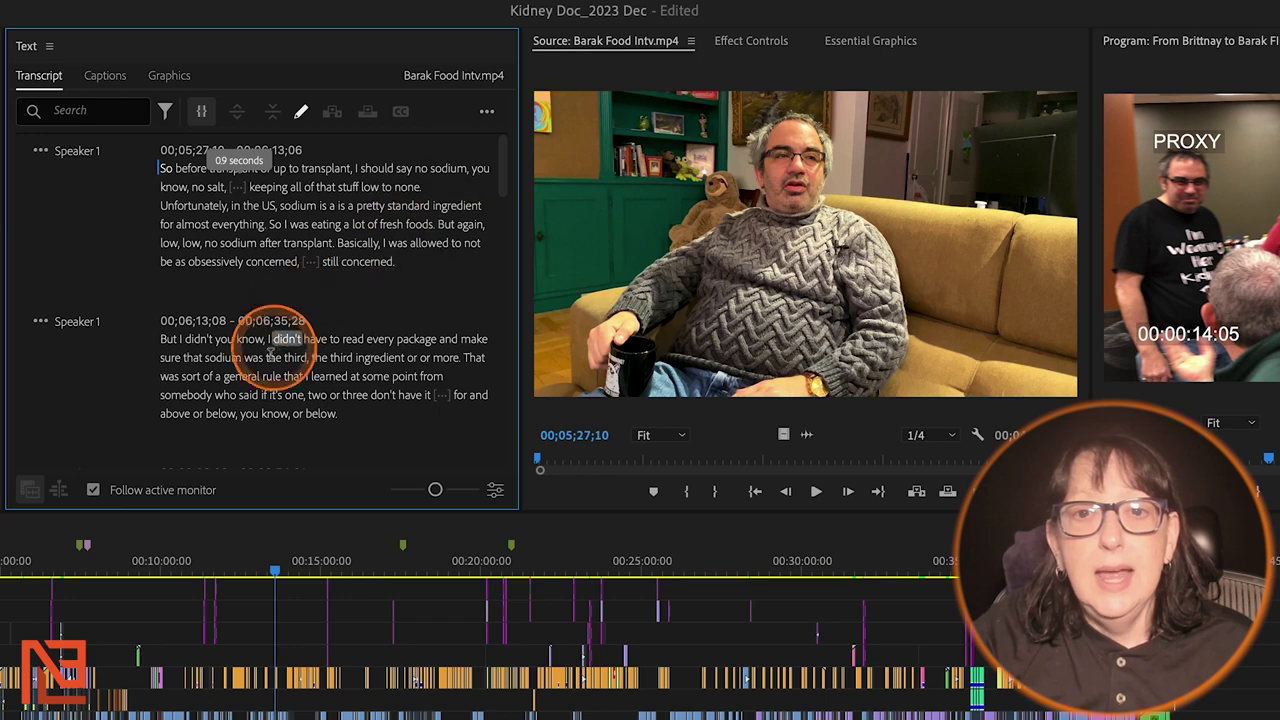
pyautogui.click(275, 350)
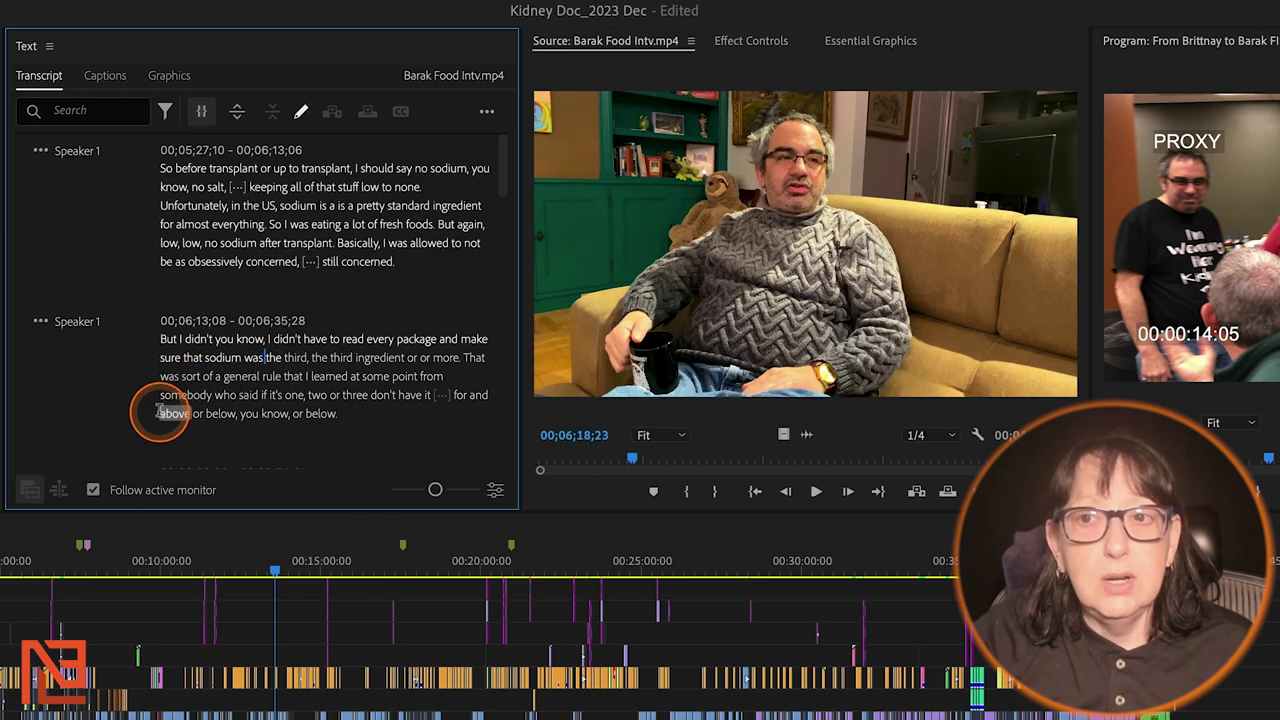
# - Mark the source clip's In point at the word "above" (00;06;32;17) and its Out point at 00;06;57;29
pyautogui.click(160, 412)
pyautogui.click(650, 475)
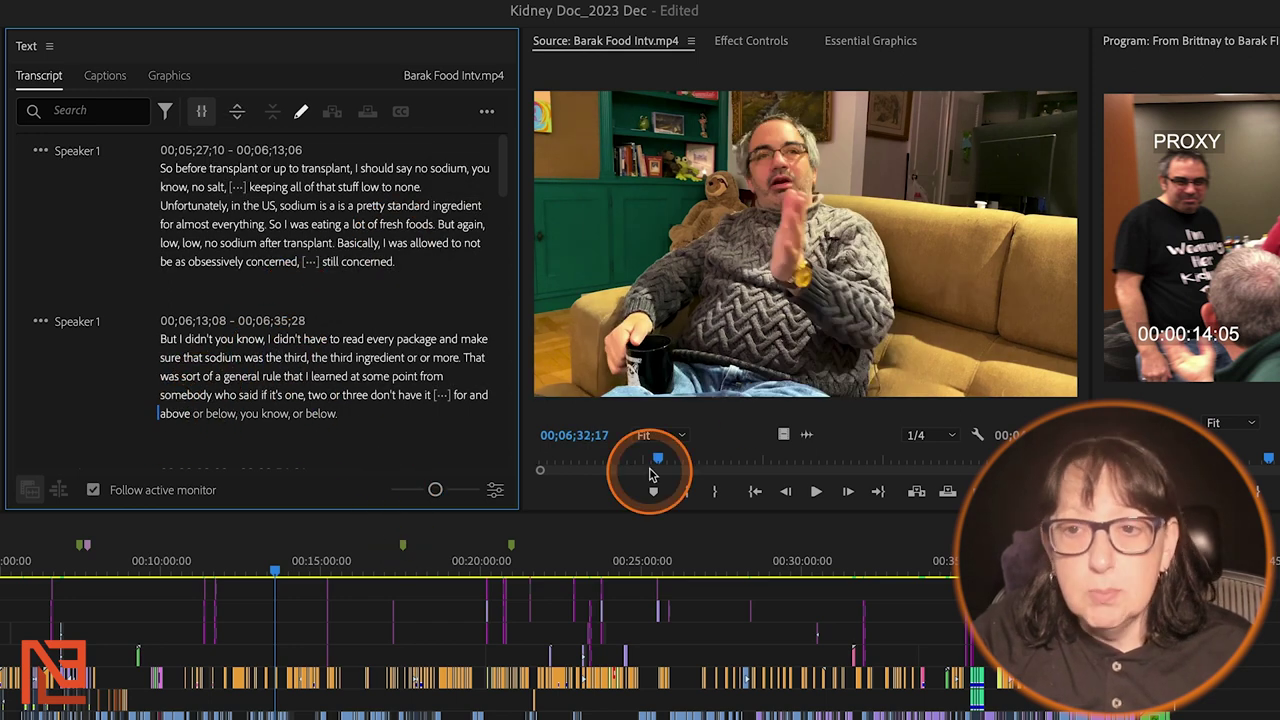
pyautogui.click(683, 300)
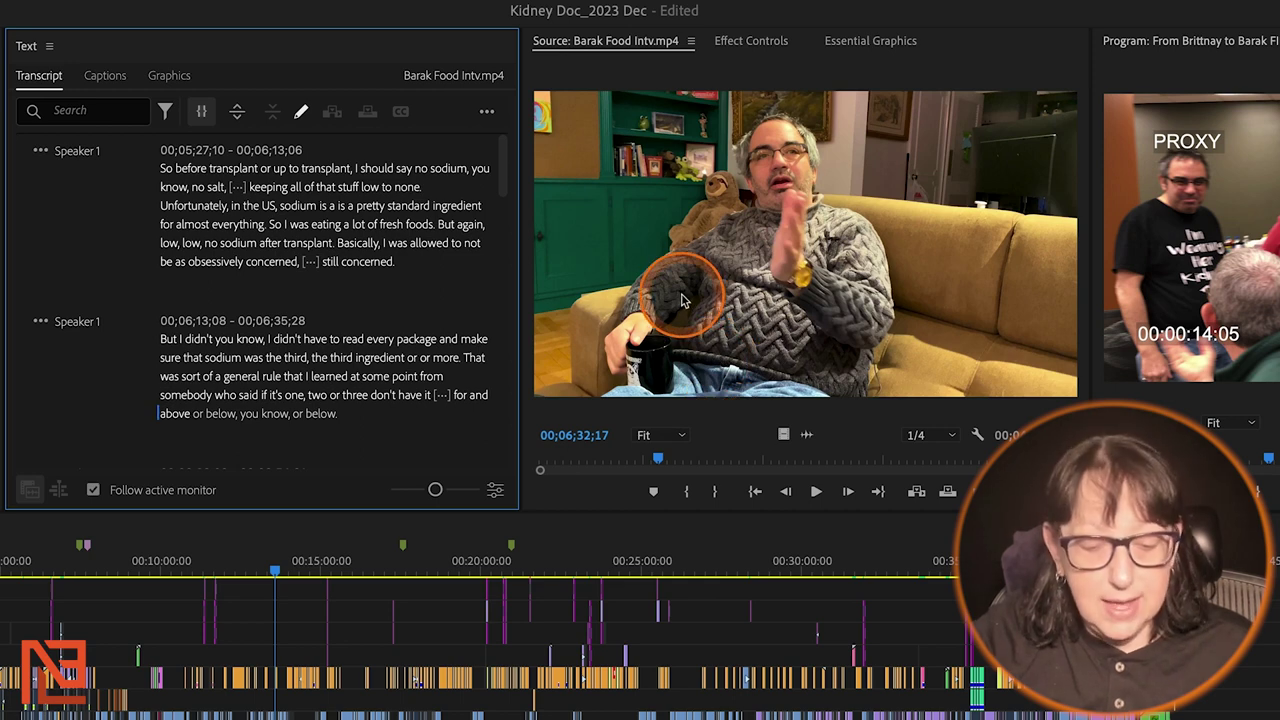
pyautogui.click(646, 444)
pyautogui.click(700, 450)
pyautogui.click(708, 457)
pyautogui.press('o')
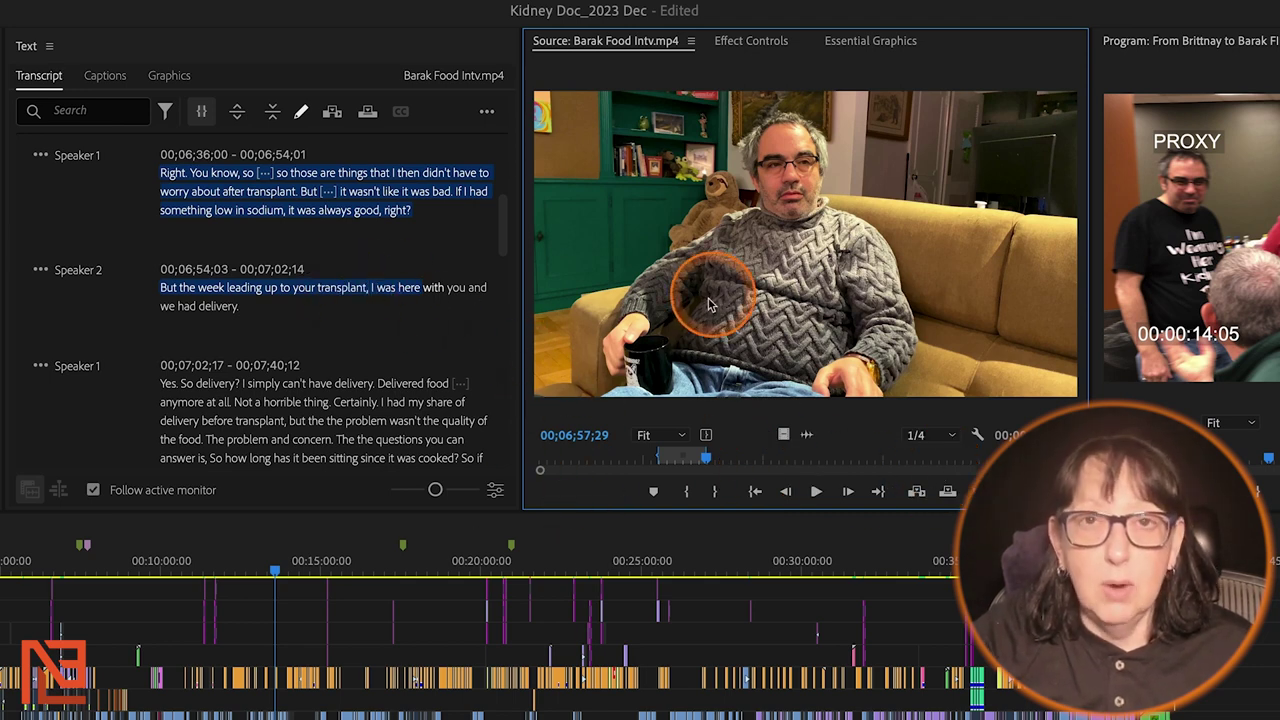
# - Clear the marked range and select "the third ingredient or or more." in the transcript paragraph starting at 00;06;13;08
pyautogui.click(400, 330)
pyautogui.scroll(3, 382, 284)
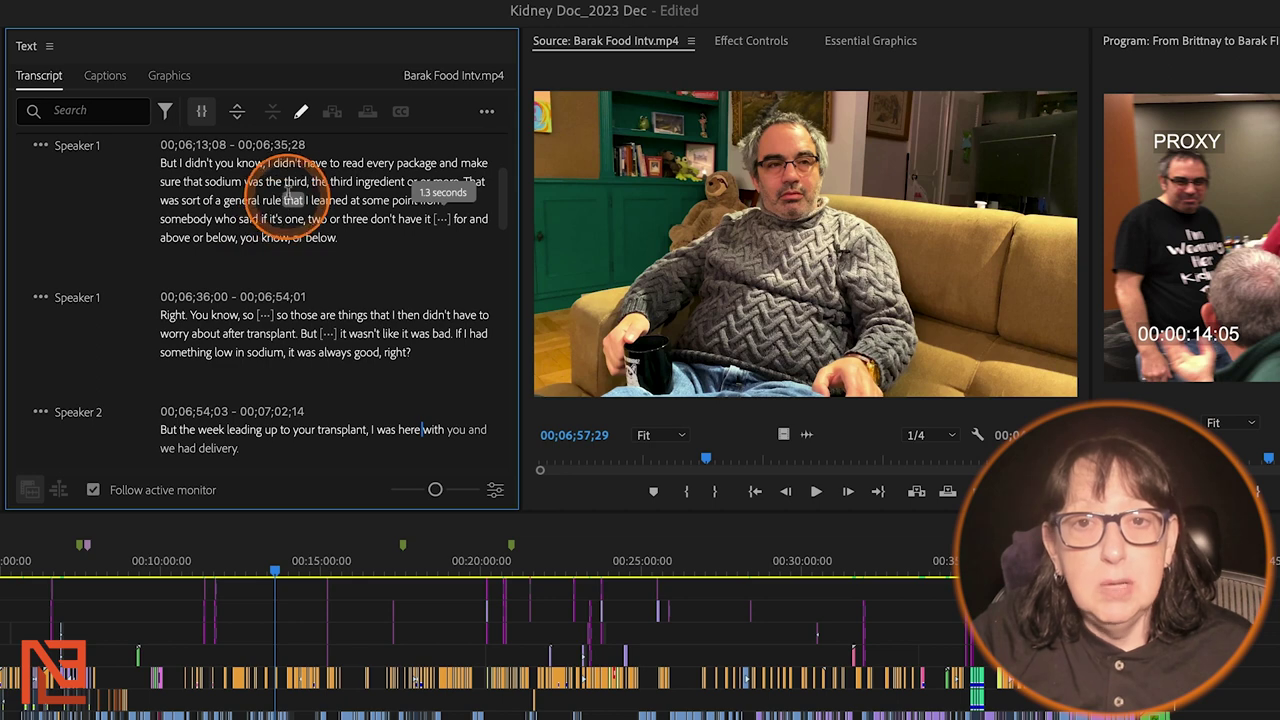
pyautogui.click(170, 164)
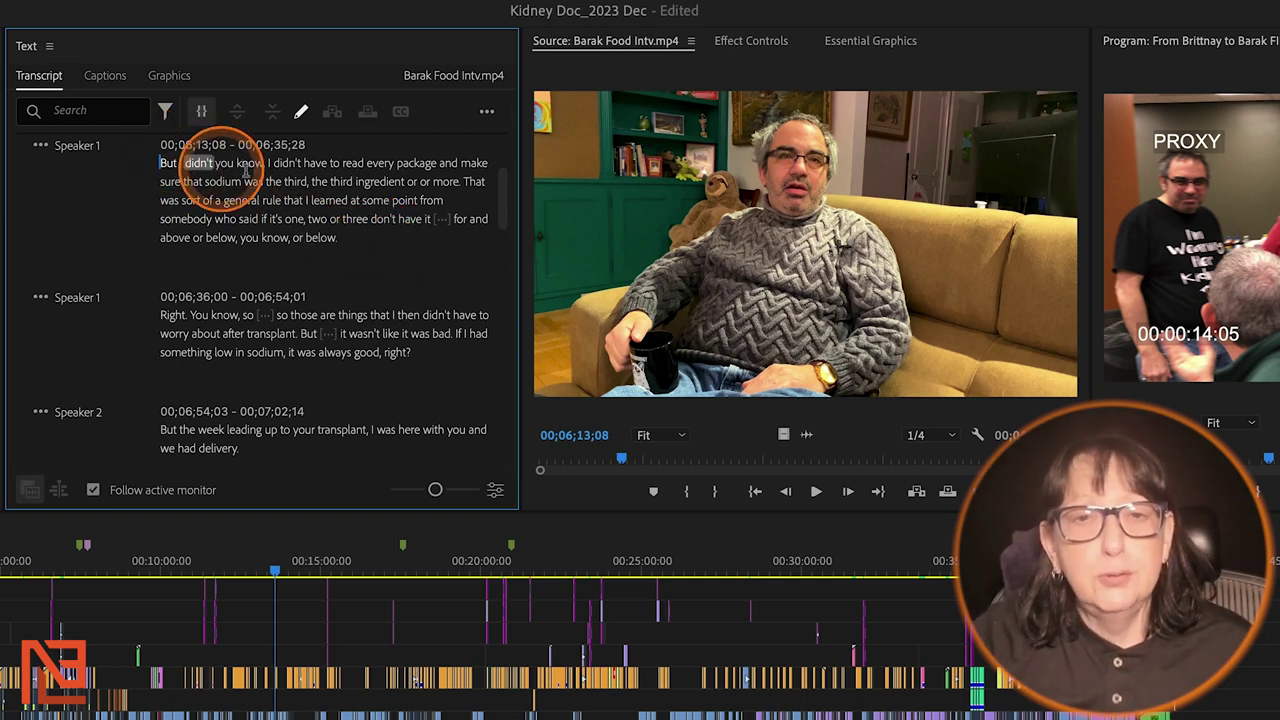
pyautogui.click(287, 287)
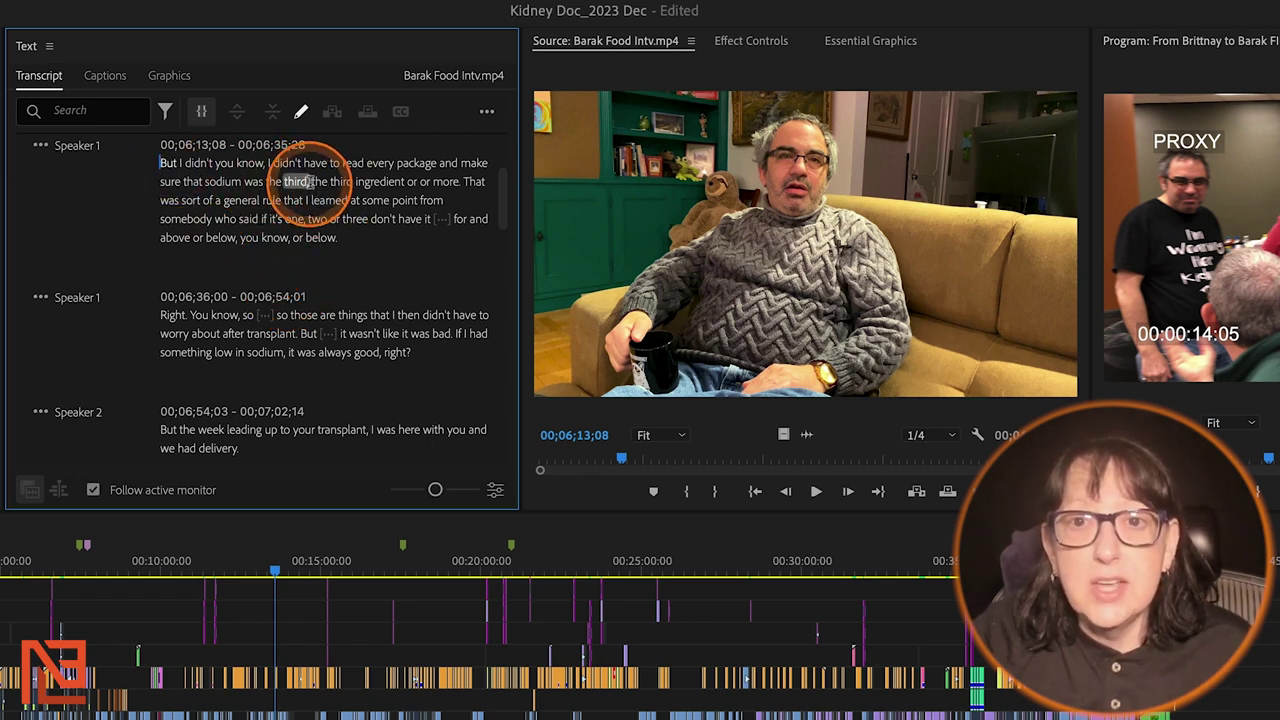
pyautogui.moveTo(318, 181); pyautogui.dragTo(455, 181)
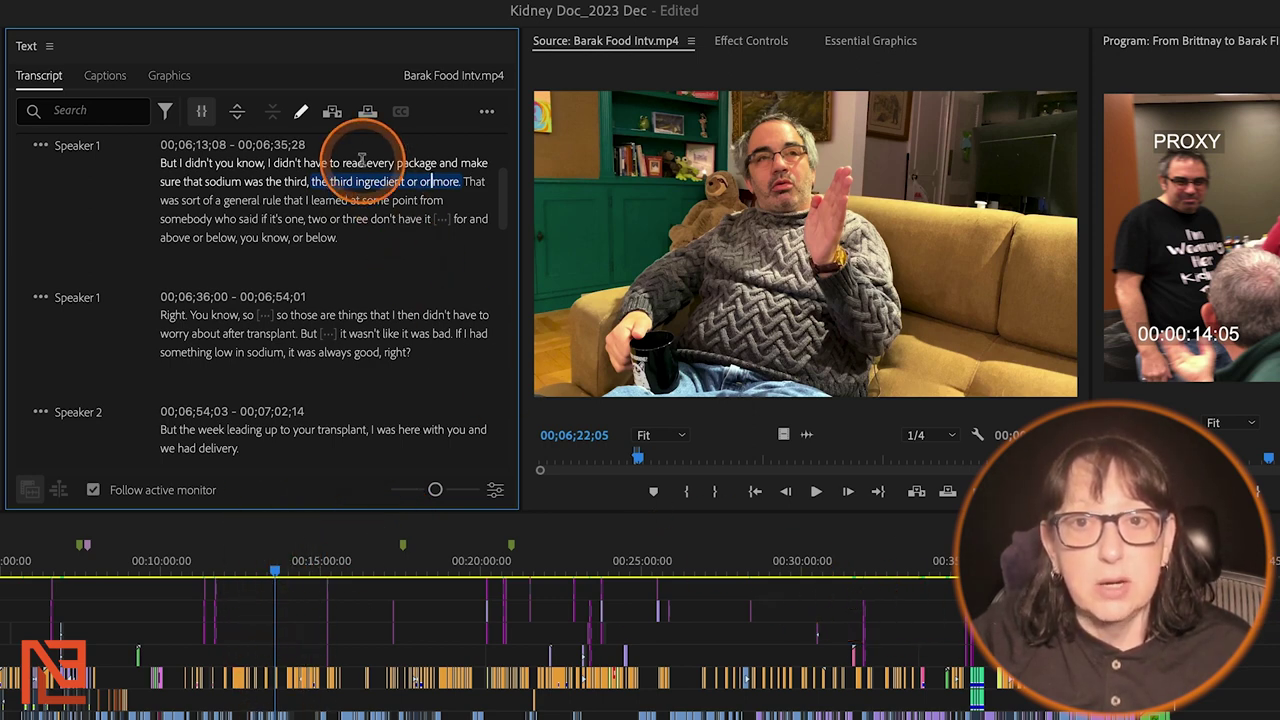
# - Move the sequence playhead past the end of the edit to 00:42:39:20 and return to the source clip's transcript
pyautogui.click(274, 572)
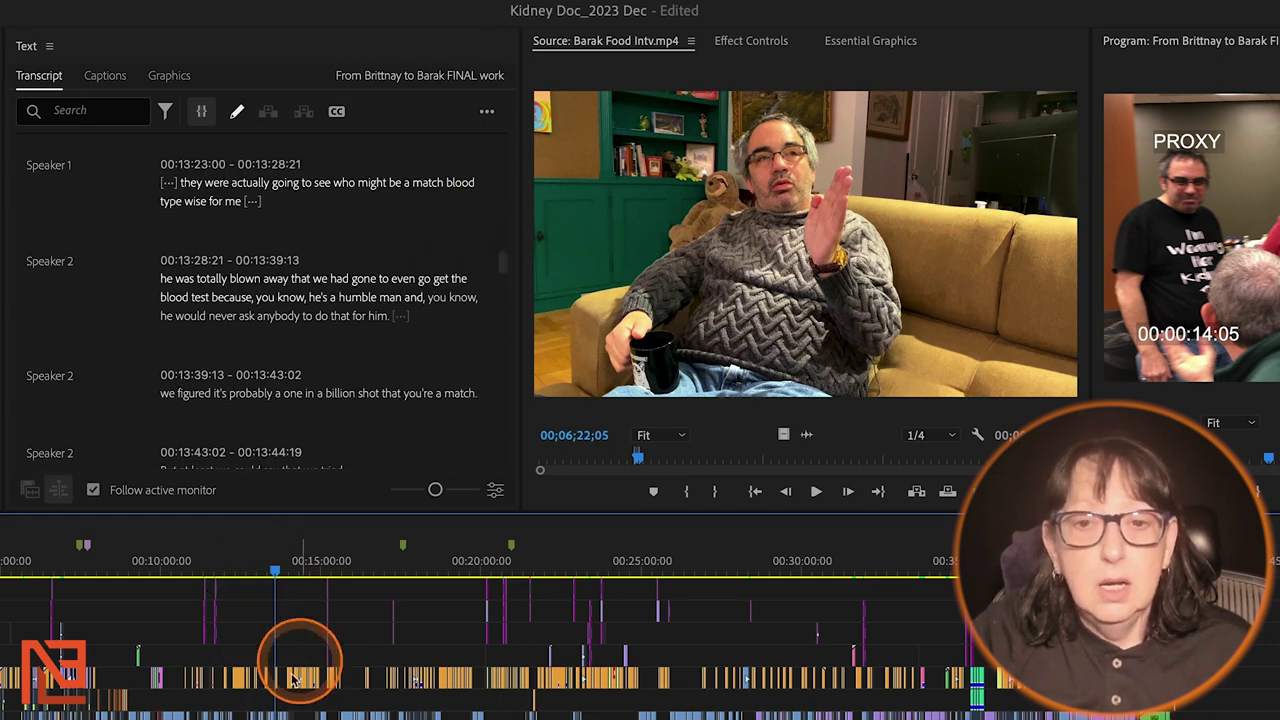
pyautogui.press('End')
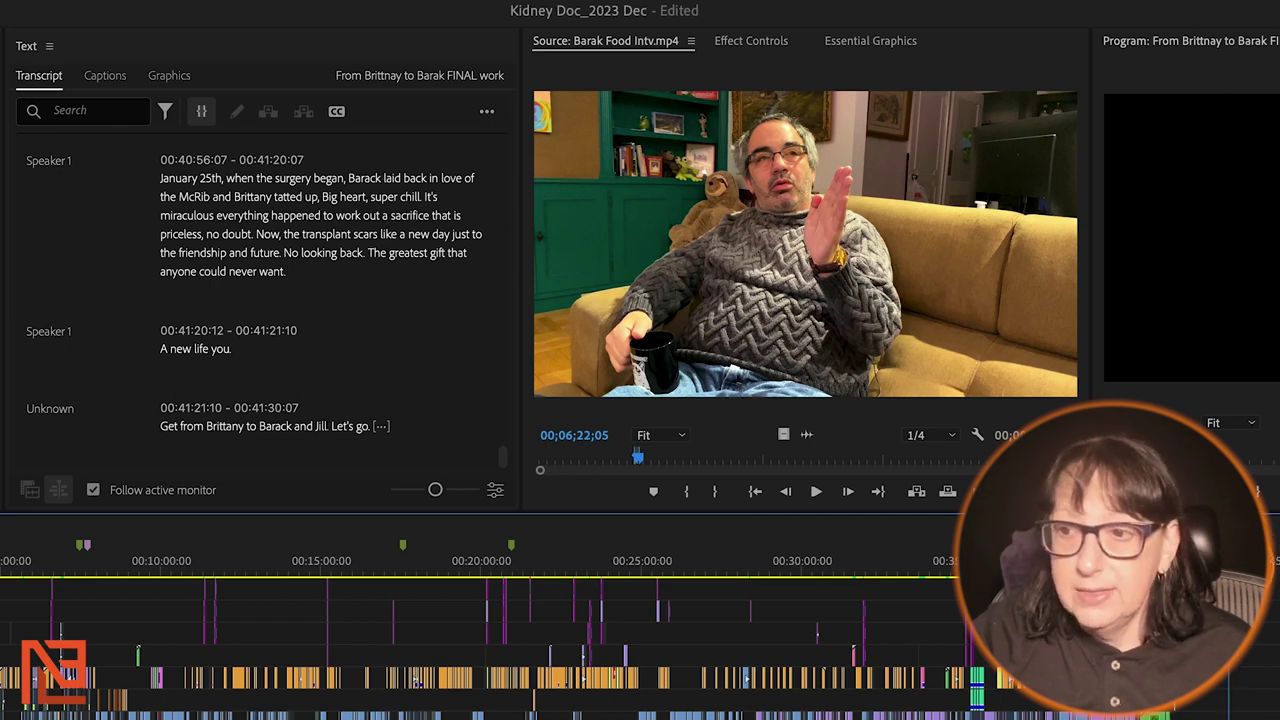
pyautogui.press('=')
pyautogui.press('=')
pyautogui.press('=')
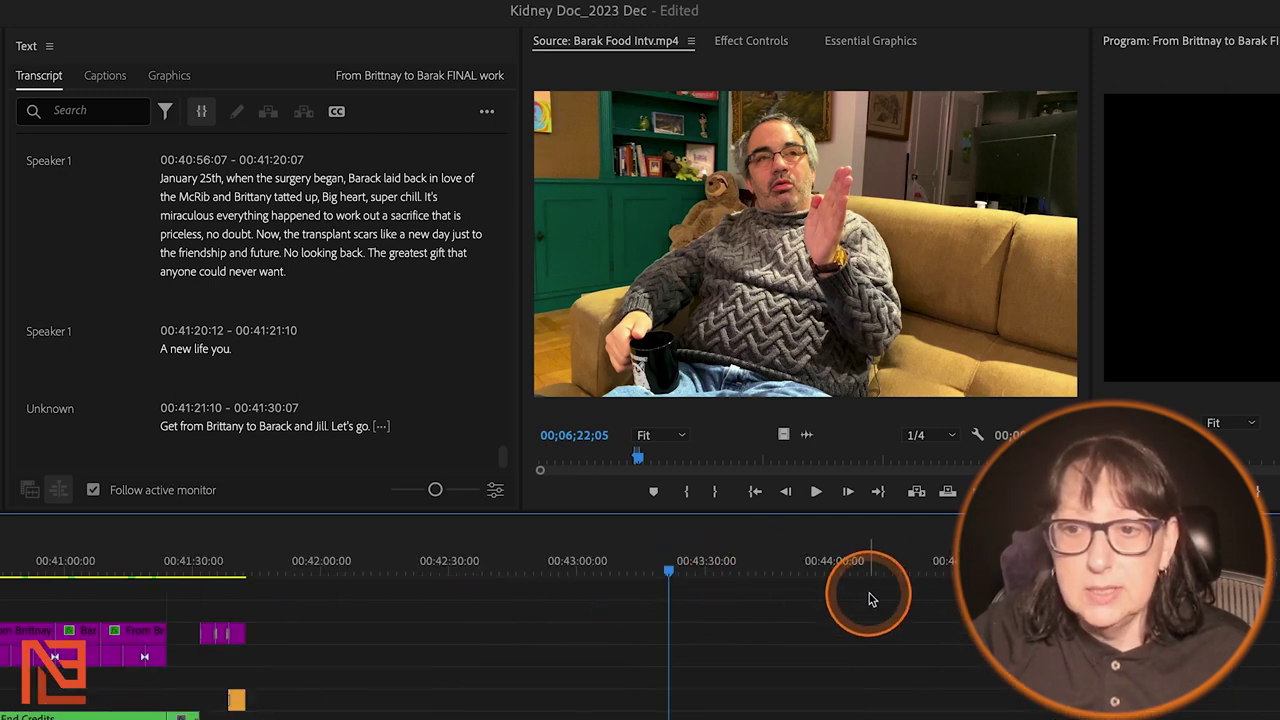
pyautogui.click(491, 560)
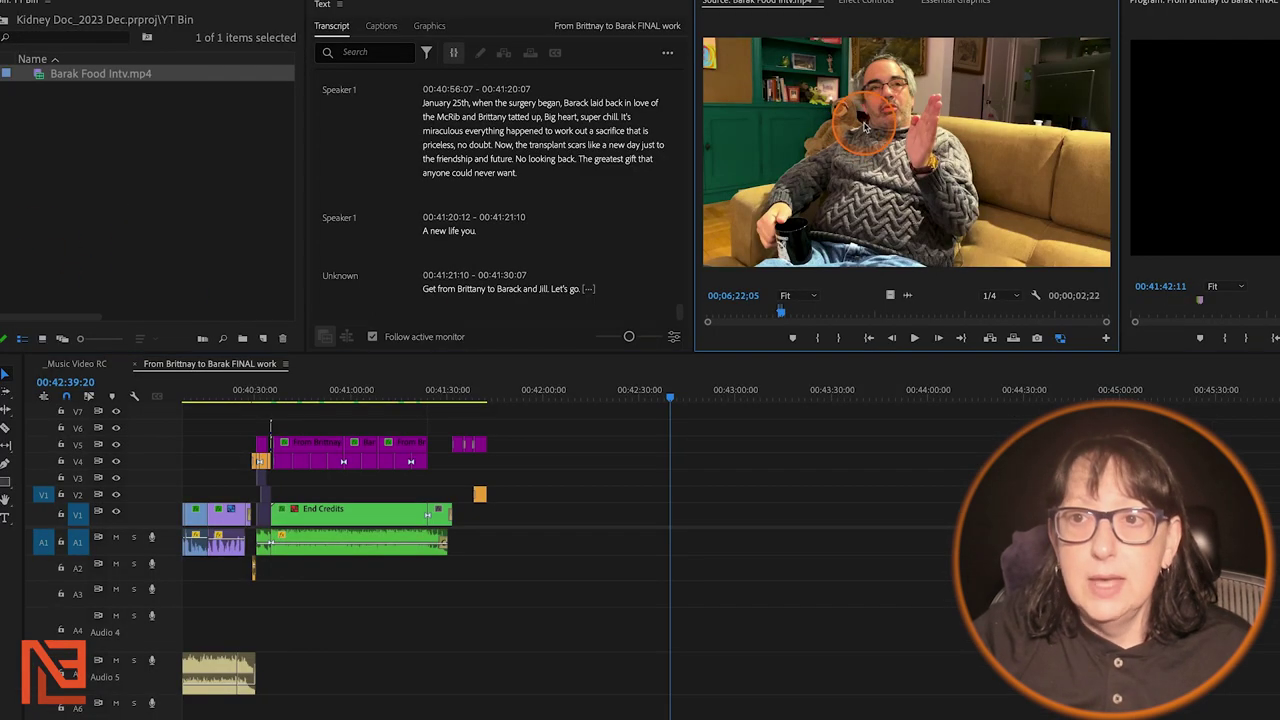
pyautogui.click(700, 220)
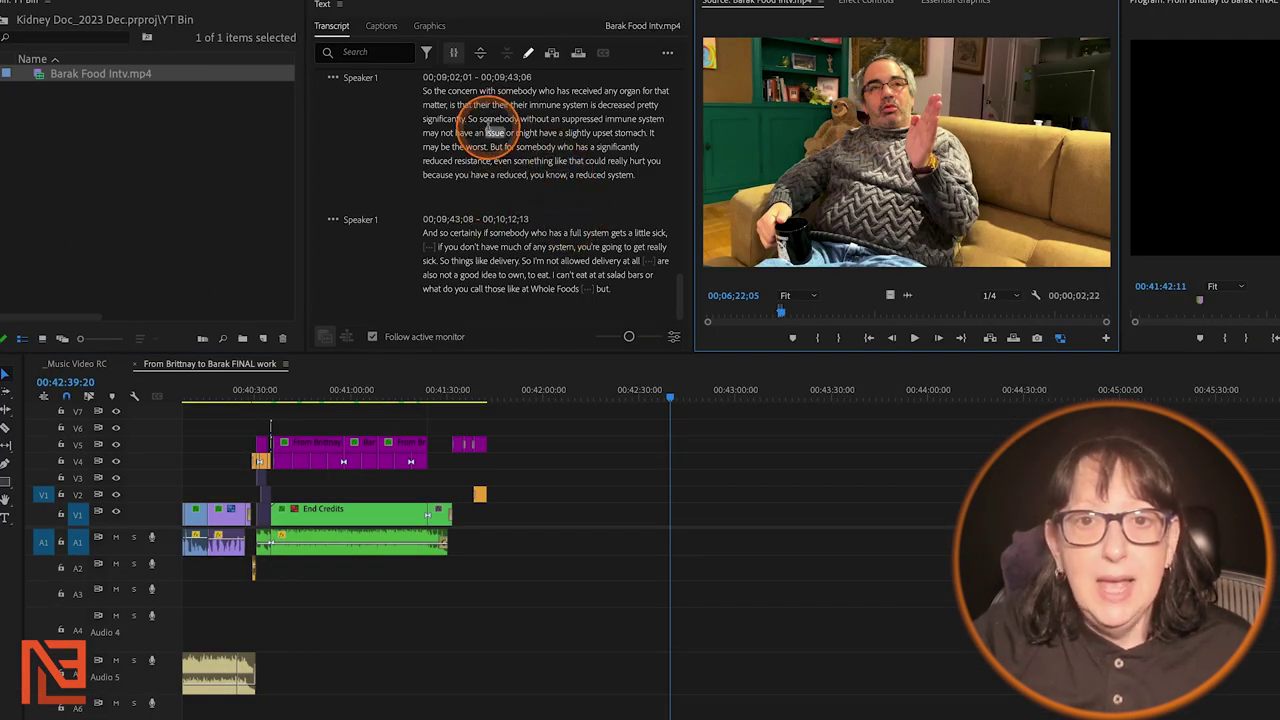
# - Patch the source to V1 and A1, and insert the transcript phrase "somebody without an suppressed immune system" at the sequence playhead
pyautogui.click(496, 118)
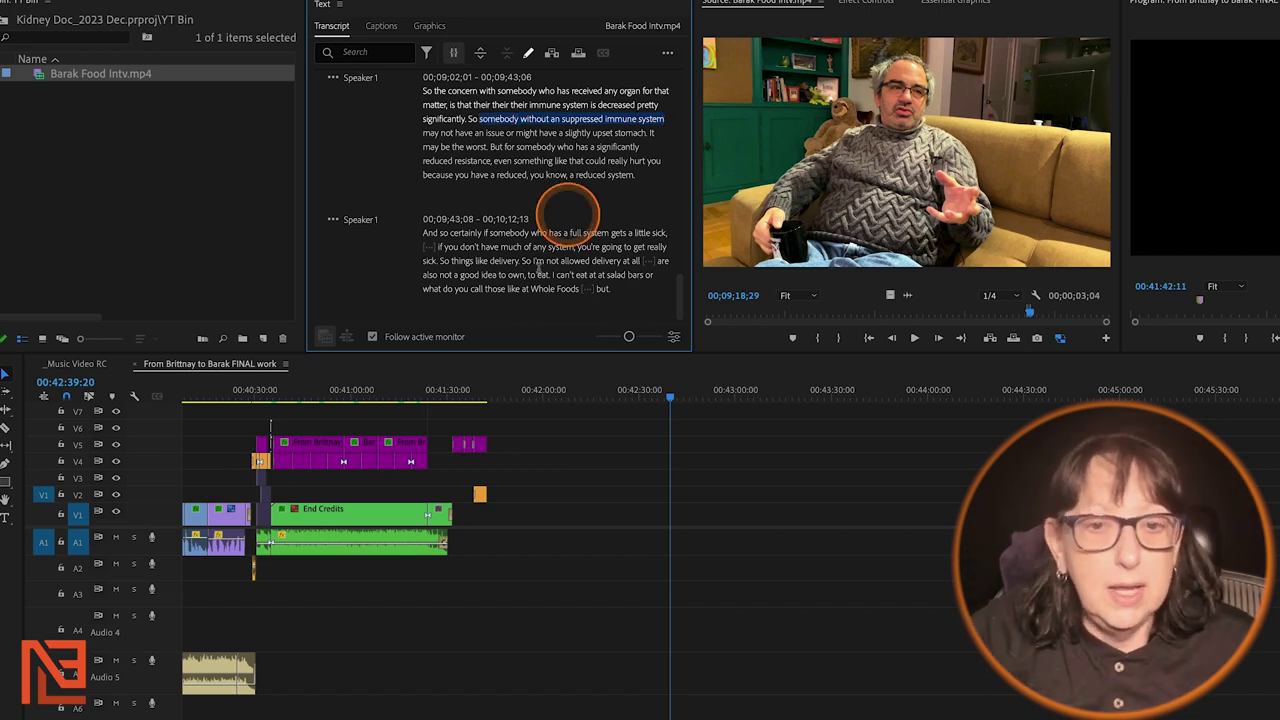
pyautogui.click(43, 514)
pyautogui.click(44, 540)
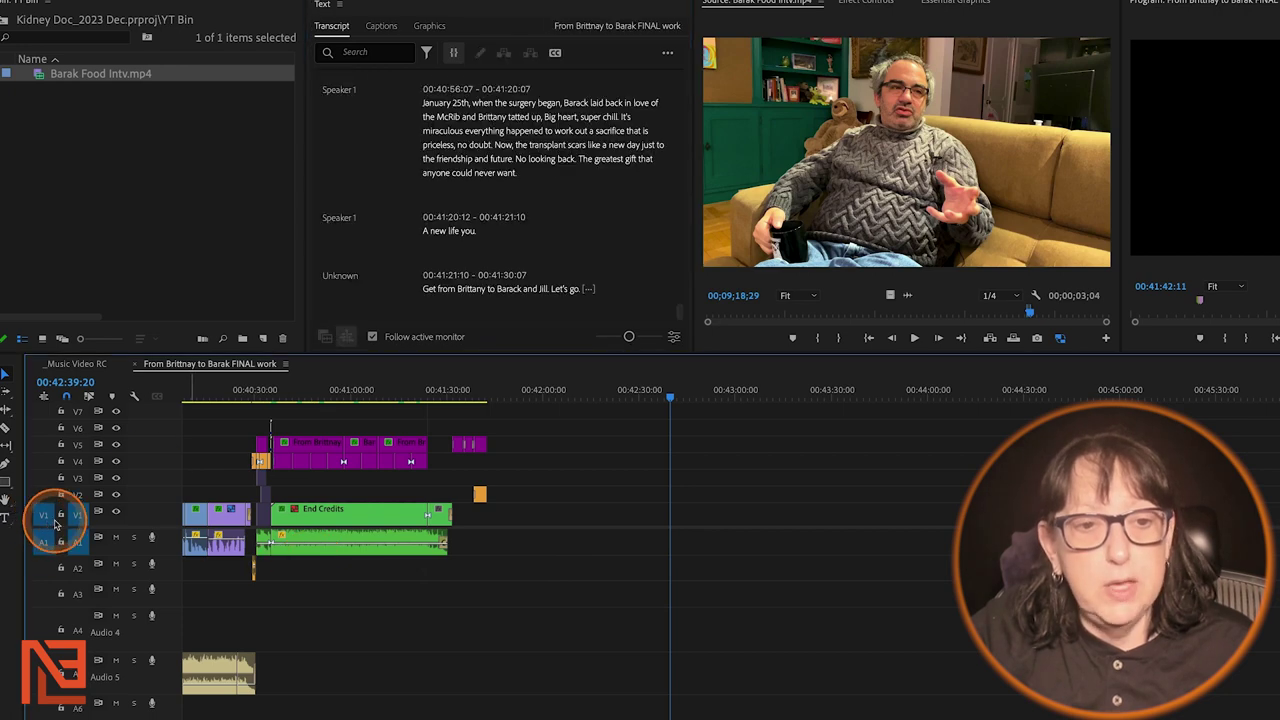
pyautogui.click(930, 130)
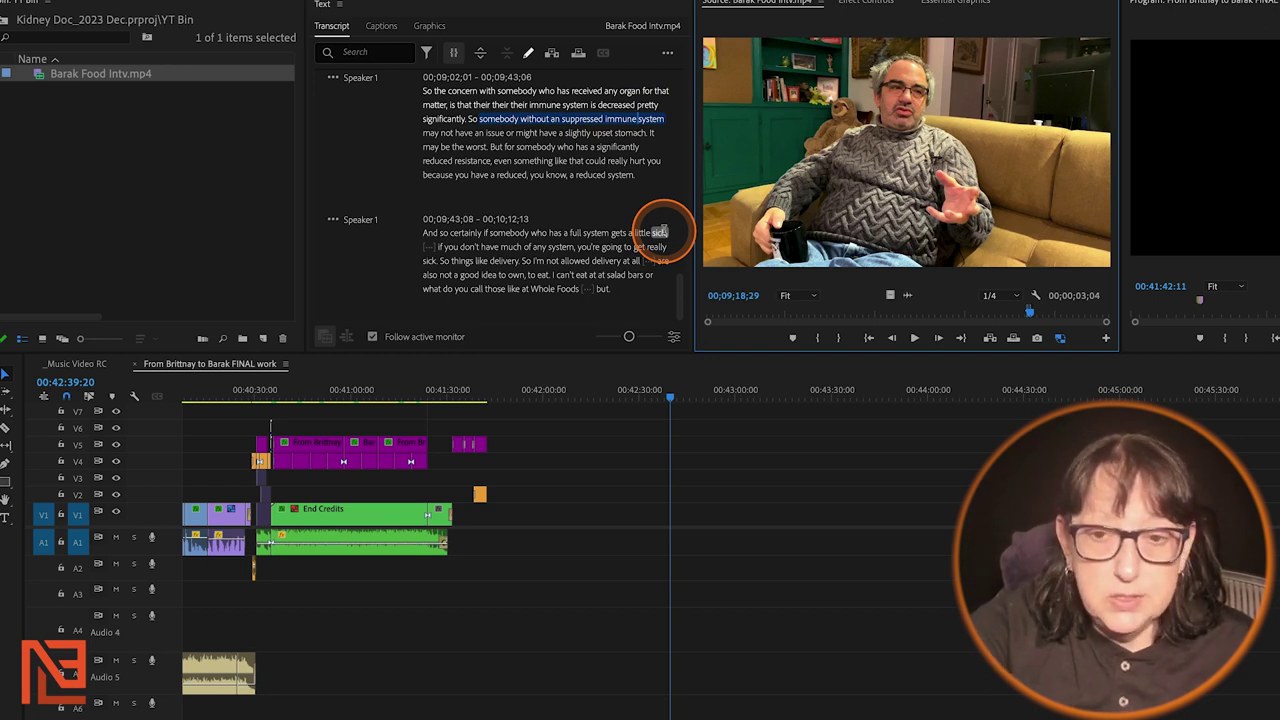
pyautogui.press(',')
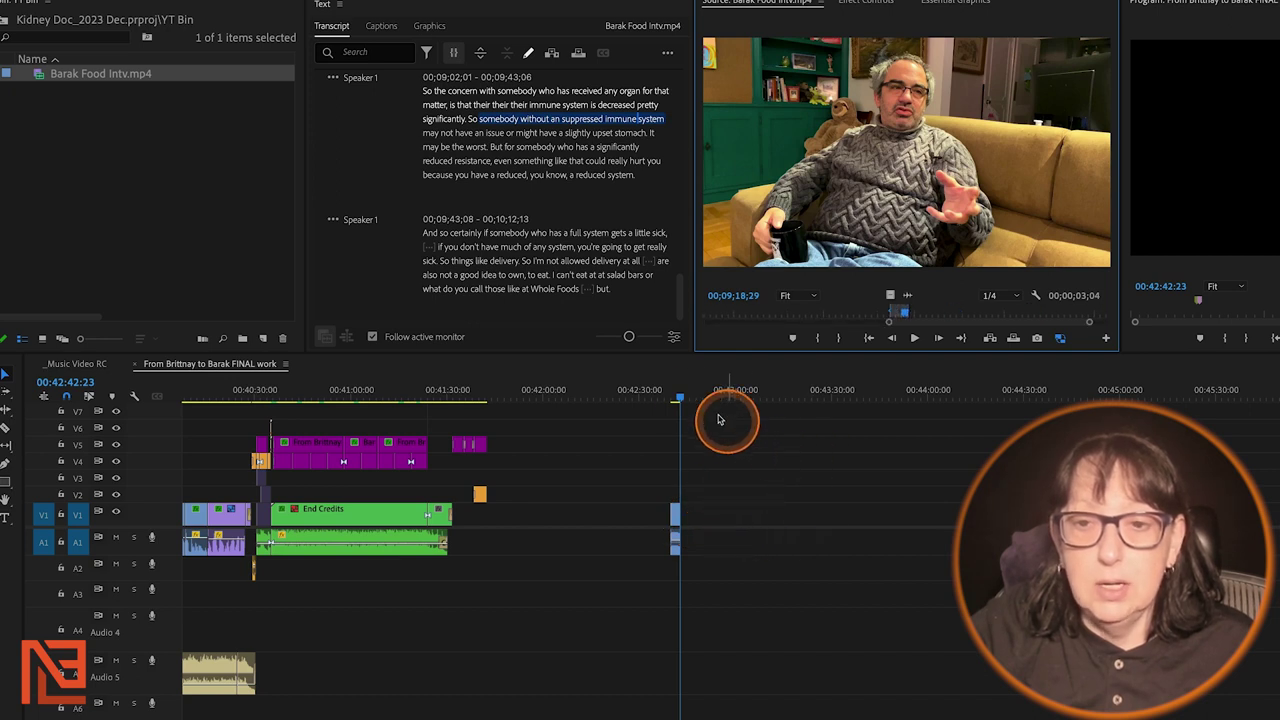
# - Review the newly inserted interview clip in the sequence and place the playhead at its end, 00:42:42:23
pyautogui.press('=')
pyautogui.press('=')
pyautogui.press('=')
pyautogui.press('=')
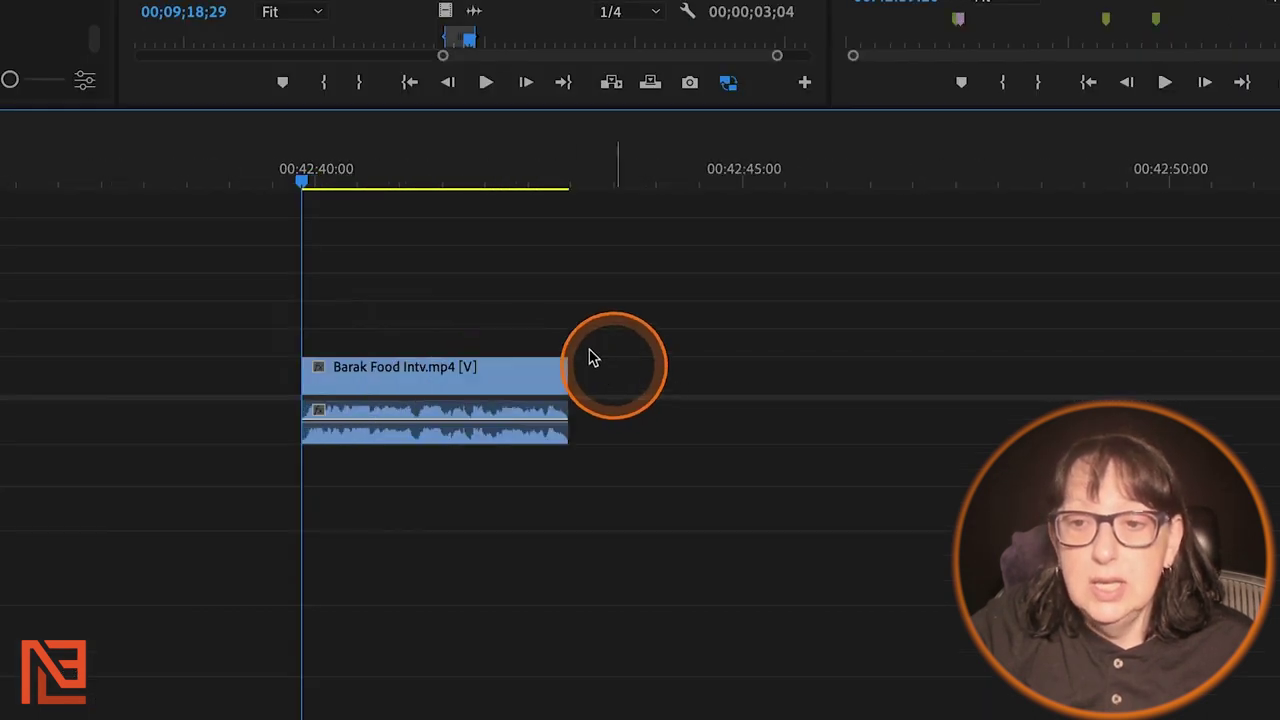
pyautogui.press('=')
pyautogui.moveTo(380, 190)
pyautogui.mouseDown()
pyautogui.moveTo(398, 177)
pyautogui.moveTo(358, 182)
pyautogui.mouseUp()
pyautogui.moveTo(256, 194); pyautogui.dragTo(308, 222)
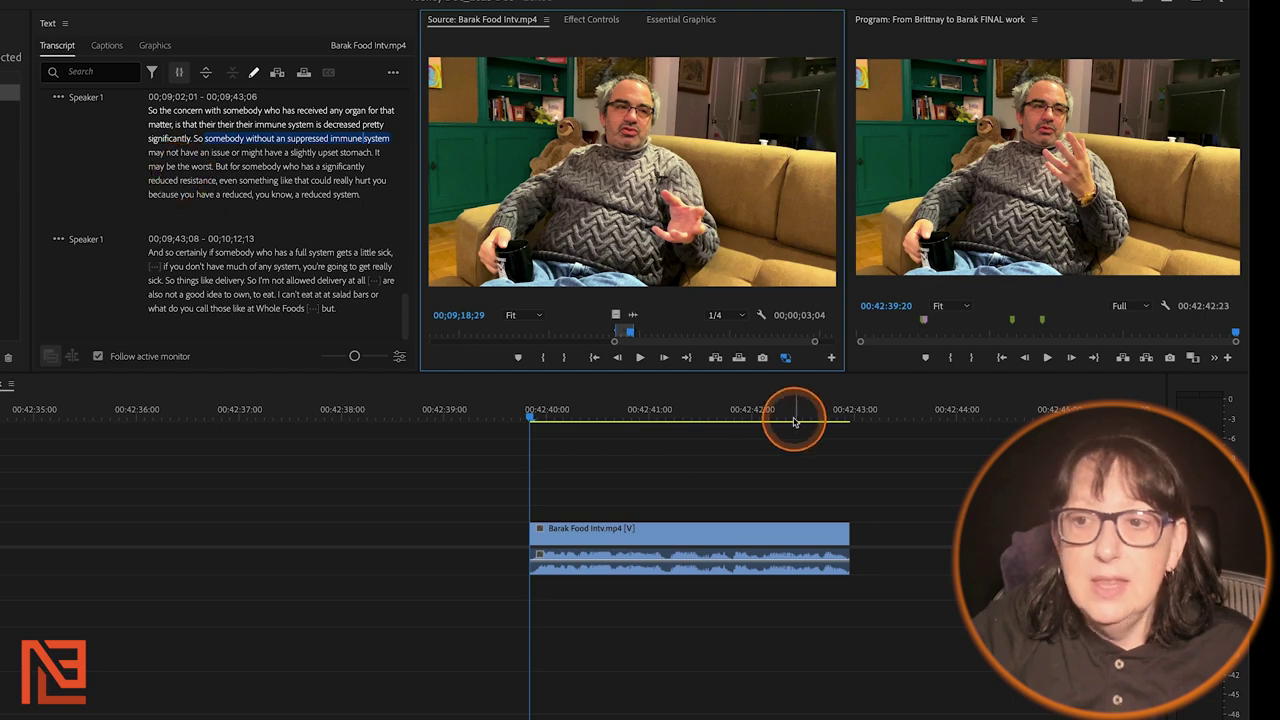
pyautogui.click(849, 414)
# - Insert the source transcript passage "if you don't have much of any system, you're going to get really sick." directly after the first inserted clip
pyautogui.click(637, 208)
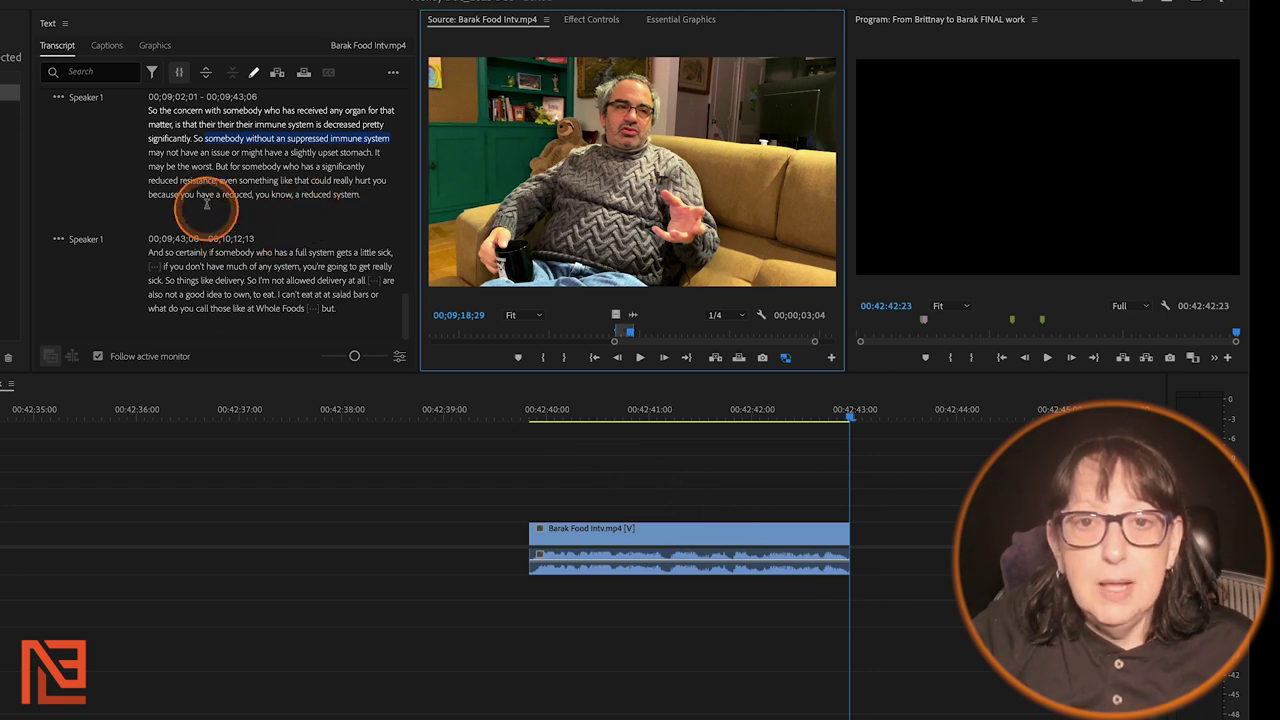
pyautogui.moveTo(163, 268)
pyautogui.mouseDown()
pyautogui.moveTo(290, 266)
pyautogui.moveTo(157, 281)
pyautogui.mouseUp()
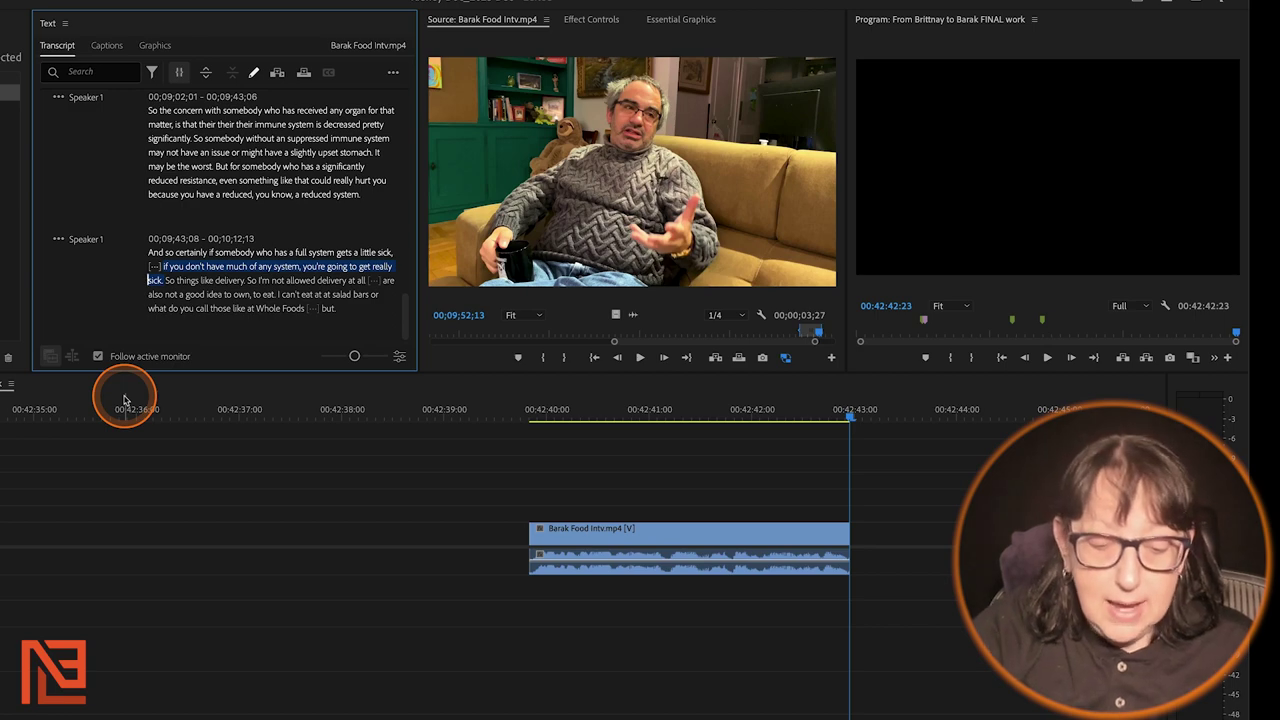
pyautogui.press(',')
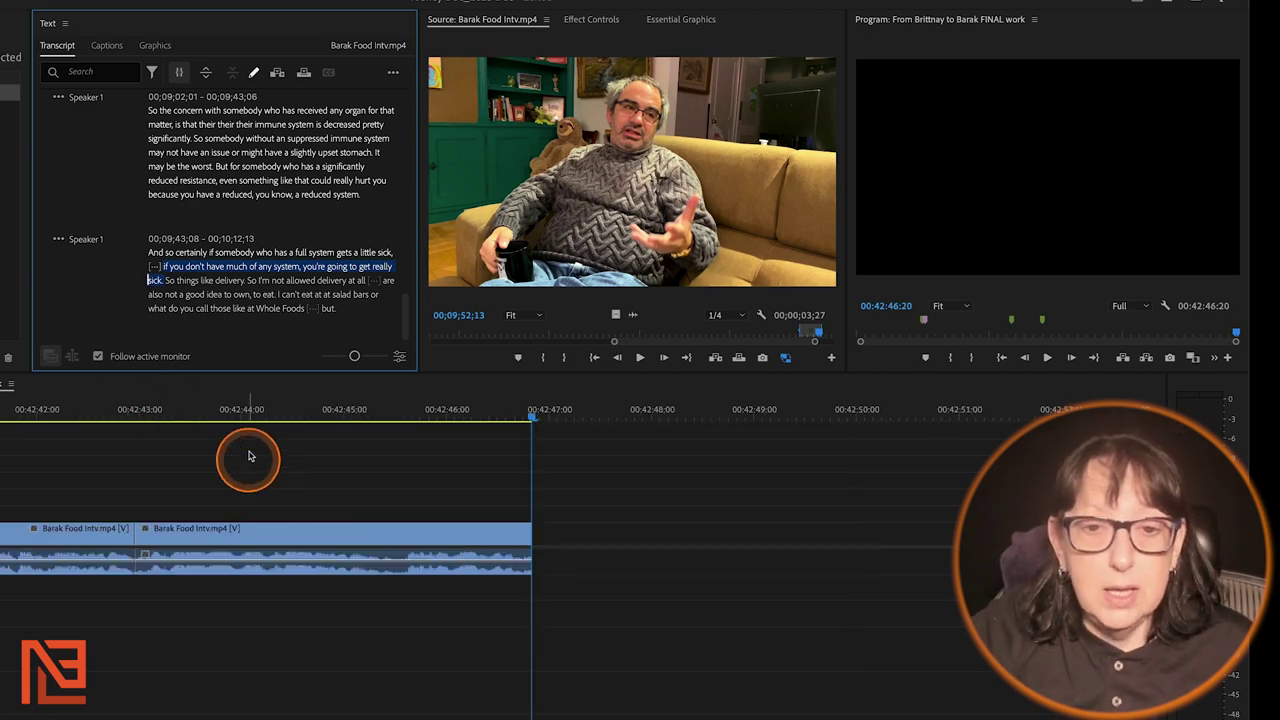
# - Move the sequence playhead to 00:42:45:08 inside the second inserted clip and return to the source clip's transcript
pyautogui.click(289, 405)
pyautogui.press('-')
pyautogui.moveTo(363, 426); pyautogui.dragTo(453, 434)
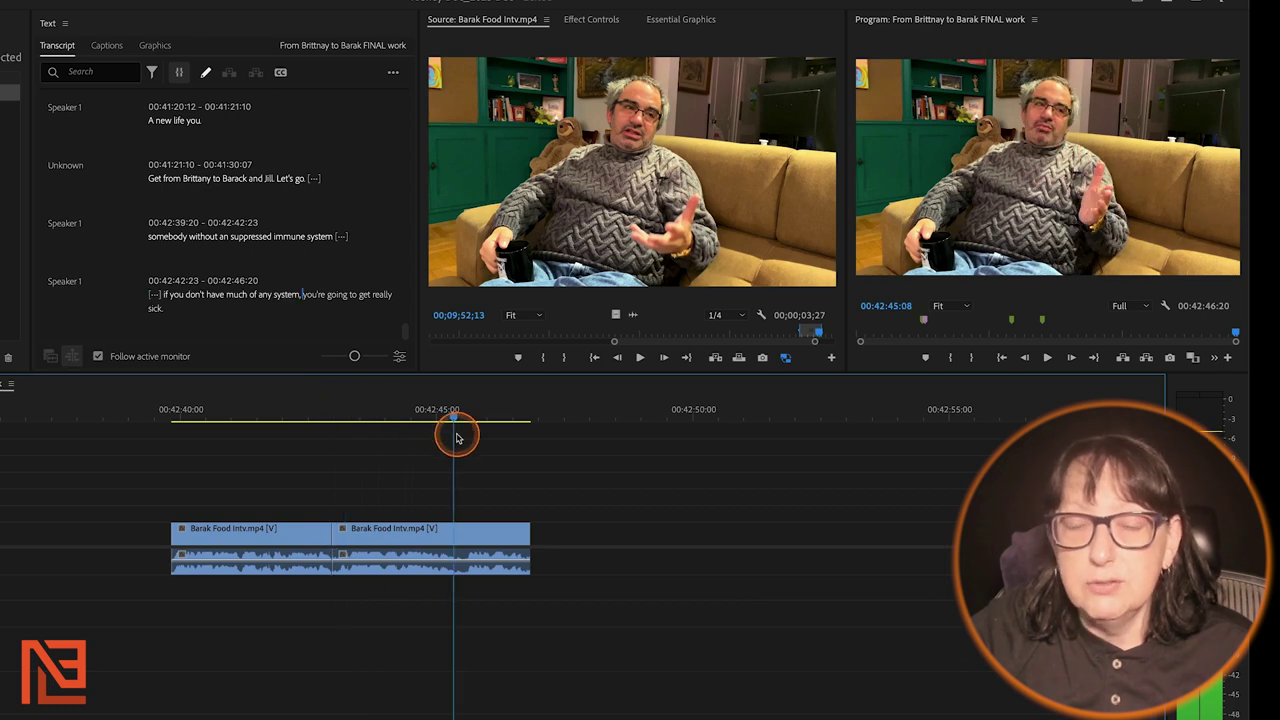
pyautogui.click(601, 188)
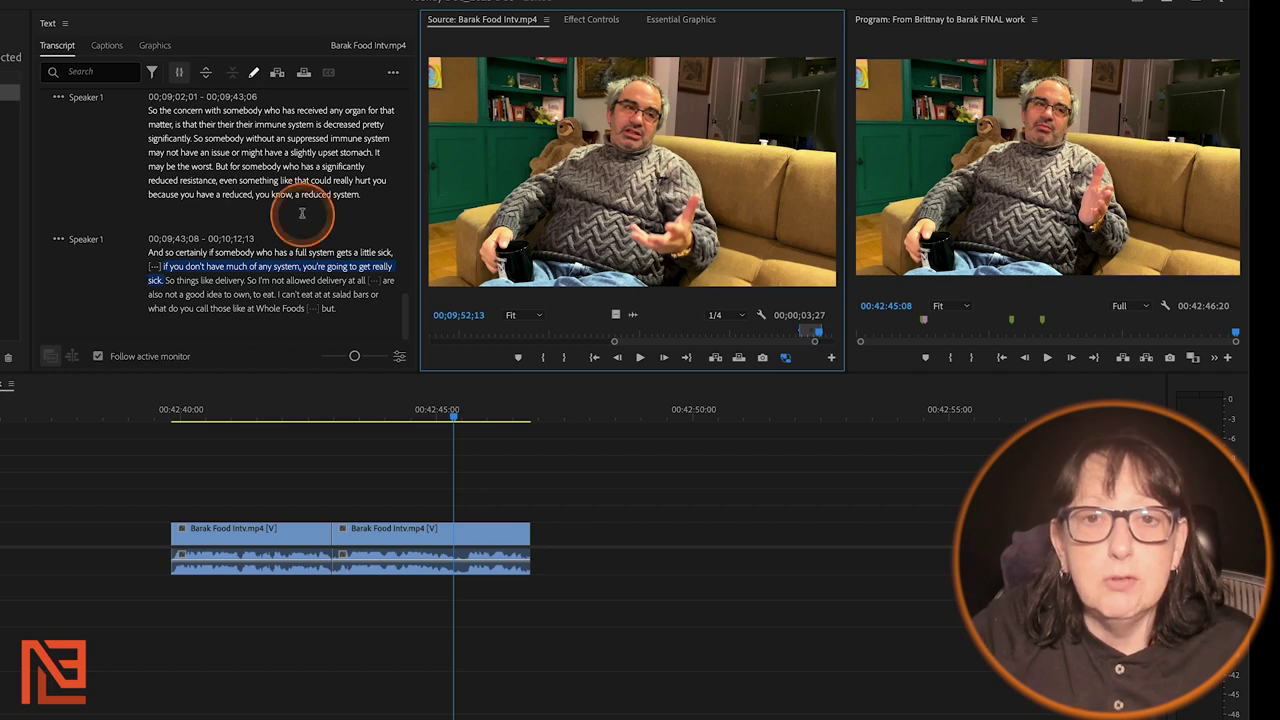
# - Find "slightly upset" in the source transcript and insert the passage from "without an suppressed" through "stomach" into the sequence at 00:42:45:08
pyautogui.click(85, 71)
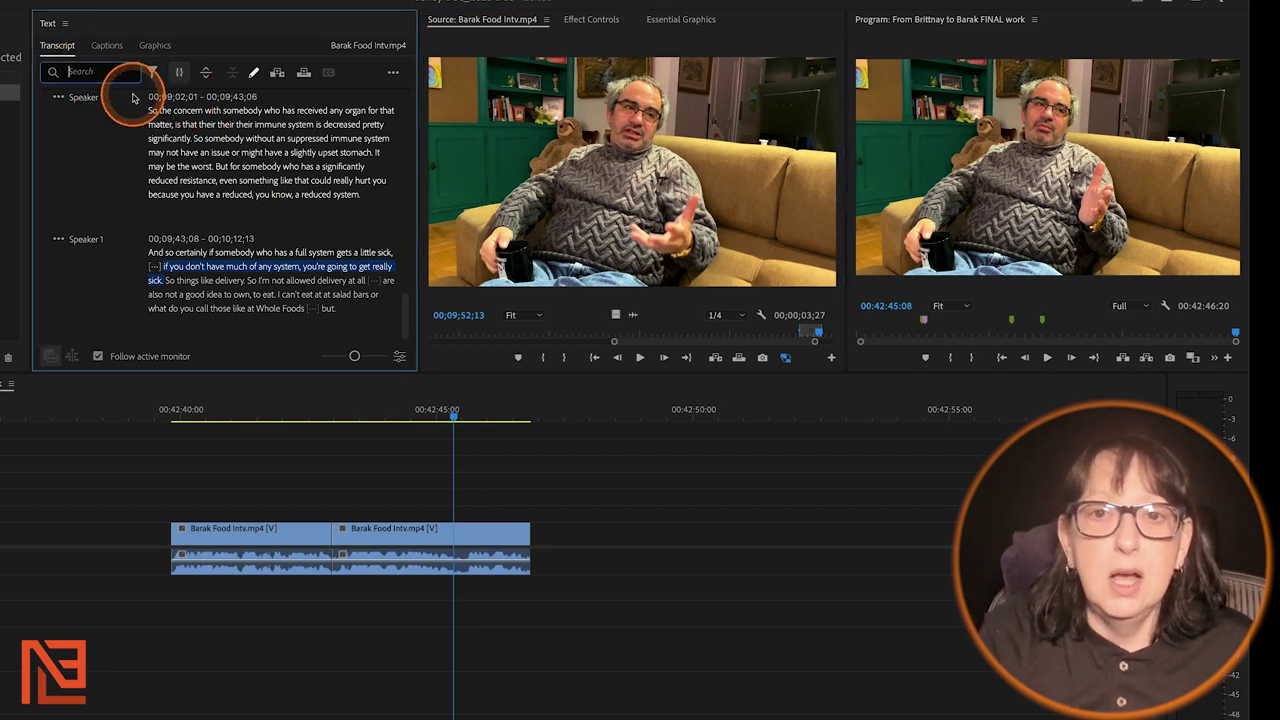
pyautogui.write('isigh')
pyautogui.write('slightly upset')
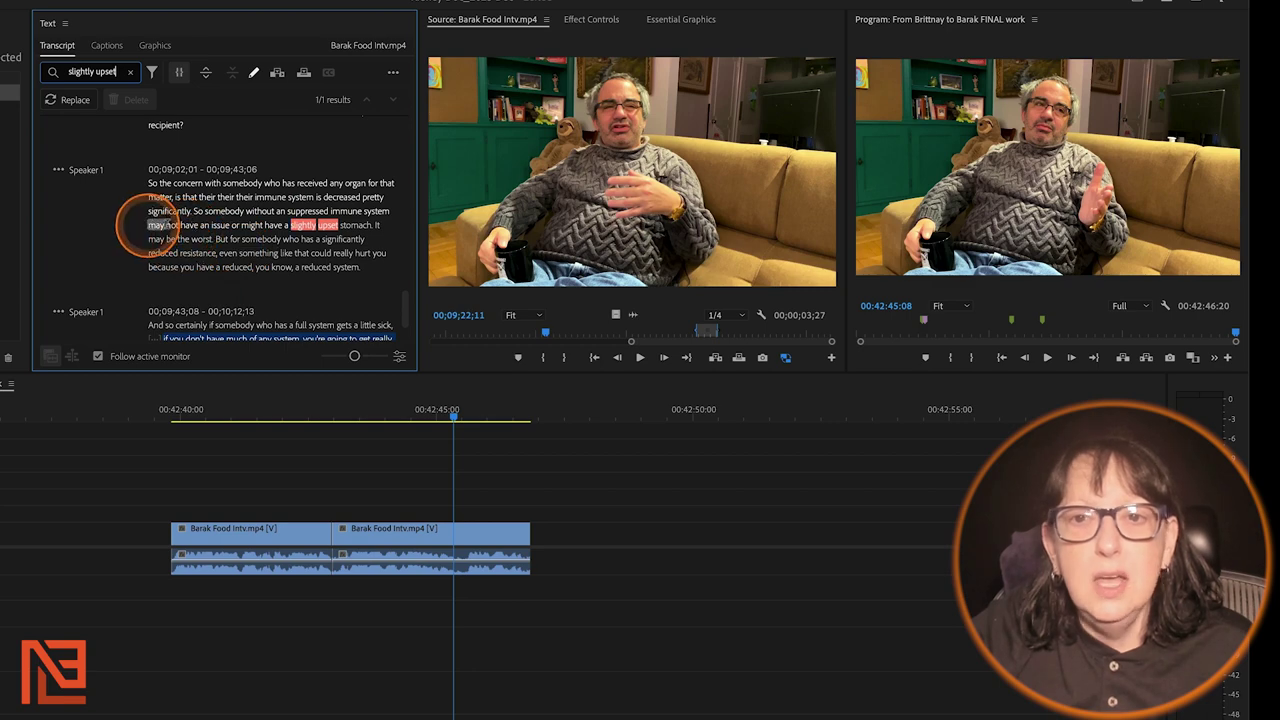
pyautogui.moveTo(252, 212); pyautogui.dragTo(320, 225)
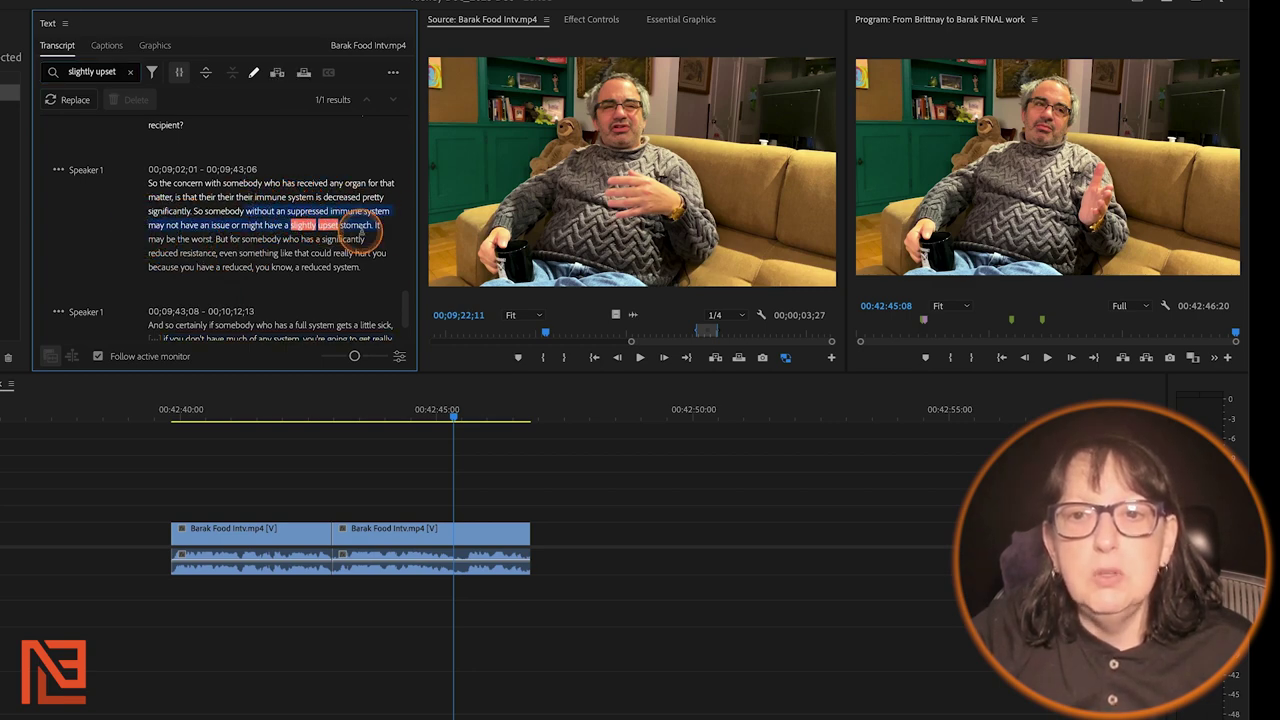
pyautogui.moveTo(376, 226); pyautogui.dragTo(378, 226)
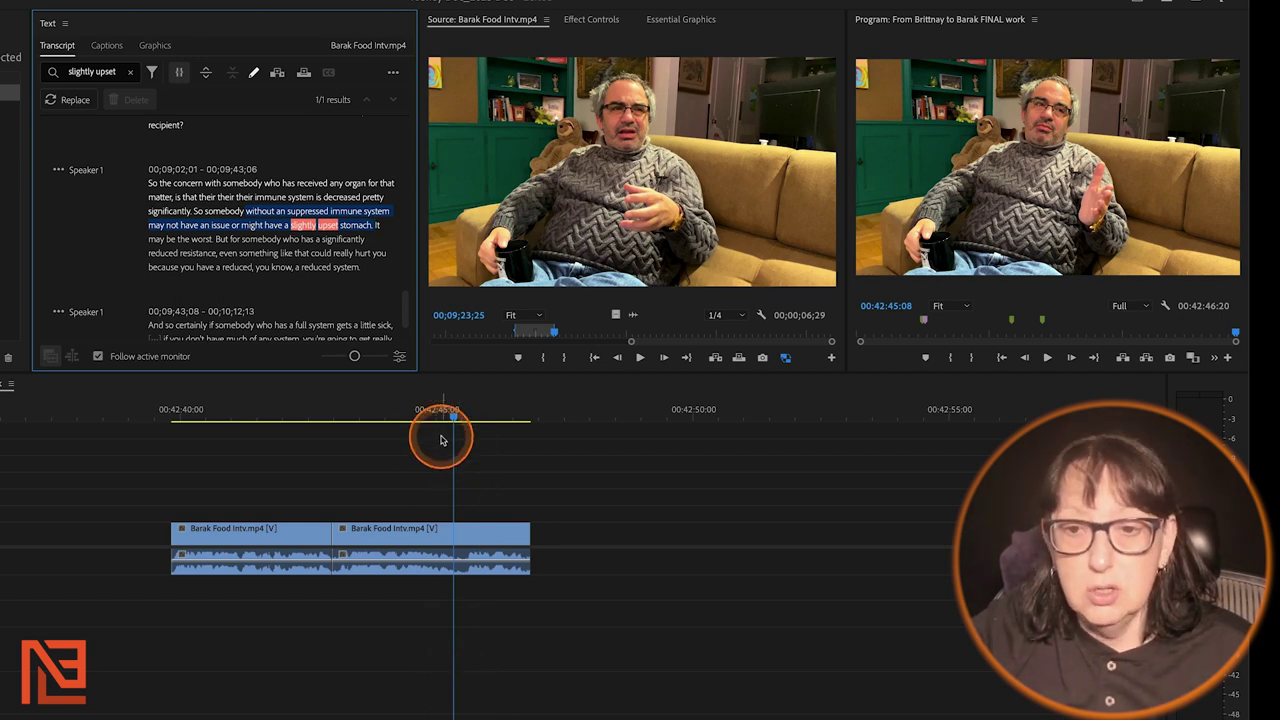
pyautogui.press(',')
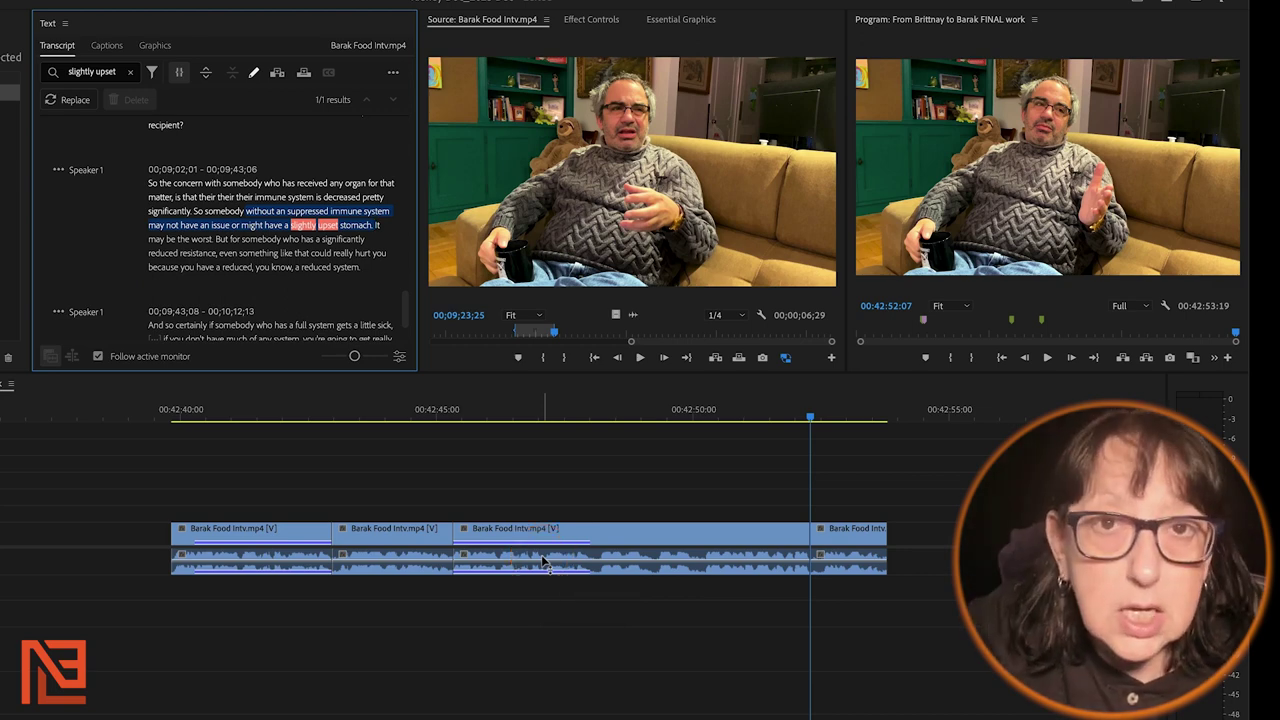
# - Select the source transcript passage from "certainly" through "gets a little sick" to mark its range in the interview clip
pyautogui.click(205, 200)
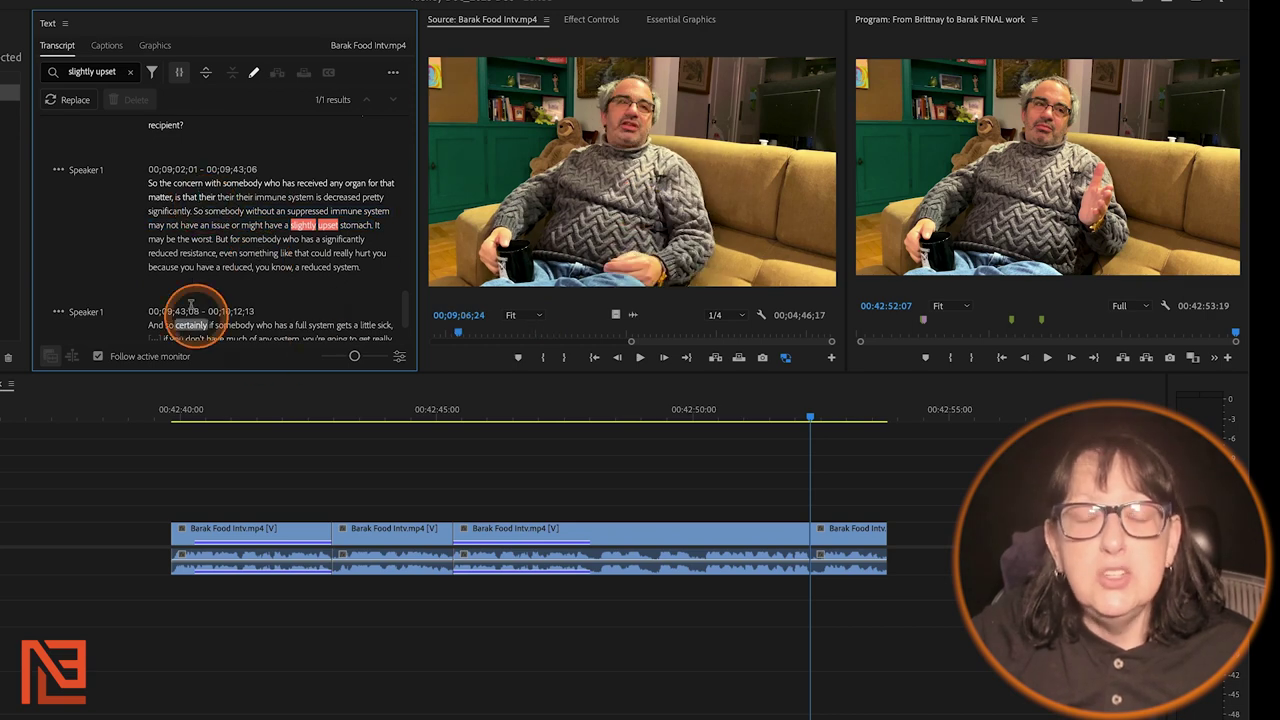
pyautogui.scroll(-1, 205, 287)
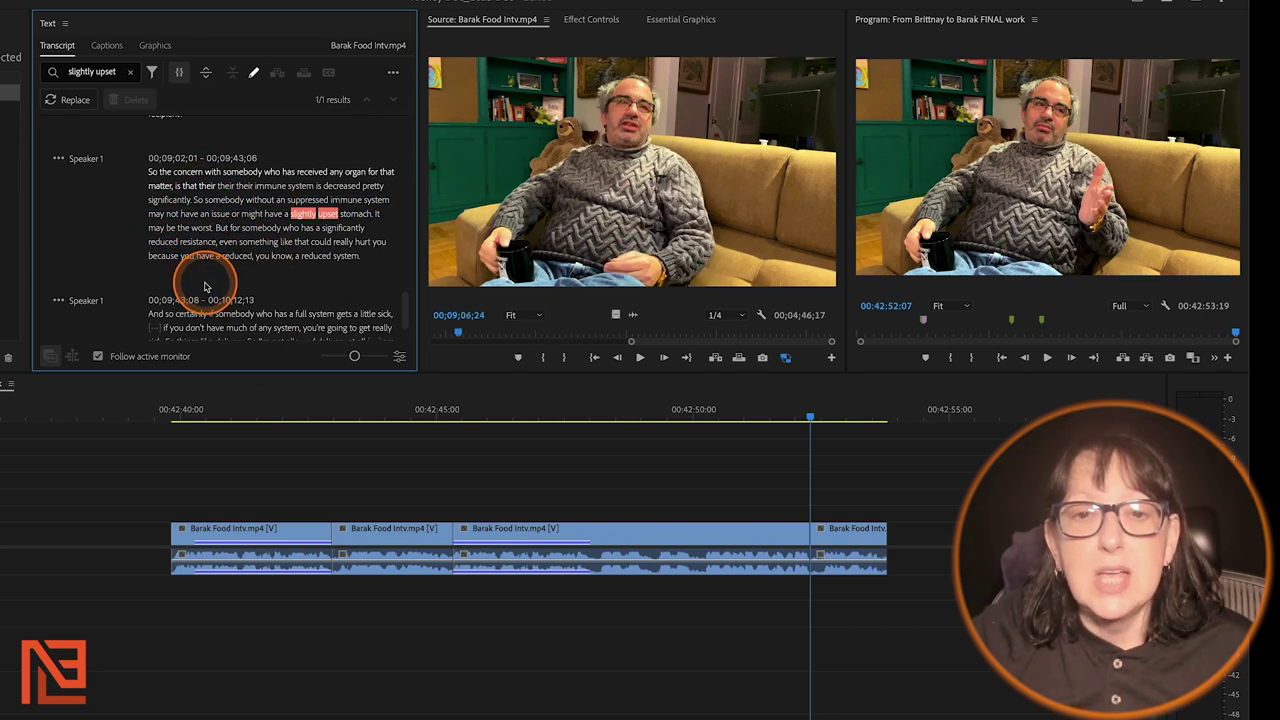
pyautogui.scroll(-3, 205, 287)
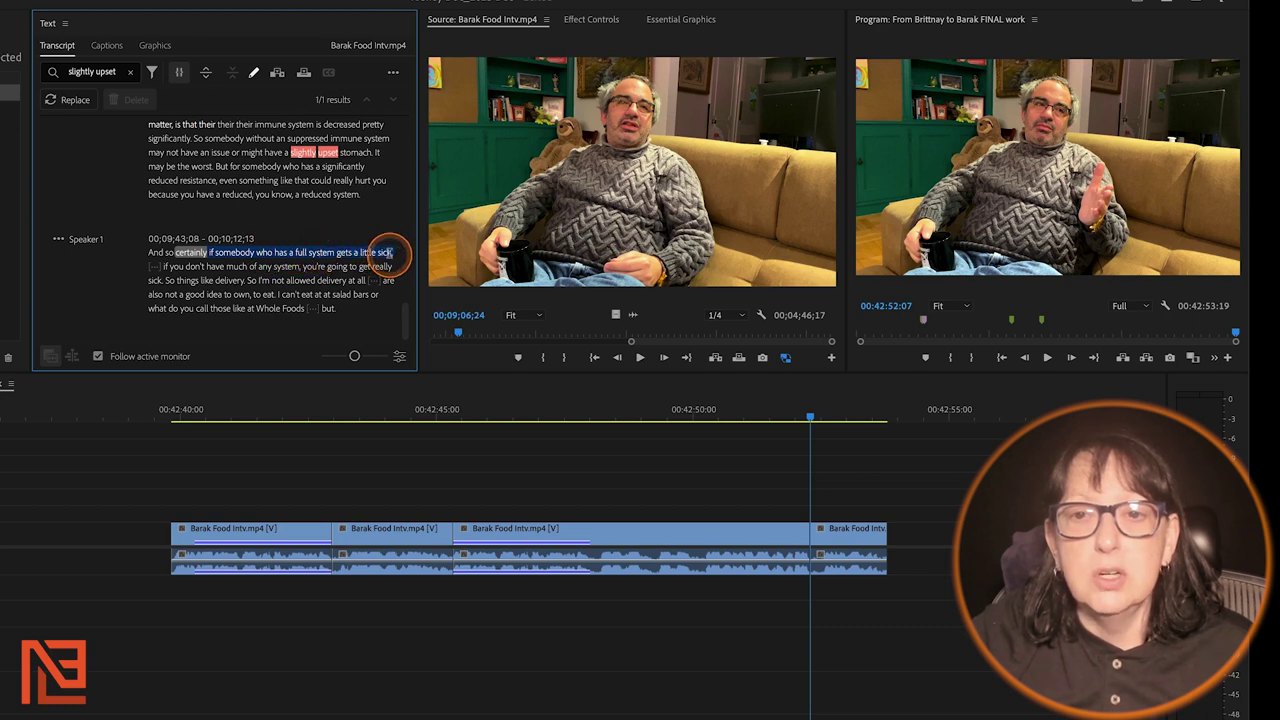
pyautogui.moveTo(385, 252); pyautogui.dragTo(393, 252)
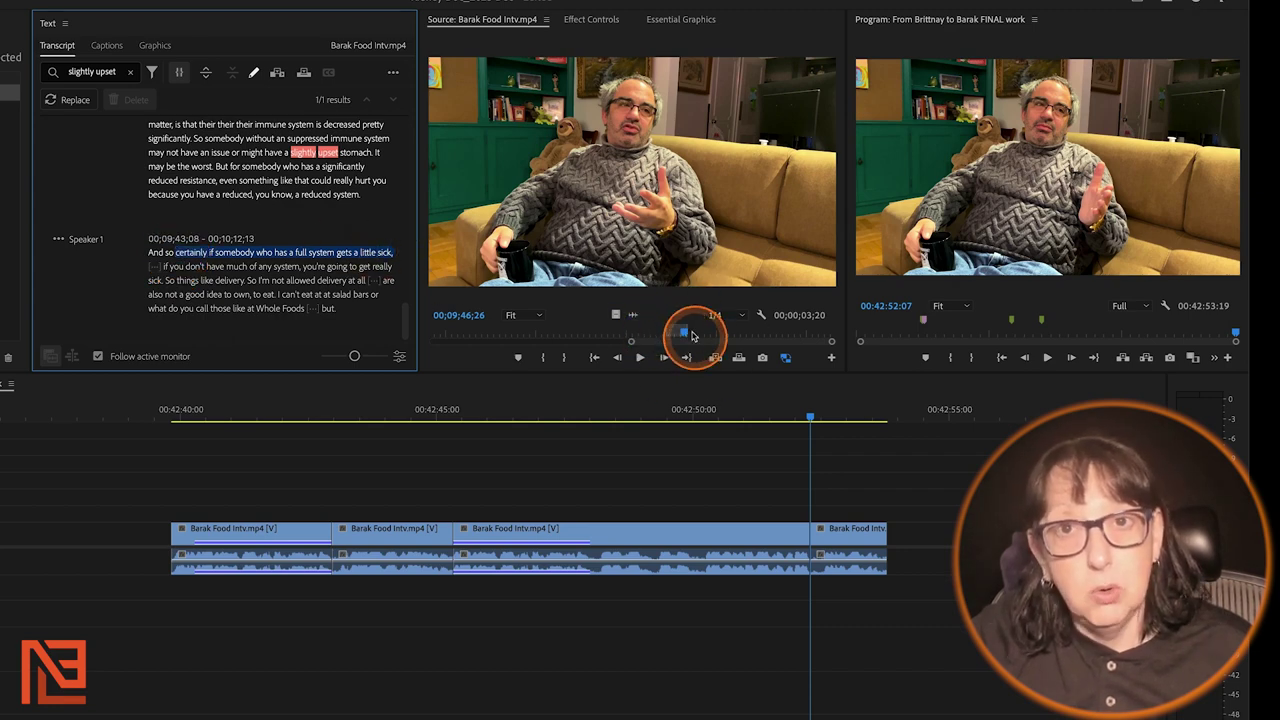
# - Try placing the marked interview range straight from the source monitor into the sequence, and undo the placement
pyautogui.click(657, 190)
pyautogui.moveTo(657, 190); pyautogui.dragTo(724, 497)
pyautogui.hotkey('ctrl', 'z')
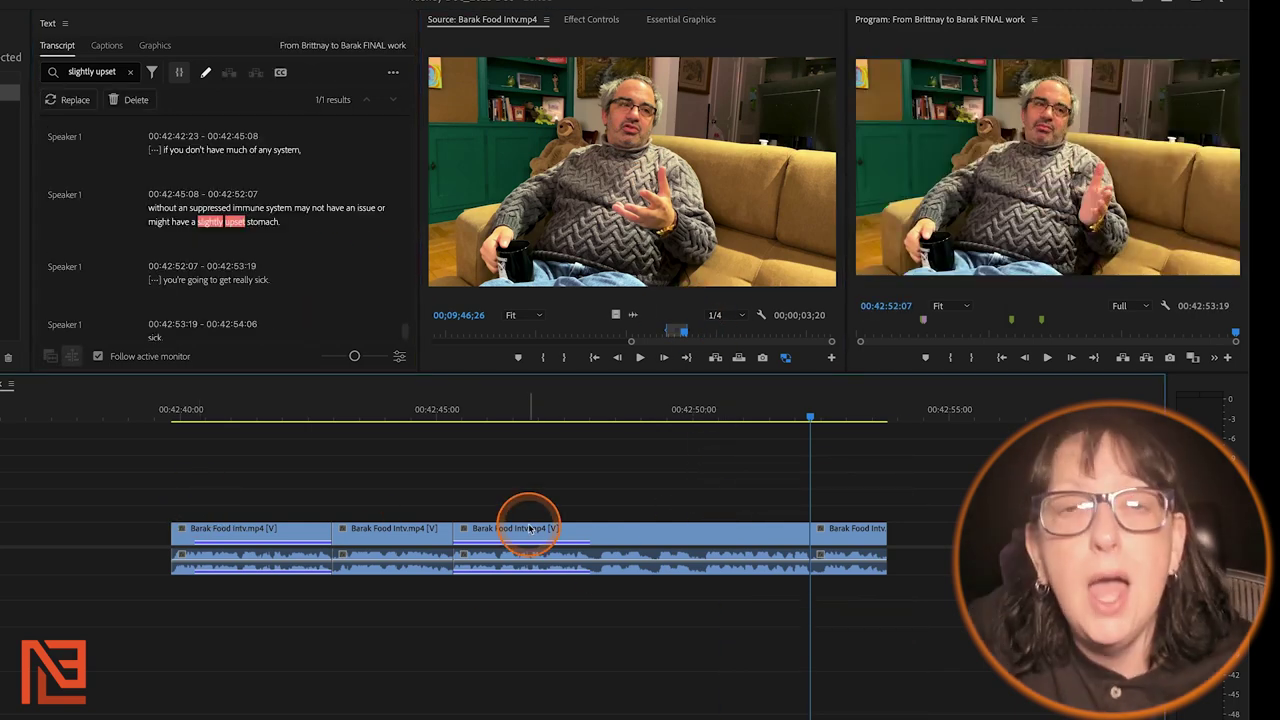
# - Overwrite the marked passage into the sequence at 00:42:52:07 and append the source passage from "idea to own" through "salad bars or"
pyautogui.click(541, 156)
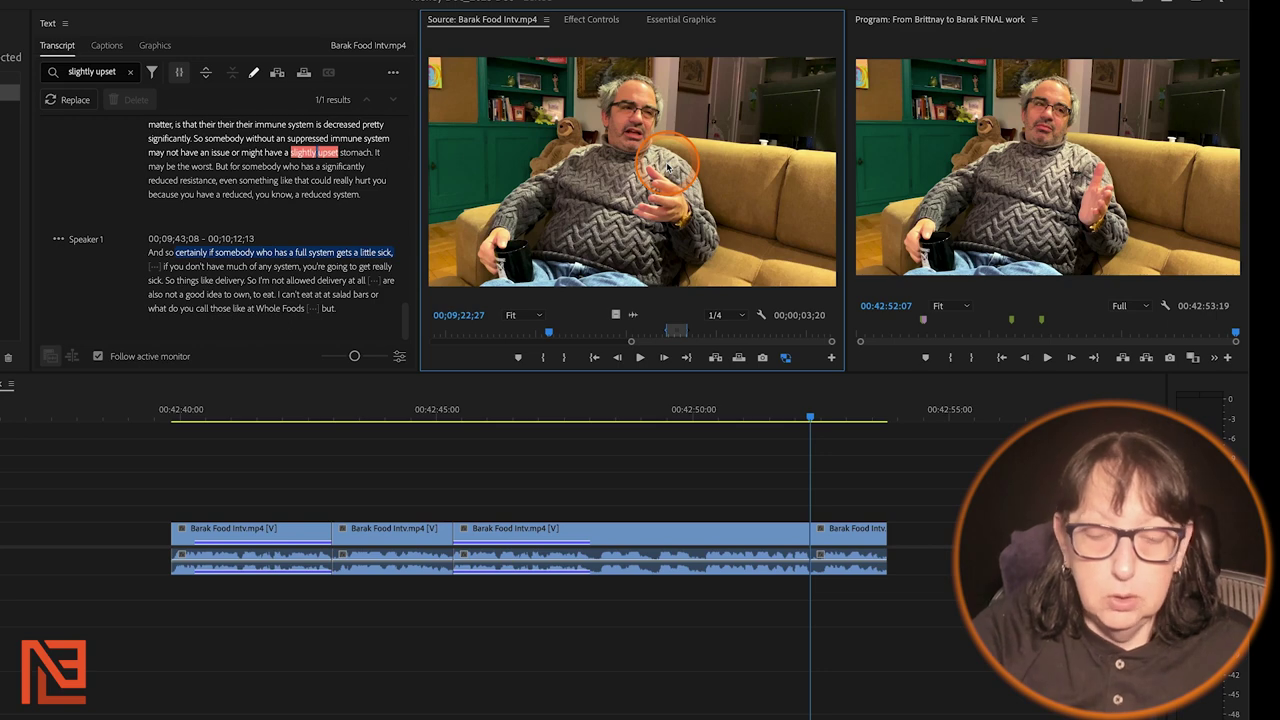
pyautogui.press('.')
pyautogui.click(225, 295)
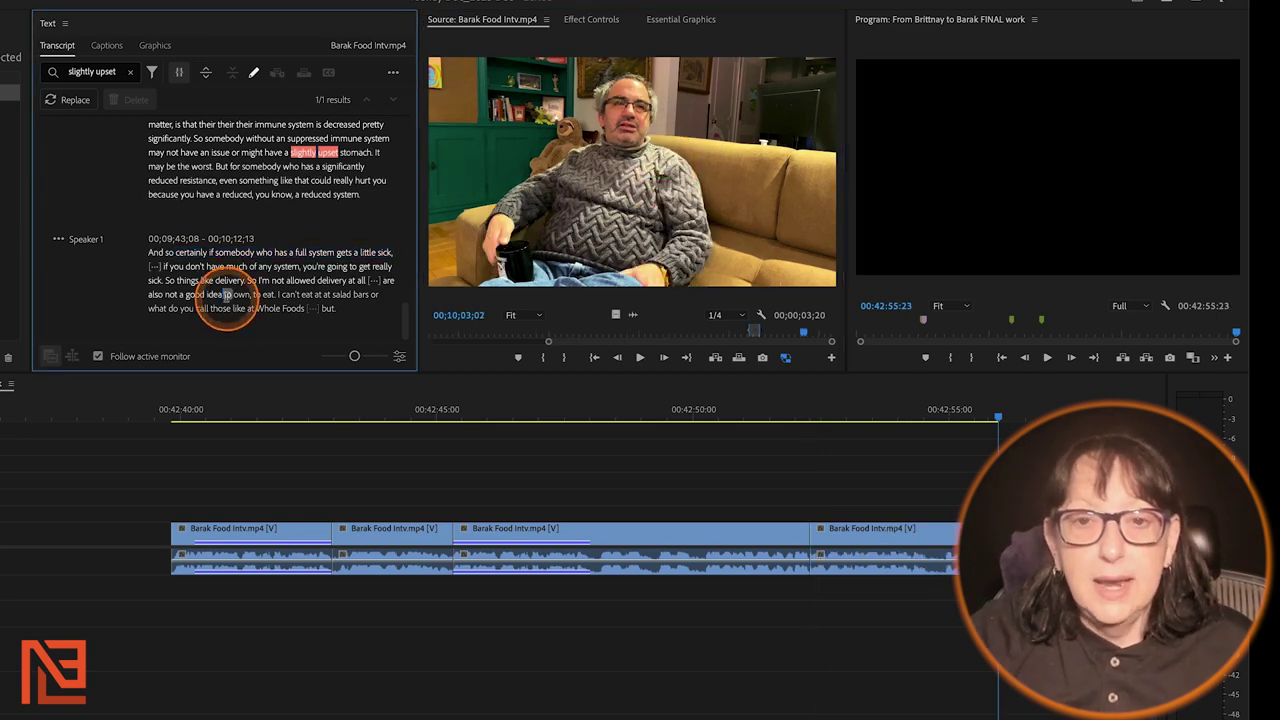
pyautogui.moveTo(208, 295); pyautogui.dragTo(300, 306)
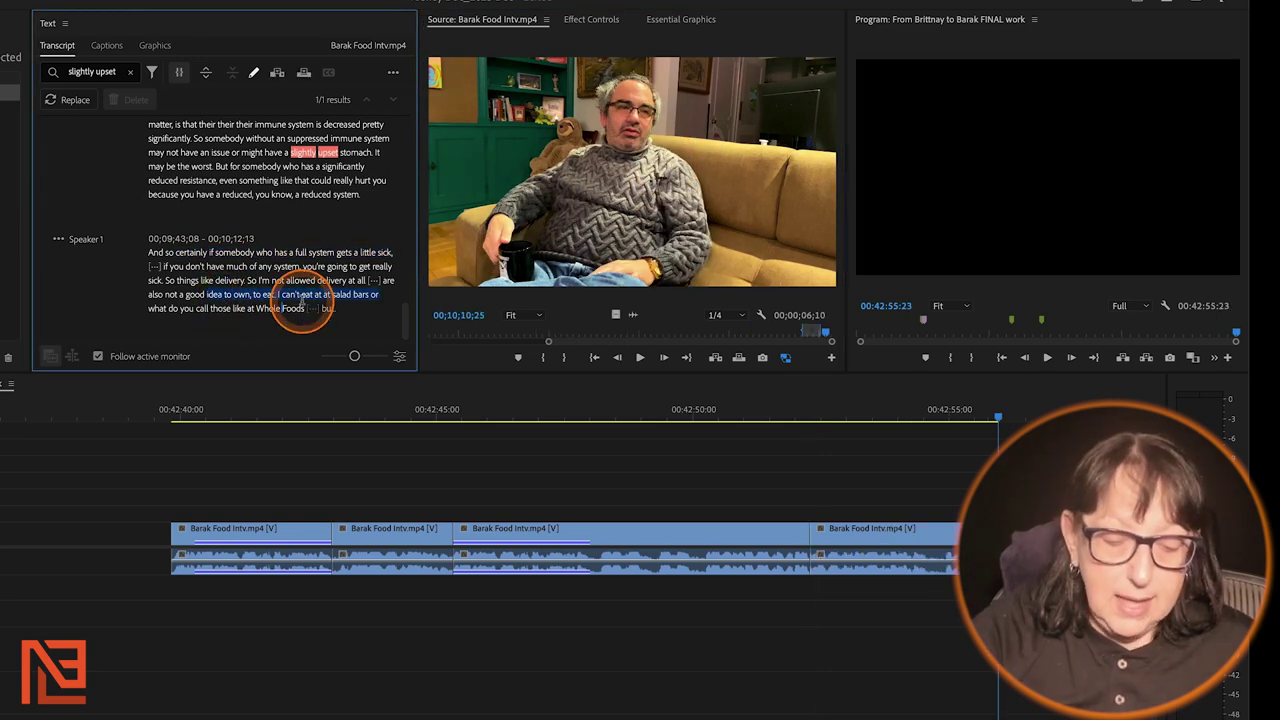
pyautogui.press('.')
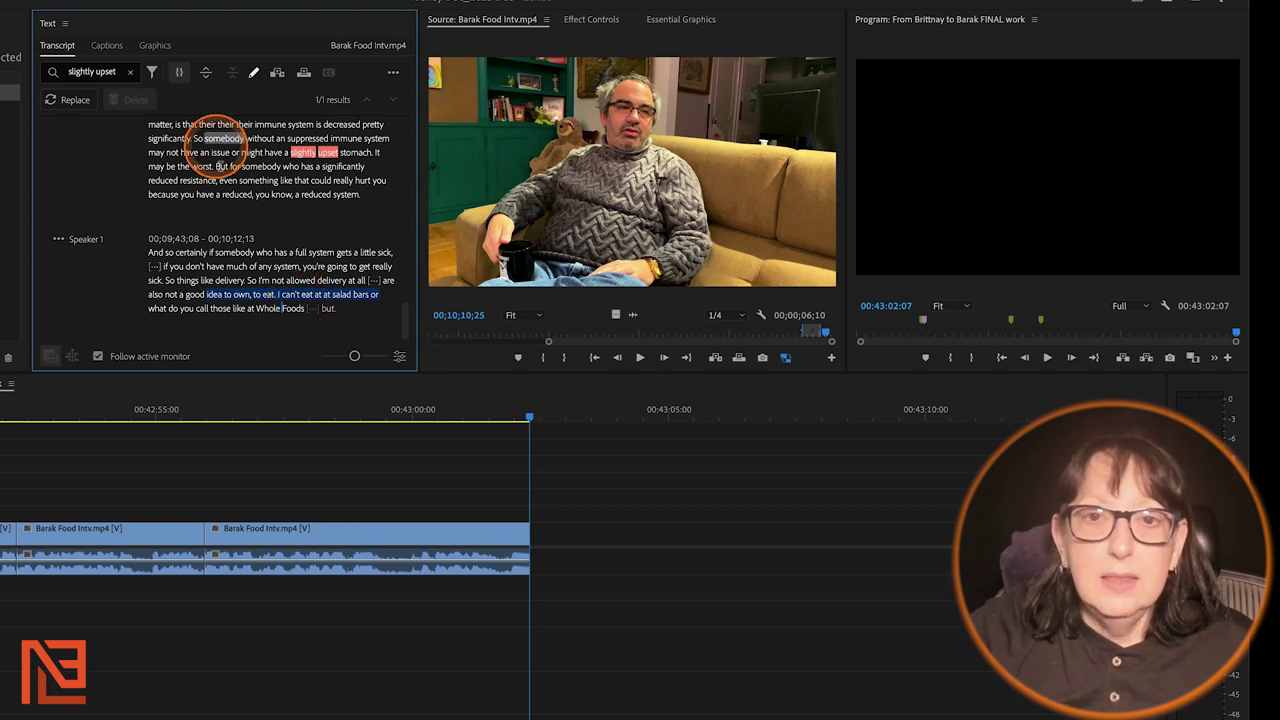
# - Append Speaker 2's source transcript passage from "then what's the give us" through "with a kidney" at the sequence end
pyautogui.scroll(3, 280, 203)
pyautogui.click(173, 181)
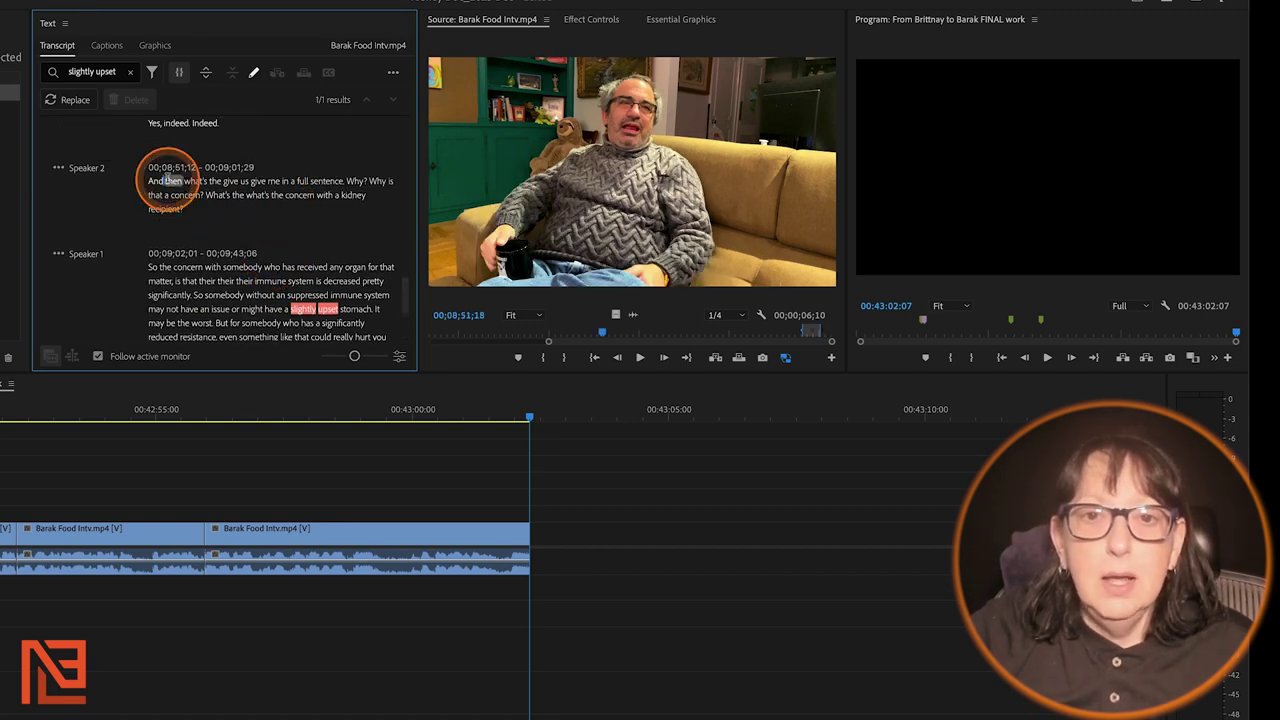
pyautogui.keyDown('shift'); pyautogui.click(370, 195); pyautogui.keyUp('shift')
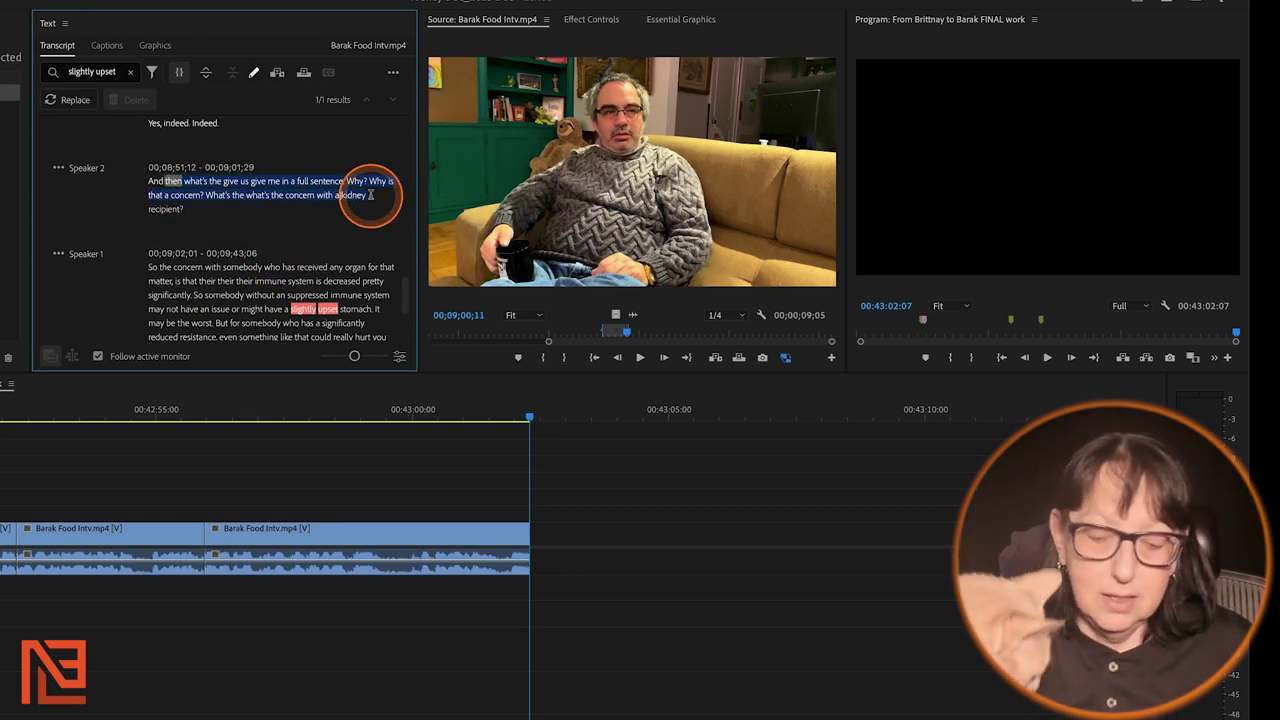
pyautogui.press('.')
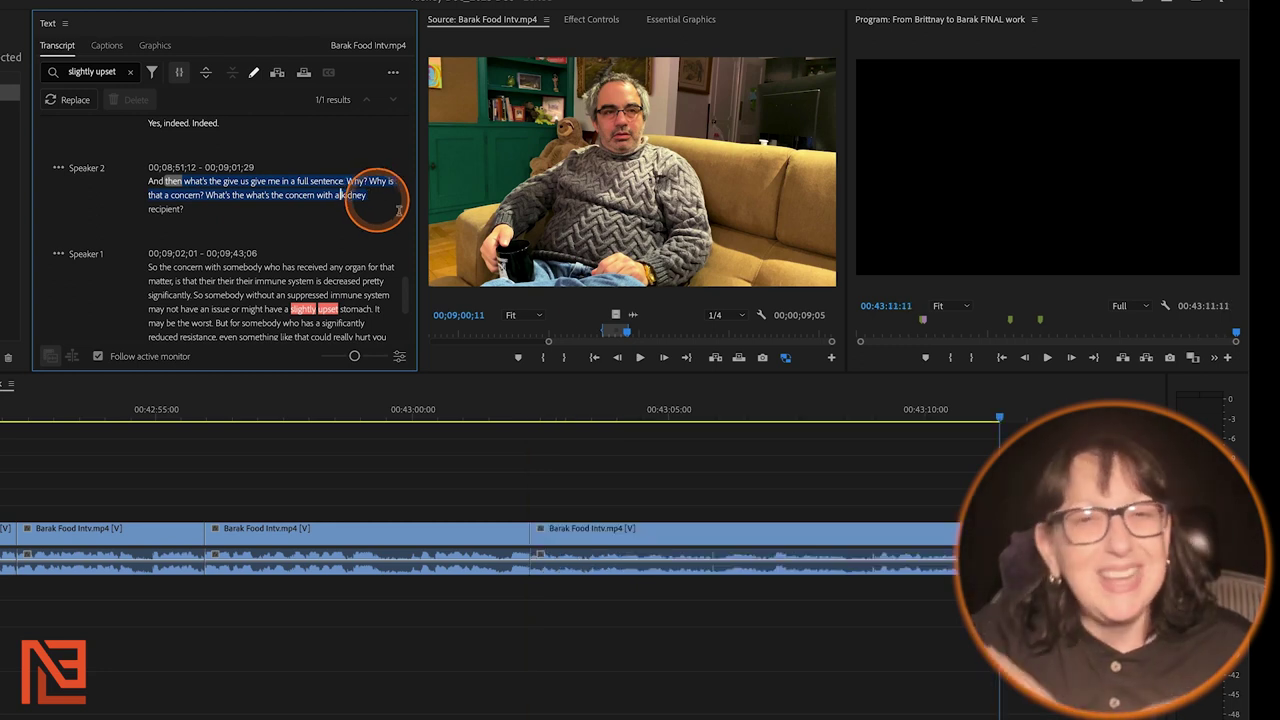
# - Place the marked interview range past the last clip, near 00:43:15:00, and undo that placement
pyautogui.scroll(-5, 600, 428)
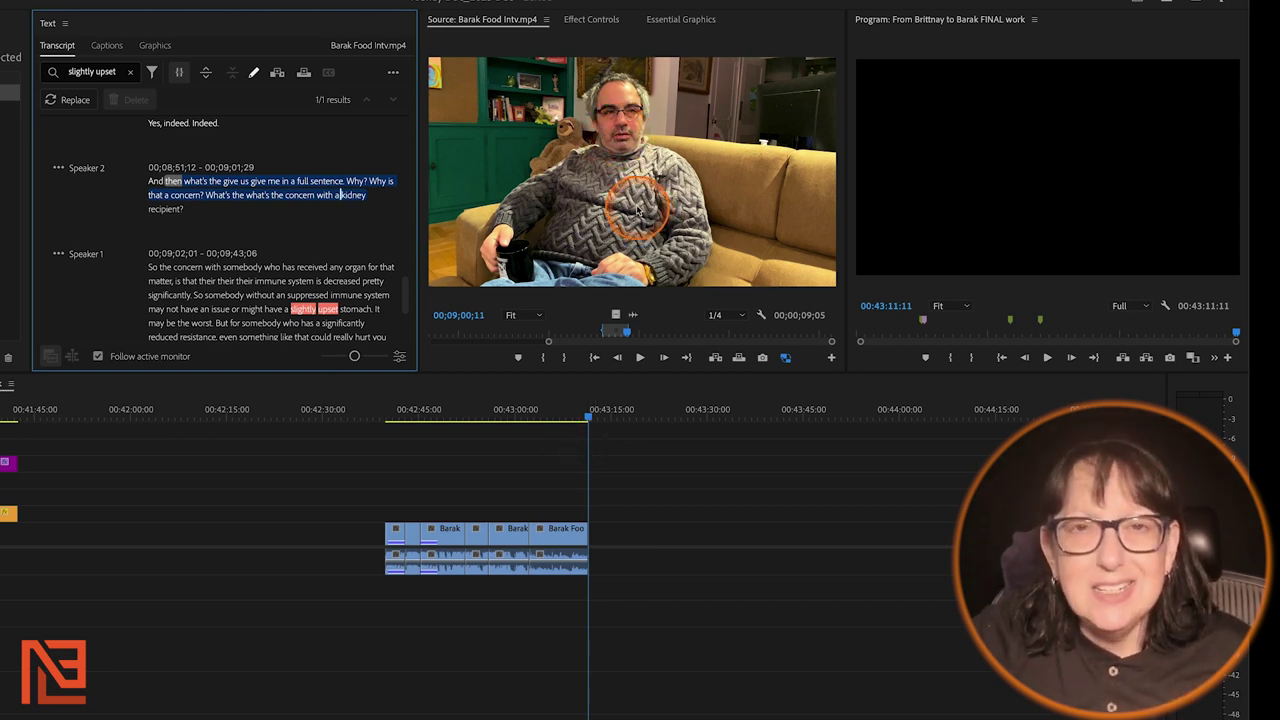
pyautogui.click(632, 155)
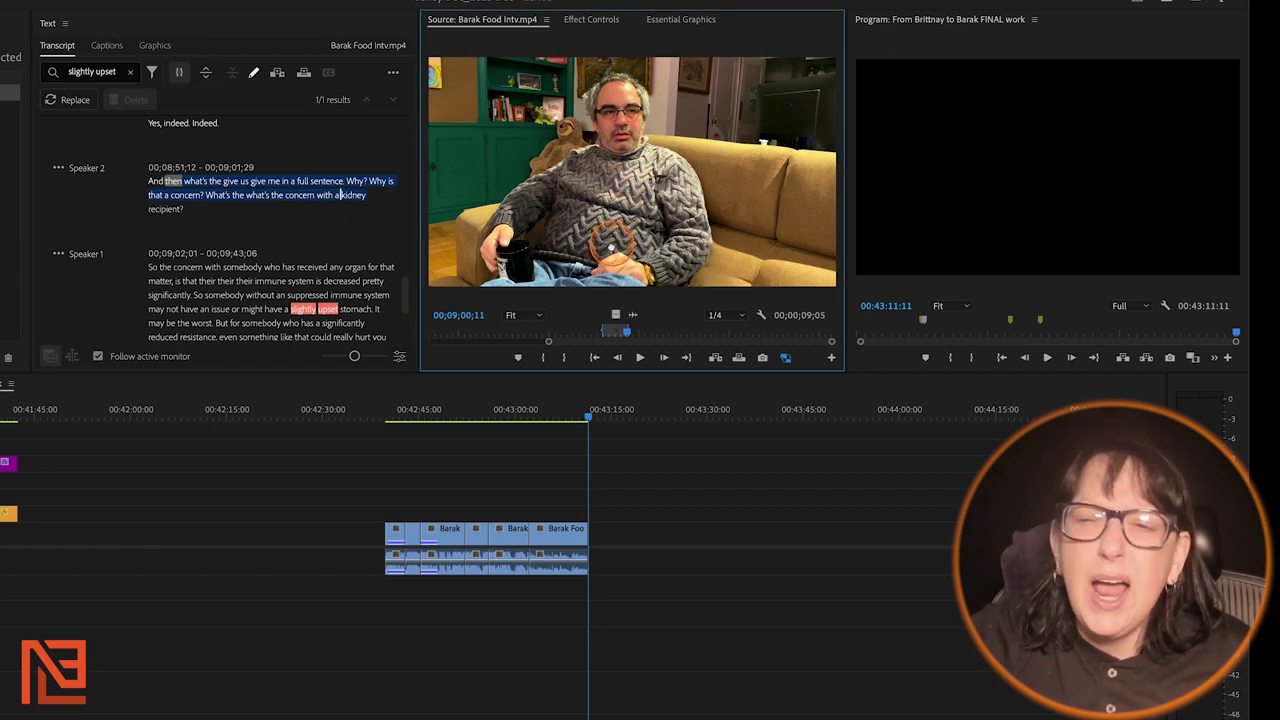
pyautogui.moveTo(612, 410); pyautogui.dragTo(612, 536)
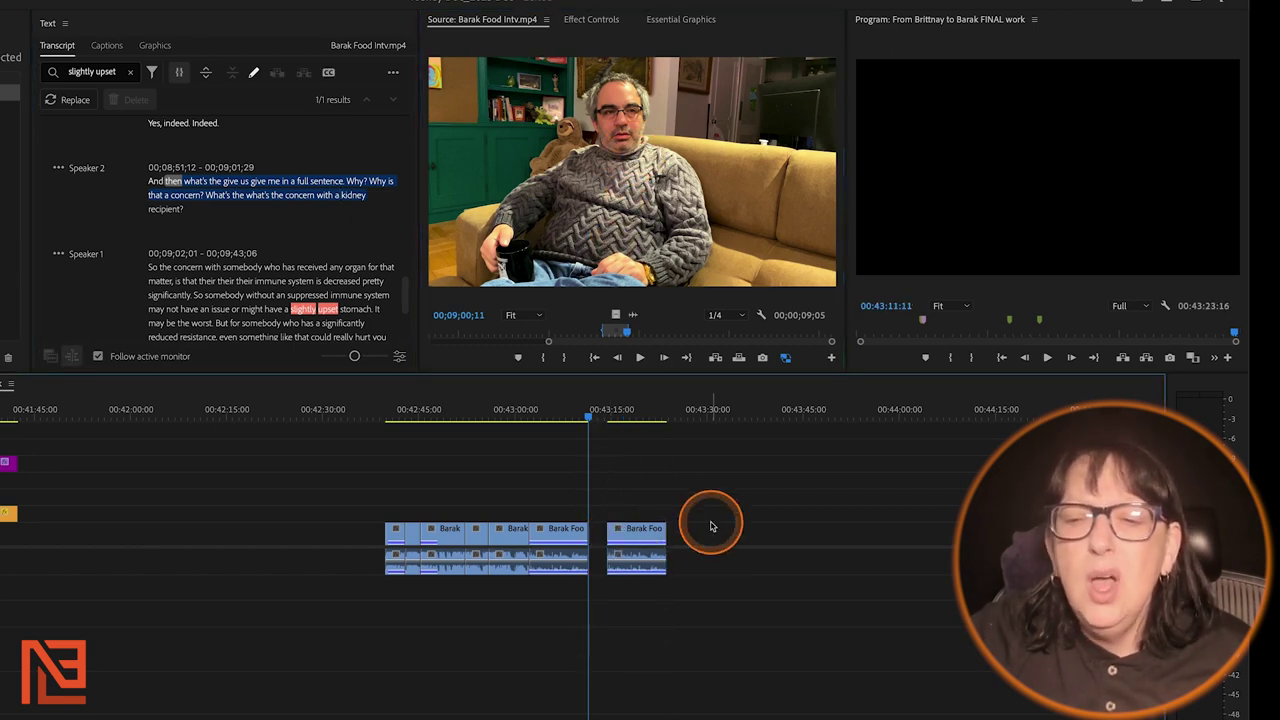
pyautogui.hotkey('ctrl', 'z')
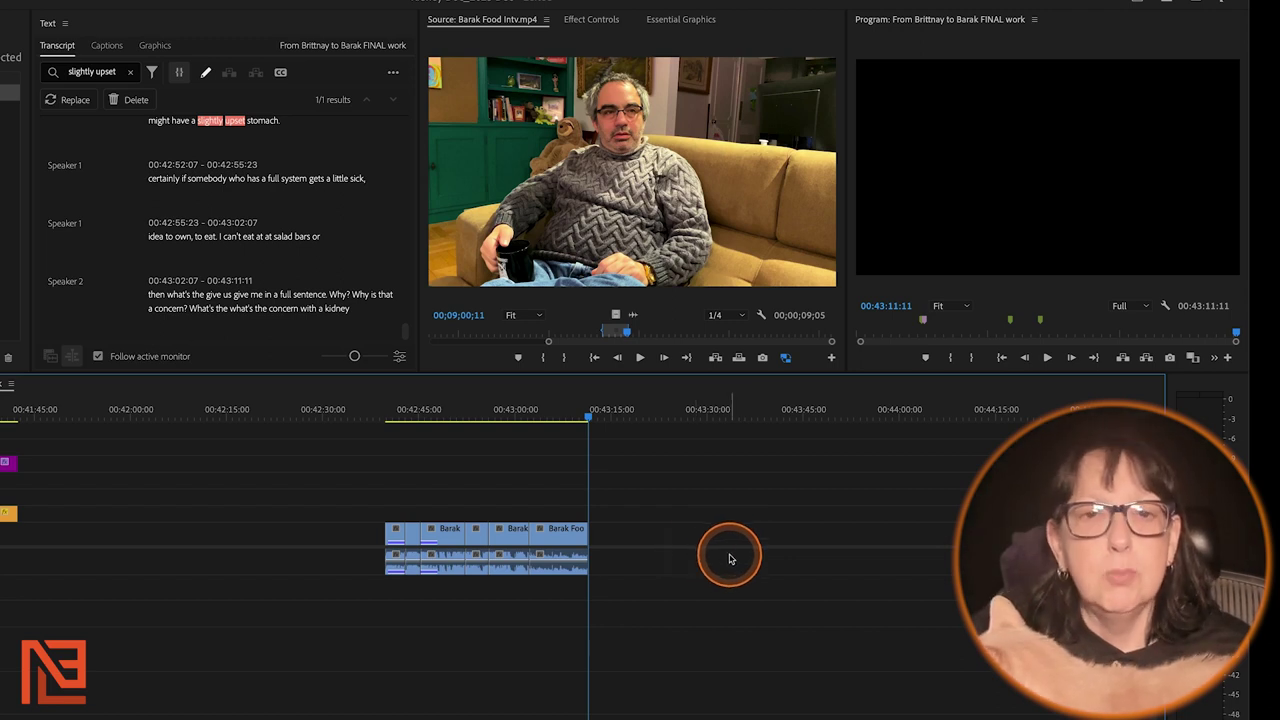
# - Move the sequence playhead back to 00:42:48:23 in the inserted interview clips and show the whole sequence in the timeline
pyautogui.click(567, 418)
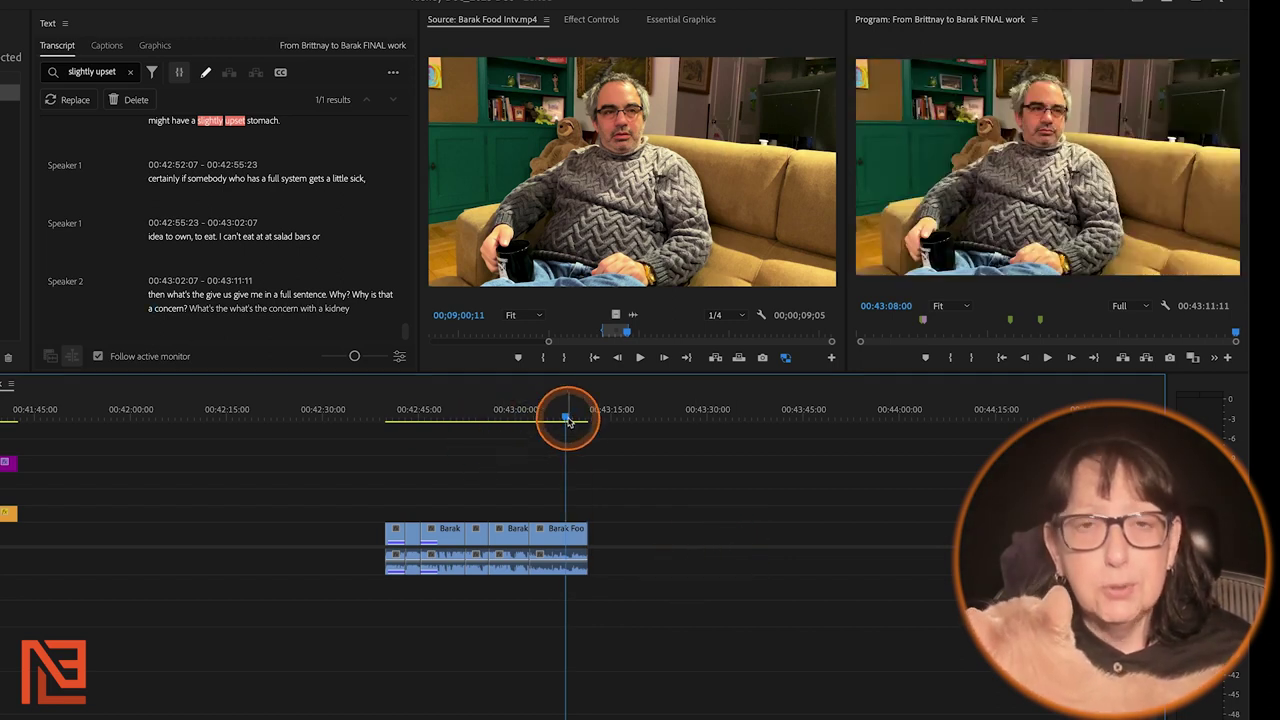
pyautogui.click(444, 409)
pyautogui.press('-')
pyautogui.press('-')
pyautogui.press('-')
pyautogui.press('-')
pyautogui.press('-')
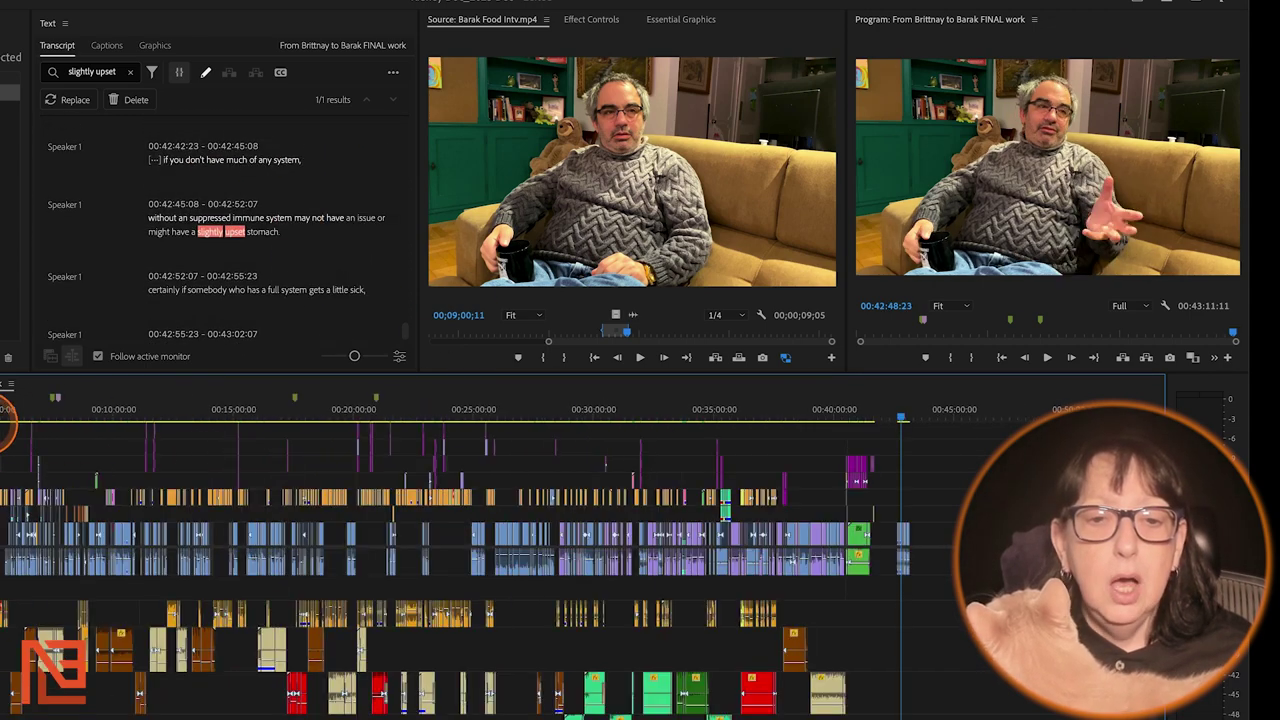
# - Move the playhead through earlier parts of the sequence, ending at 00:29:33:11, and compare each position with the sequence transcript
pyautogui.moveTo(266, 414); pyautogui.dragTo(443, 413)
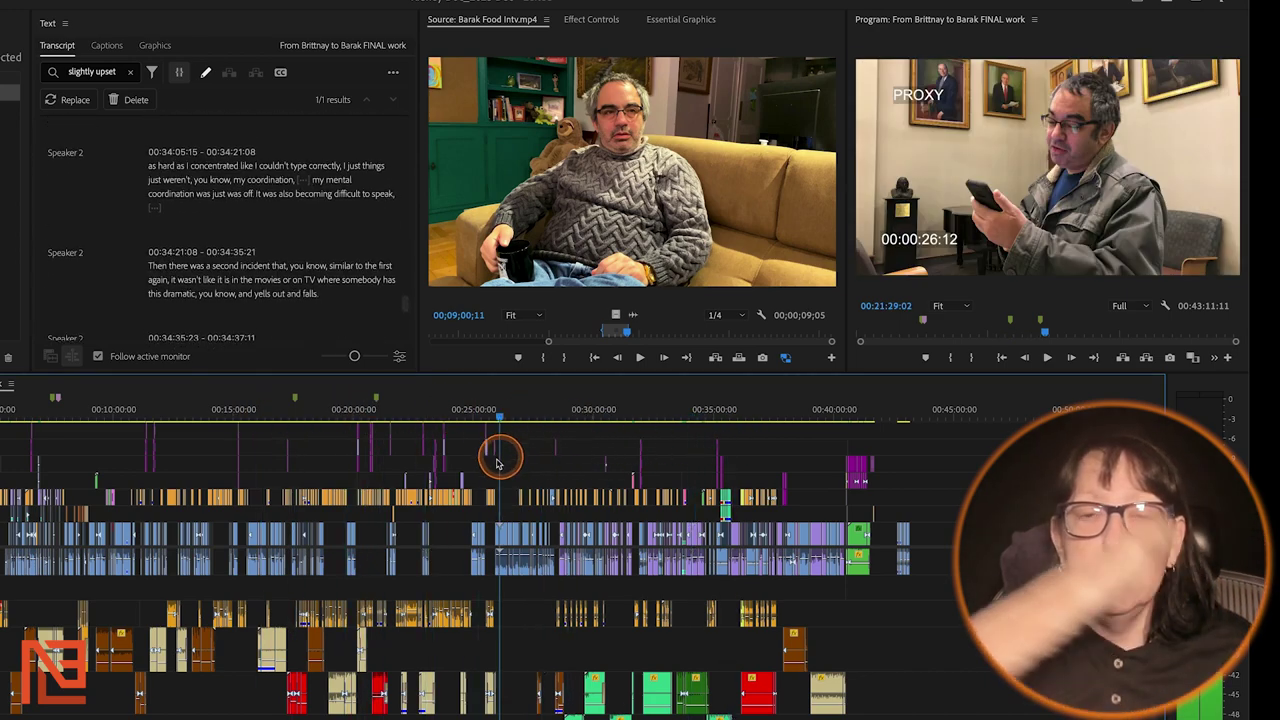
pyautogui.moveTo(436, 470); pyautogui.dragTo(430, 460)
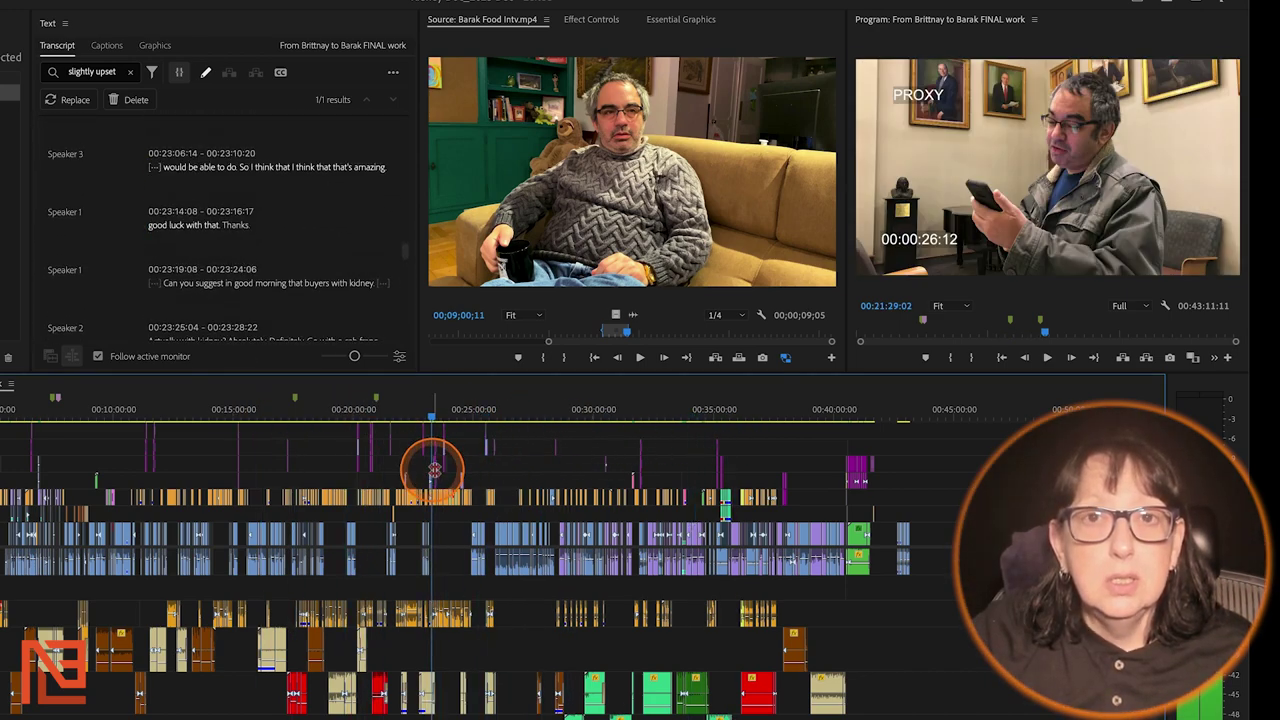
pyautogui.moveTo(372, 424); pyautogui.dragTo(266, 411)
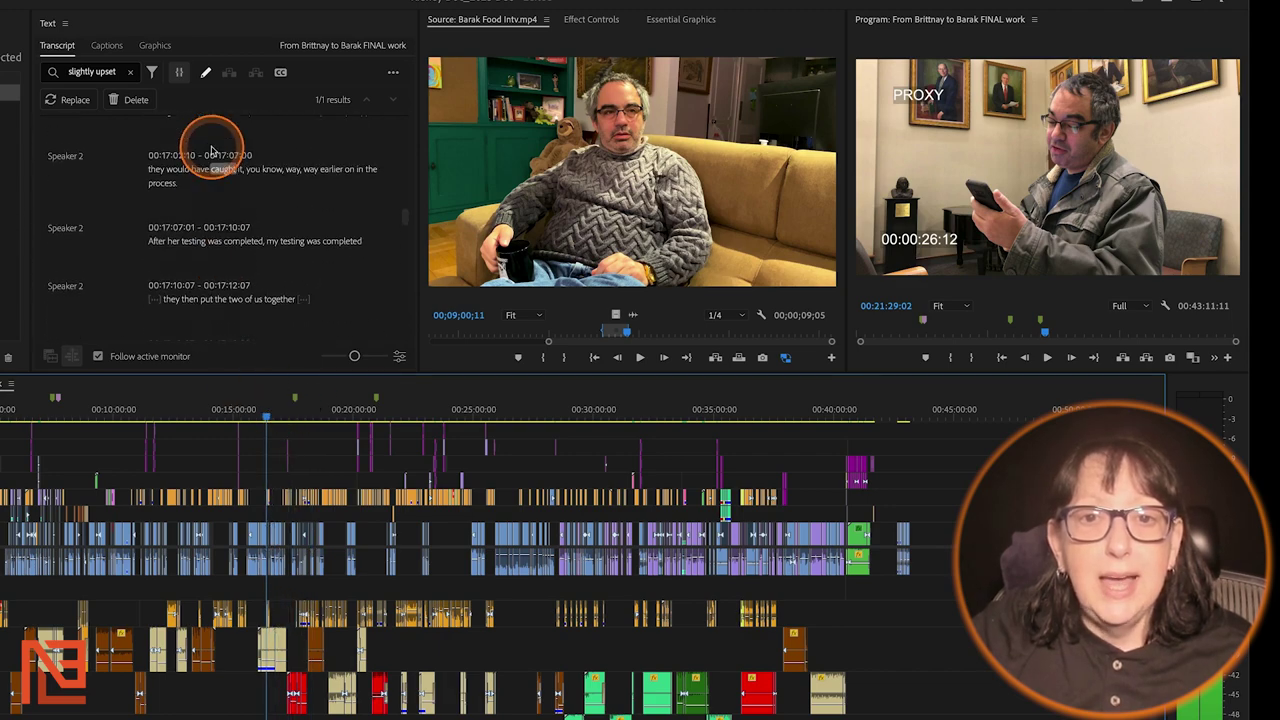
pyautogui.scroll(3, 240, 235)
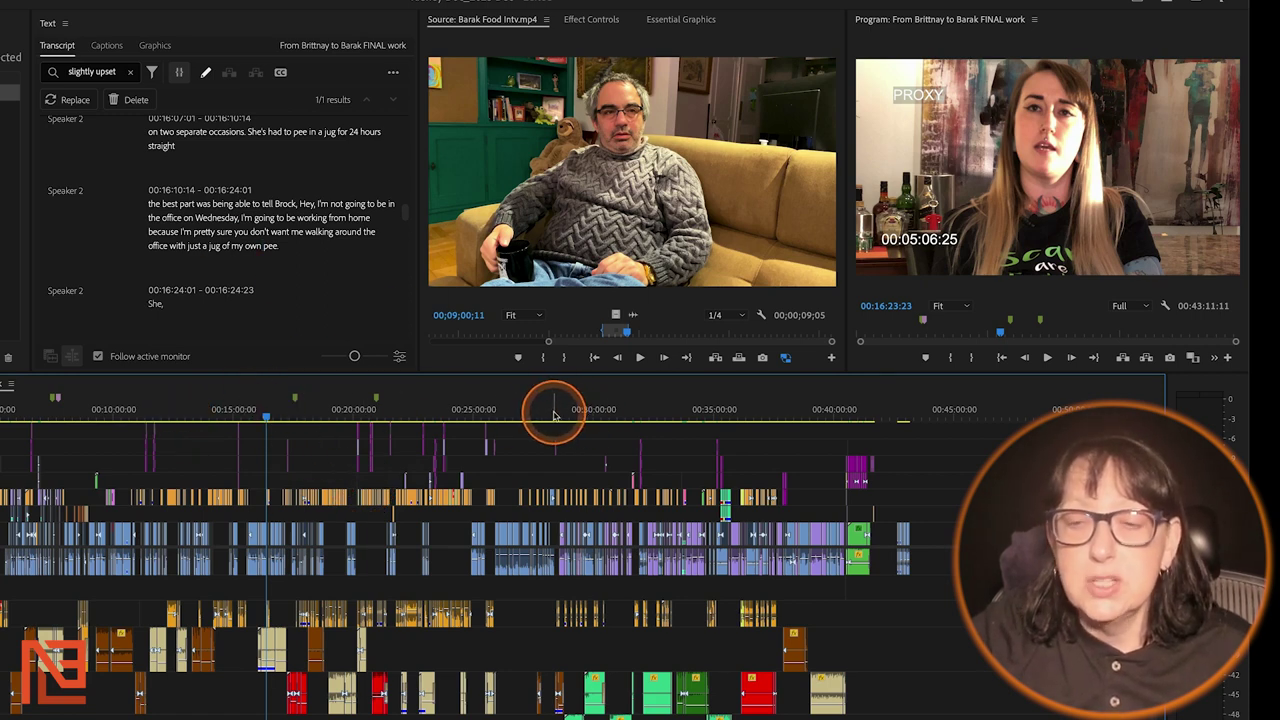
pyautogui.click(585, 415)
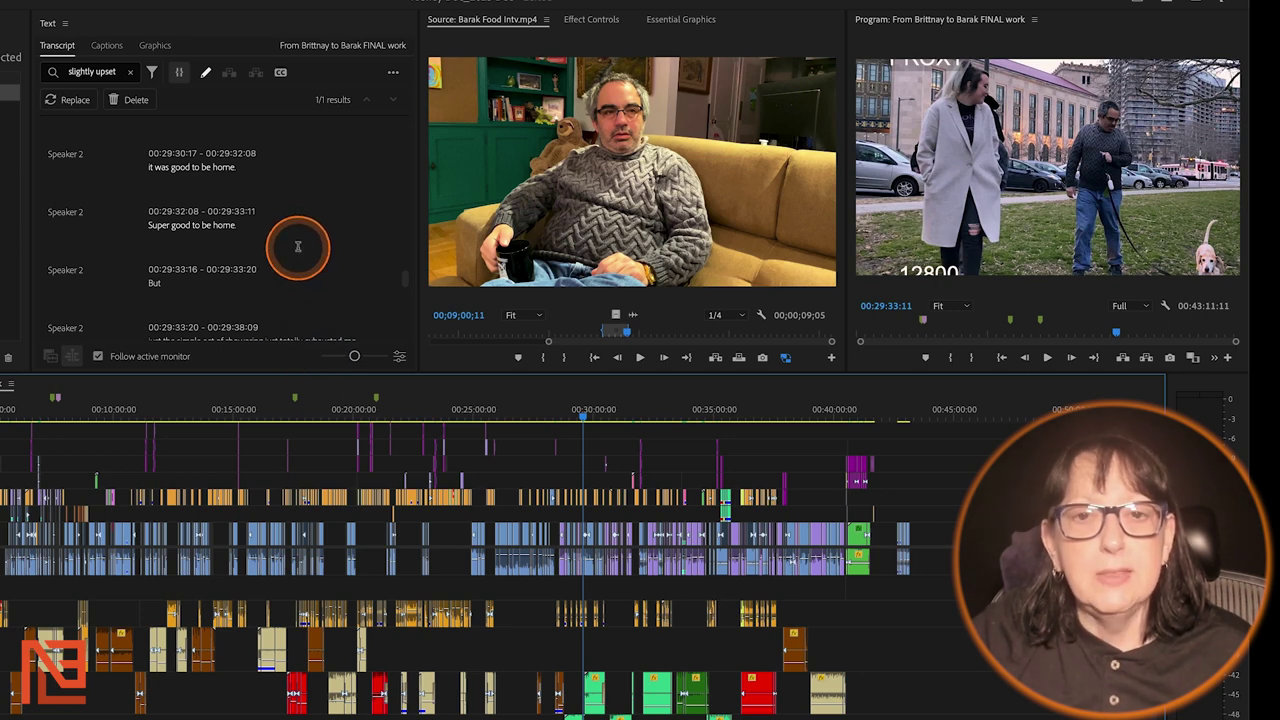
# - Replace the old search phrase and search the sequence transcript for "sitting"
pyautogui.click(130, 71)
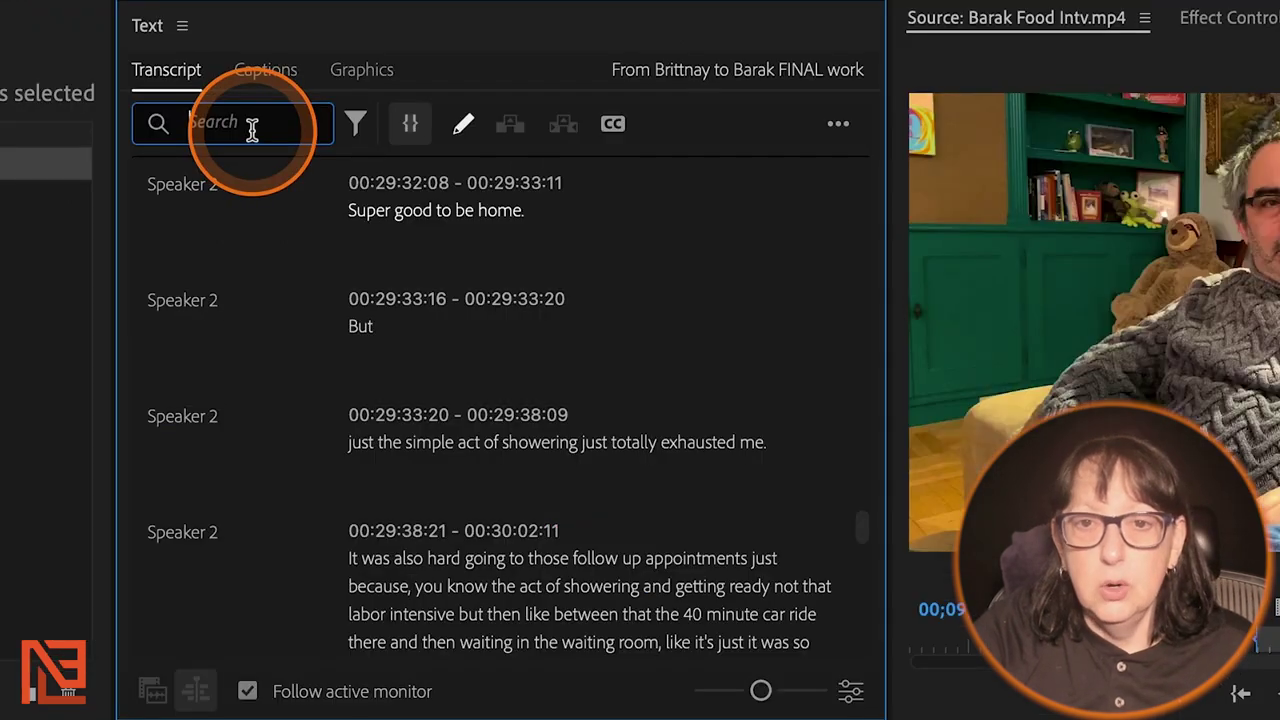
pyautogui.click(252, 130)
pyautogui.write('sitting')
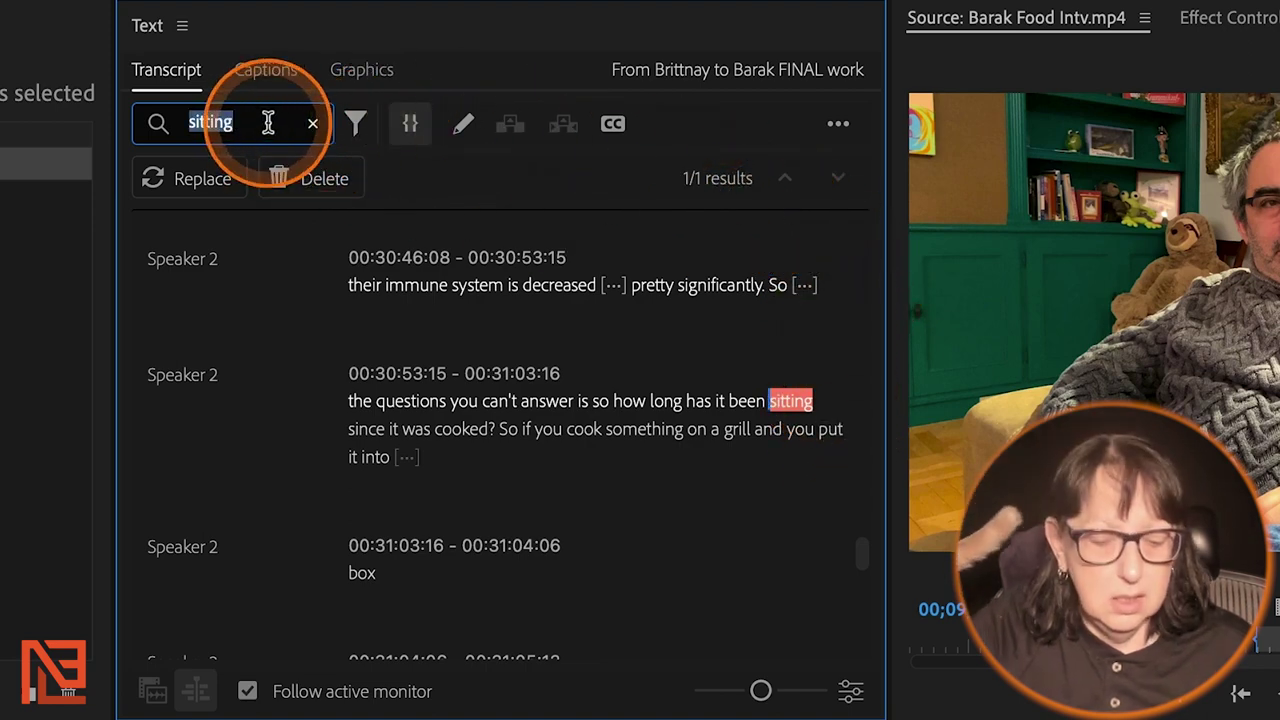
# - Search the sequence transcript for "up" and step forward through the matches to the passage starting at 00:37:41:01
pyautogui.write('p')
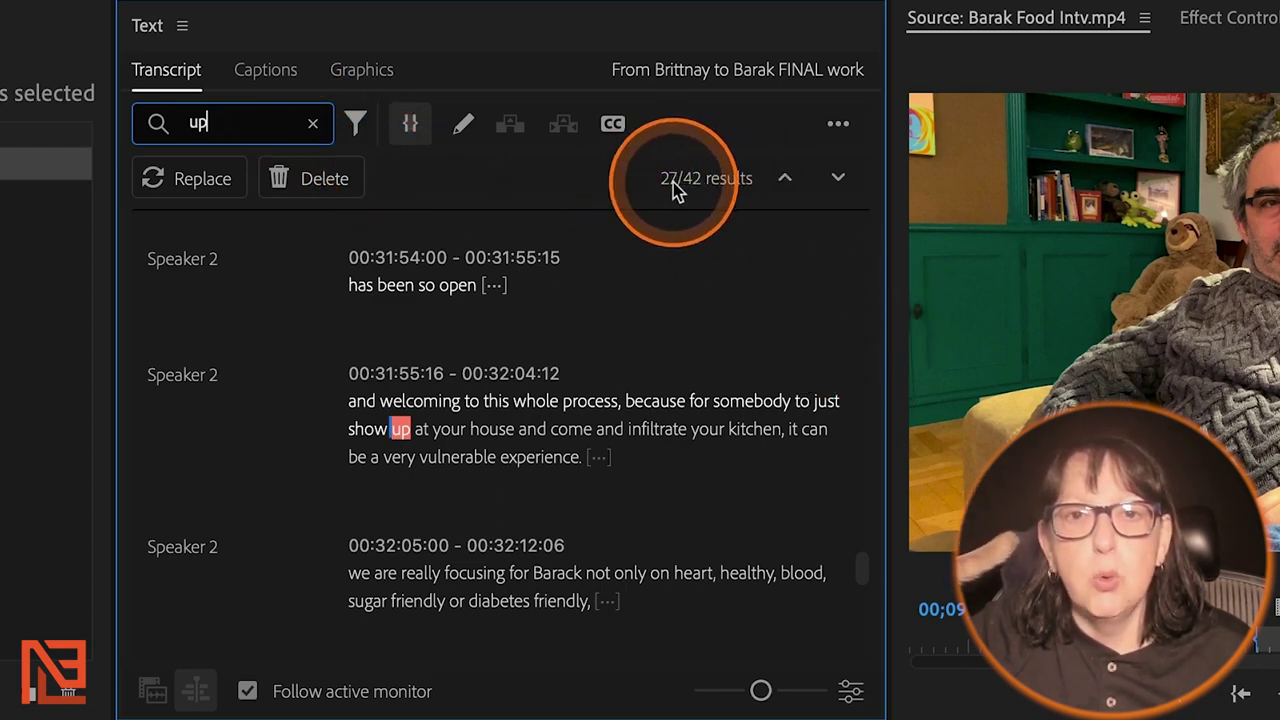
pyautogui.click(838, 180)
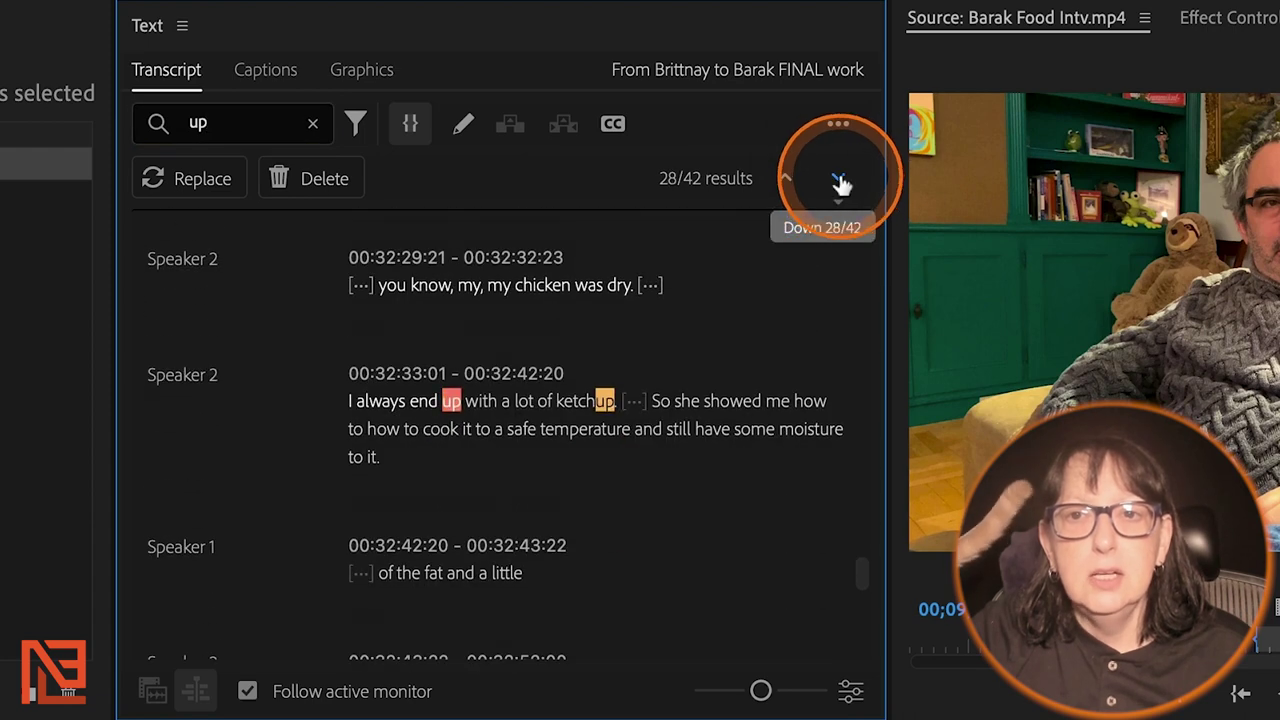
pyautogui.click(839, 180)
pyautogui.click(840, 180)
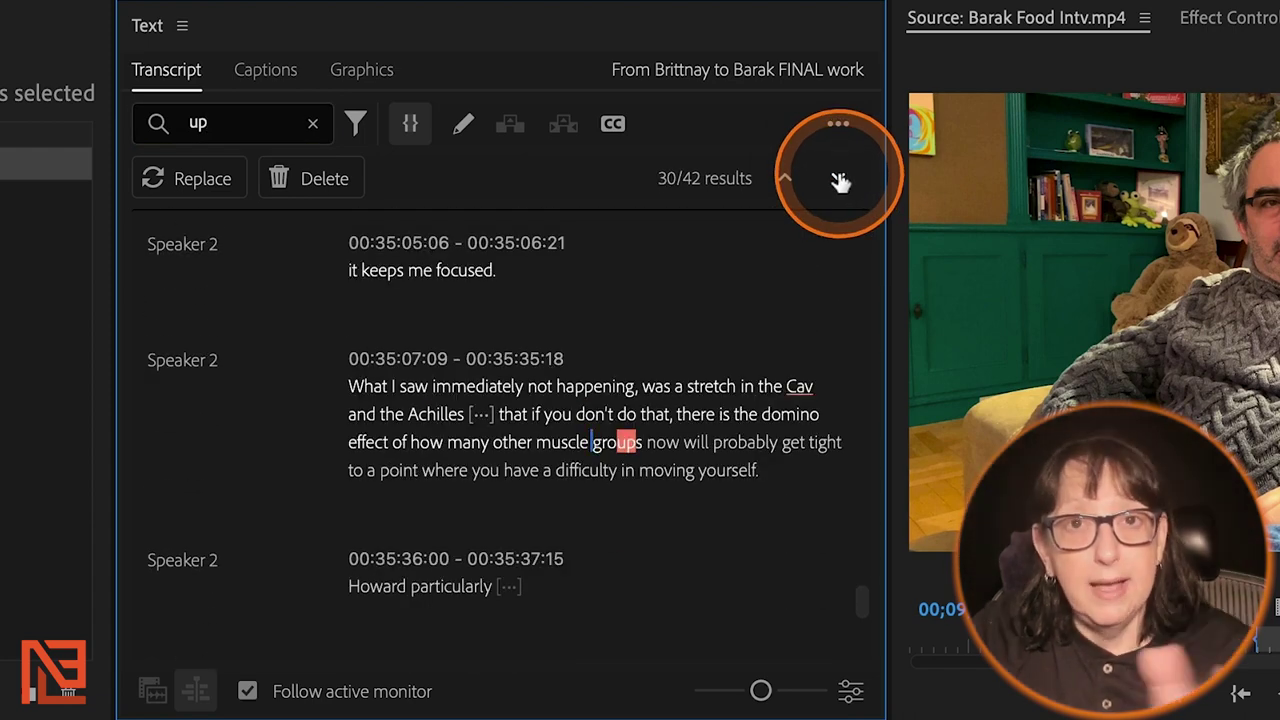
pyautogui.click(840, 180)
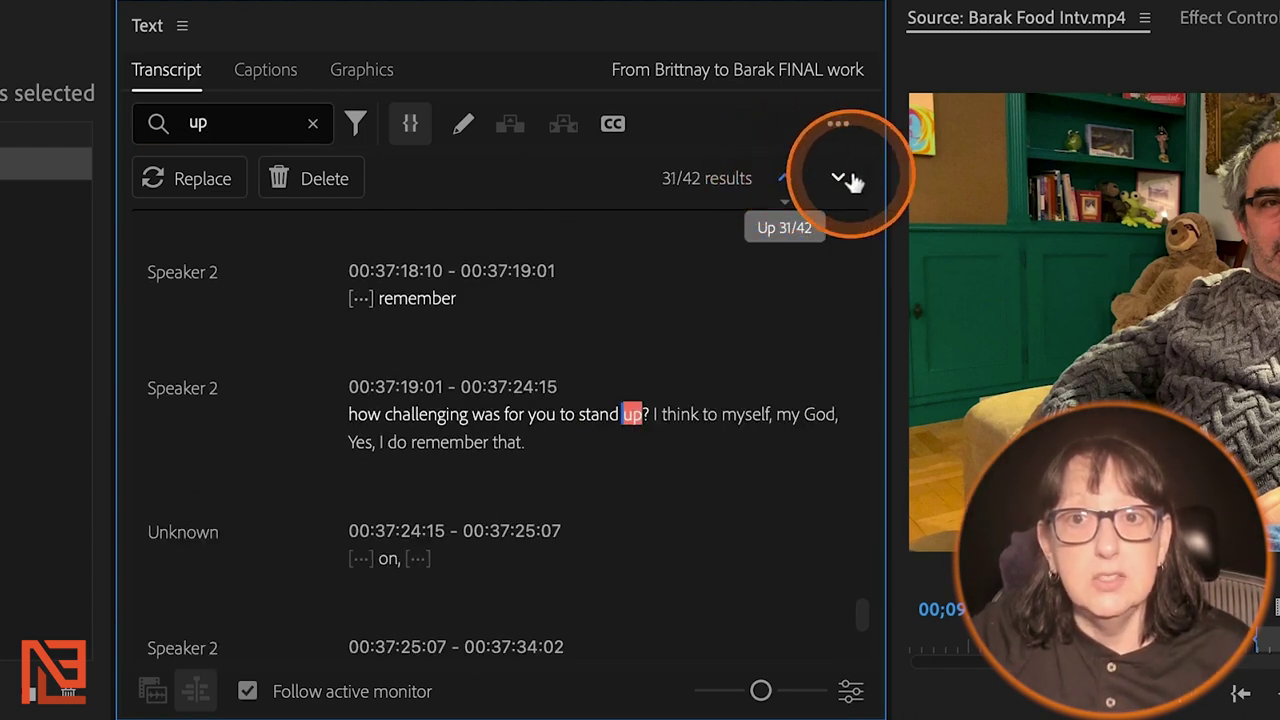
pyautogui.click(849, 180)
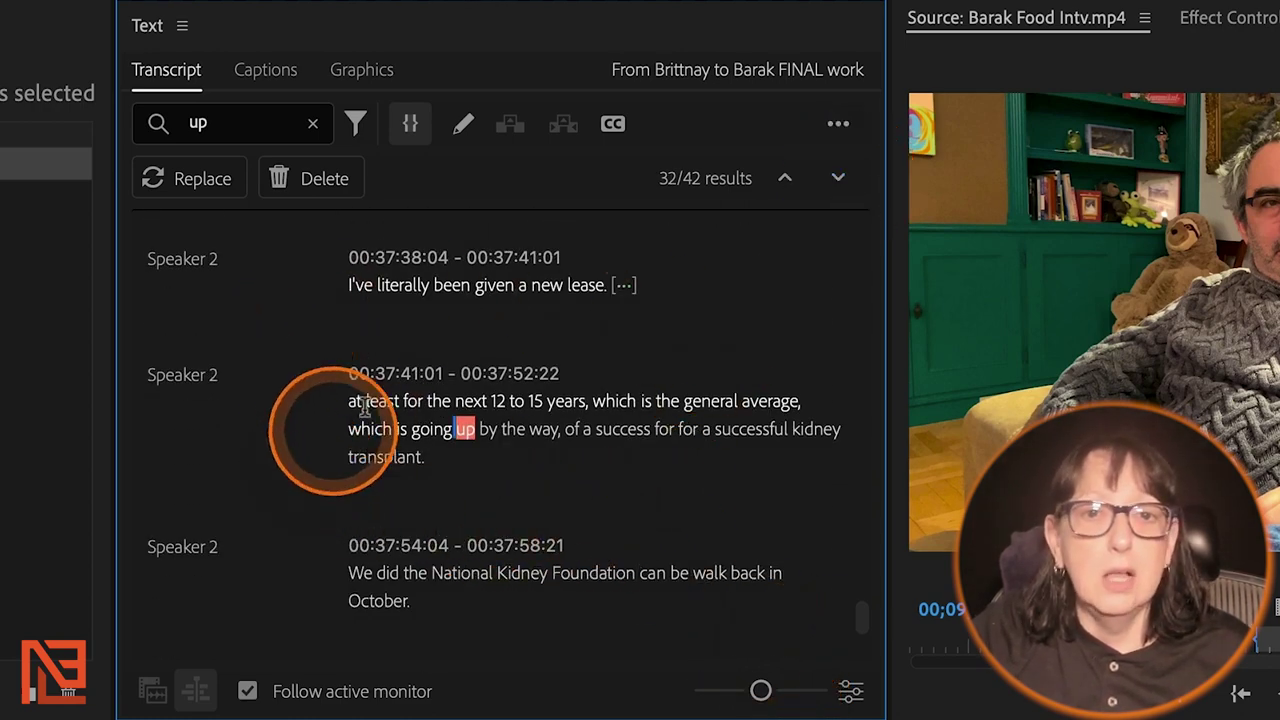
pyautogui.click(605, 379)
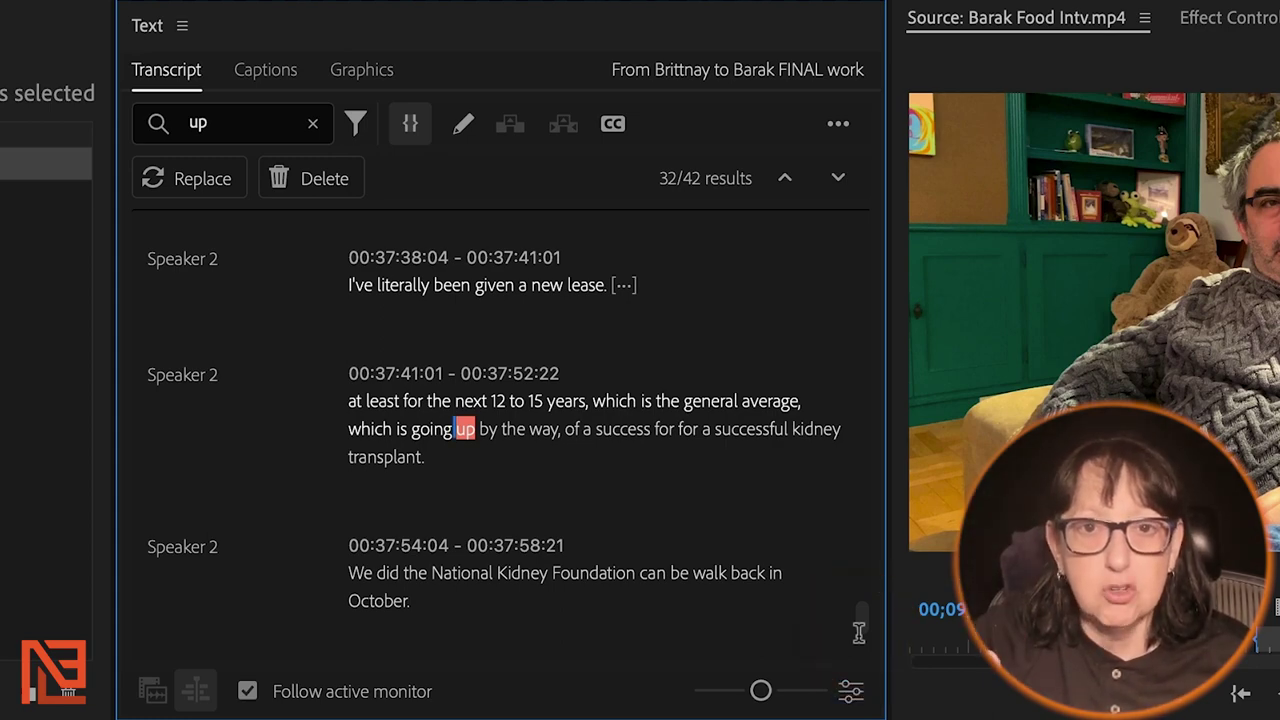
# - Check the caption creation options for the sequence and return to its transcript
pyautogui.click(264, 70)
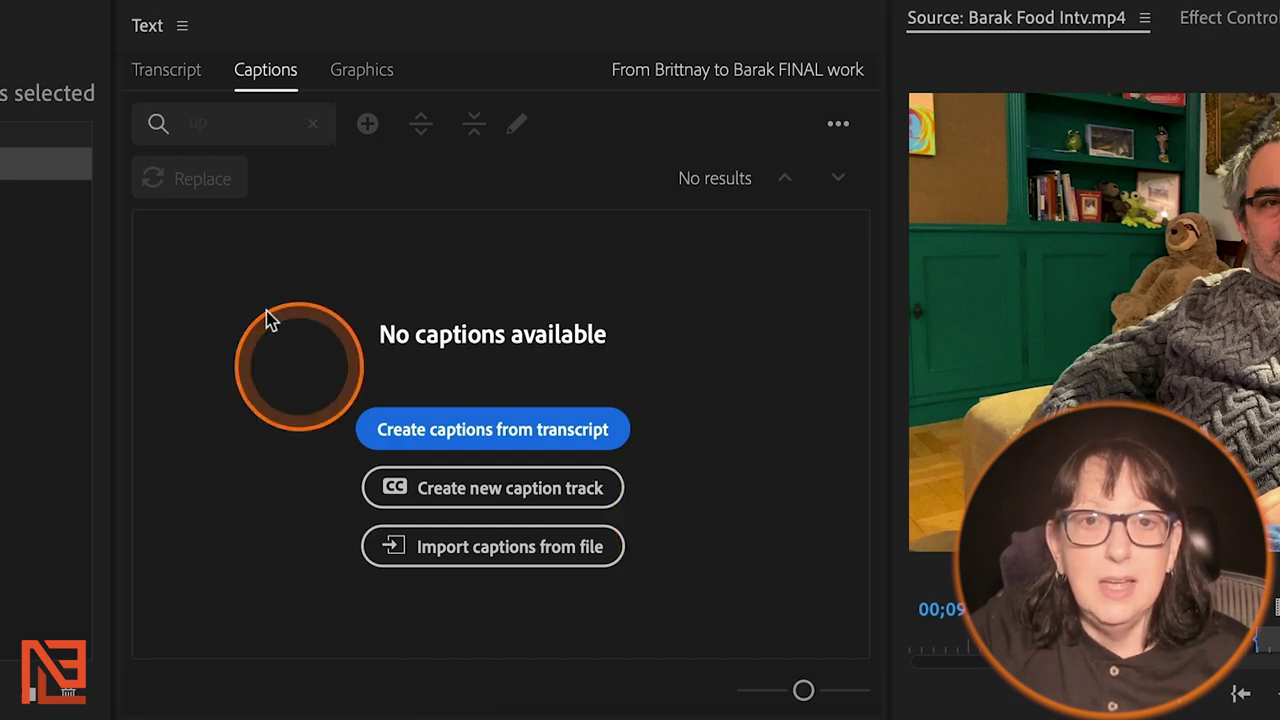
pyautogui.click(178, 72)
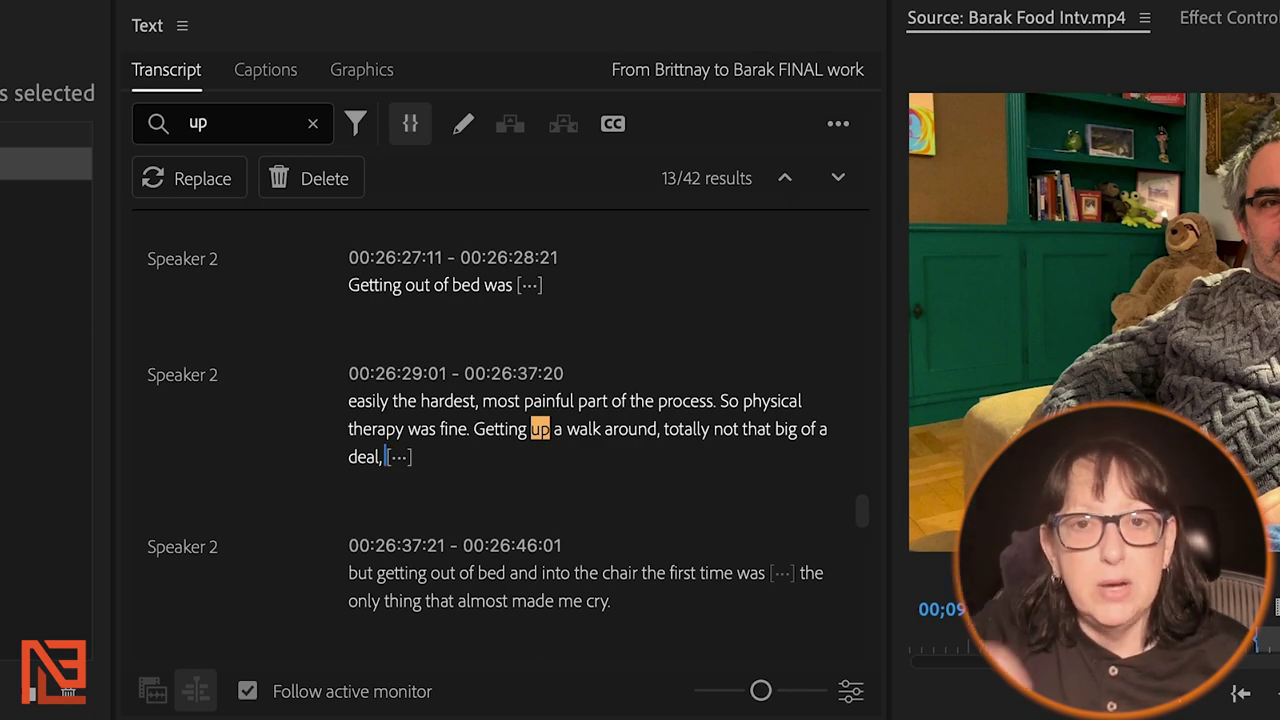
# - Select "The first the first day" in the sequence transcript and clear the "up" search in the source clip's transcript
pyautogui.scroll(1, 652, 474)
pyautogui.scroll(-4, 652, 478)
pyautogui.scroll(-3, 651, 484)
pyautogui.scroll(-1, 514, 545)
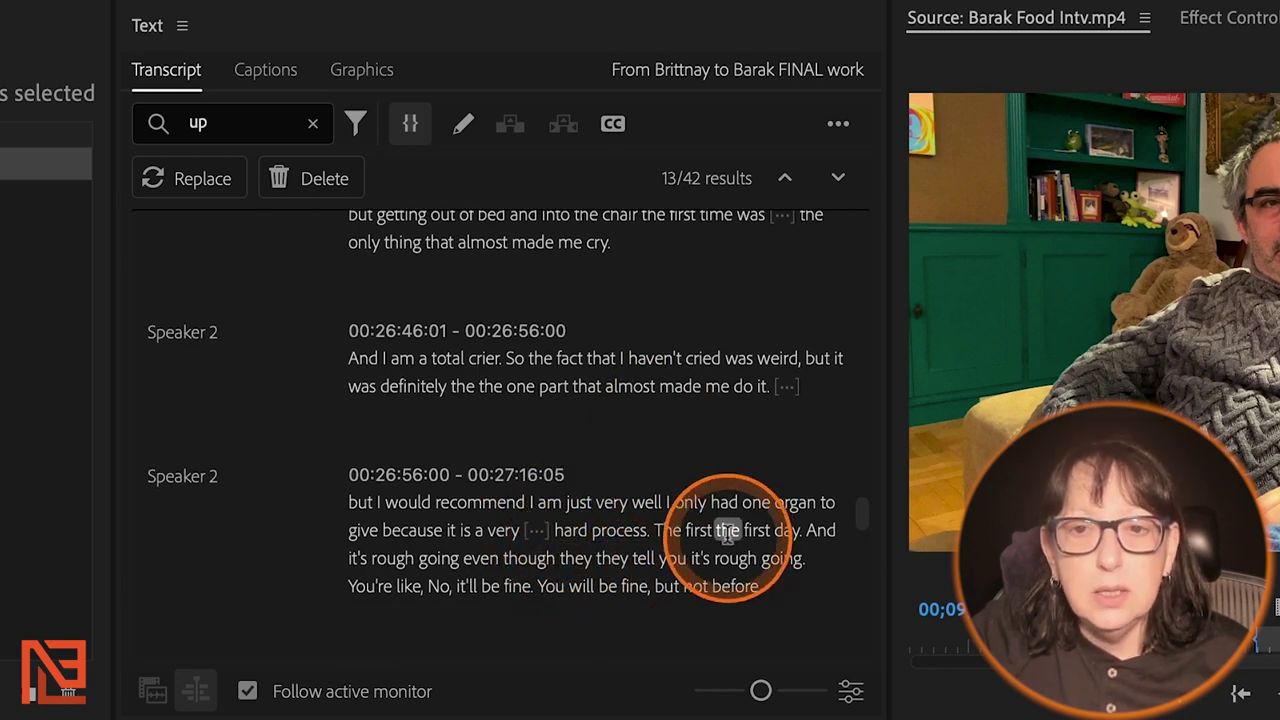
pyautogui.moveTo(667, 530); pyautogui.dragTo(805, 531)
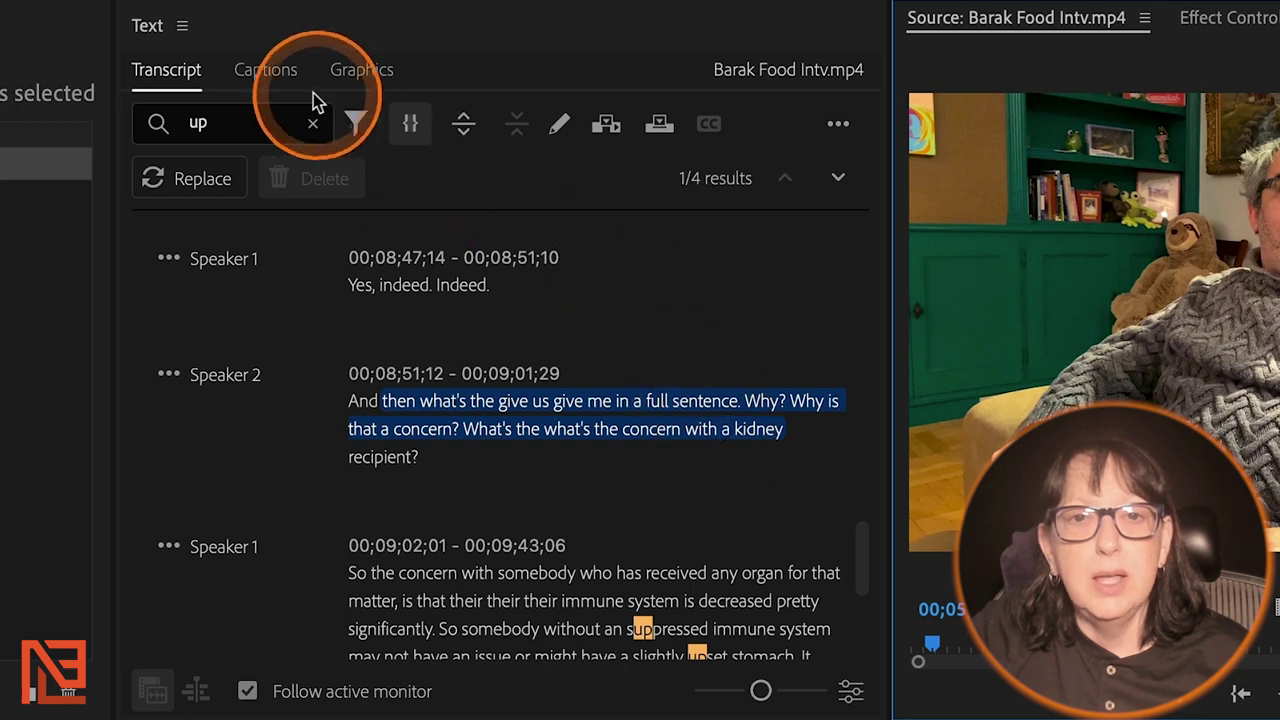
pyautogui.click(312, 123)
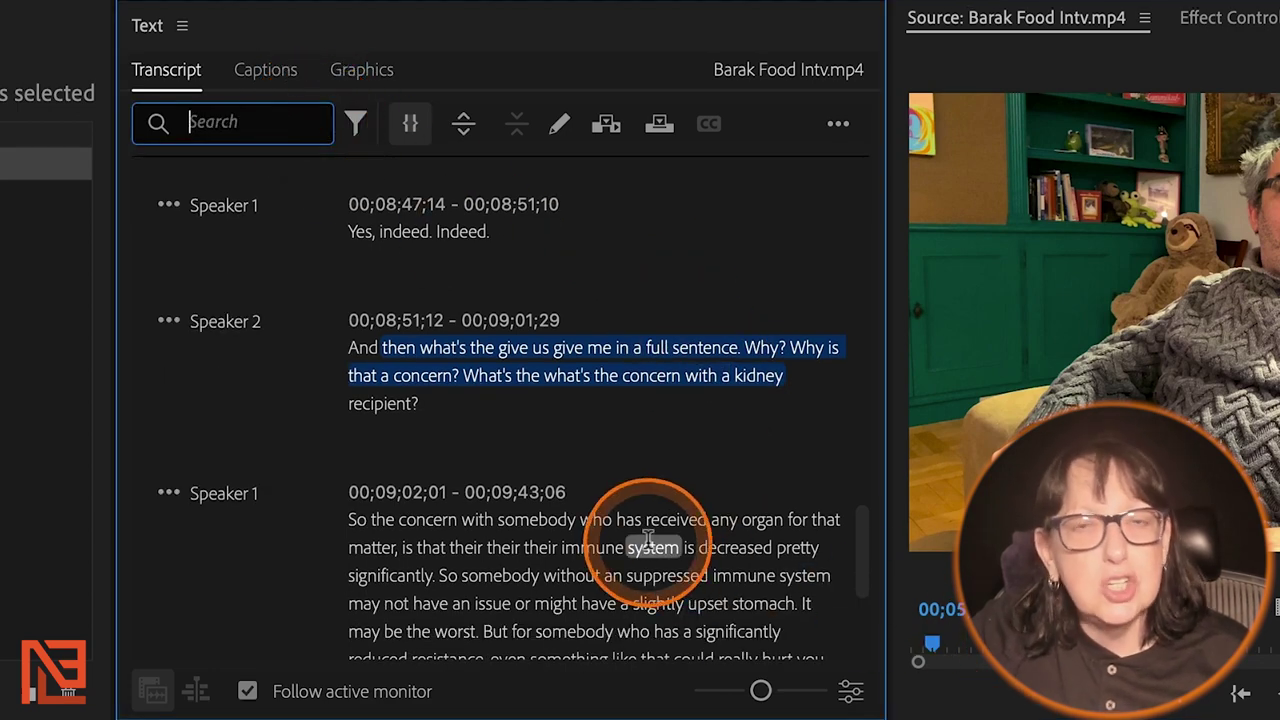